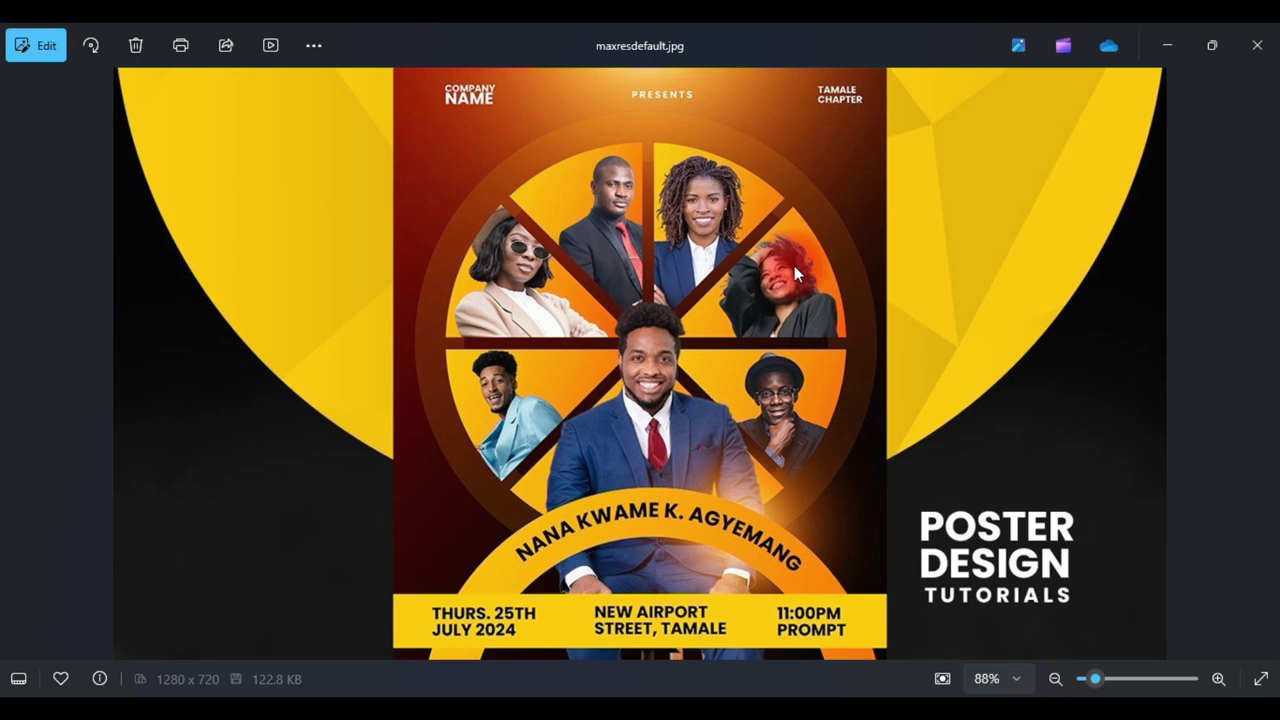
Step: Examine the circle divided into segments in the example poster image
{"action": "double_click", "coordinate": [793, 265]}
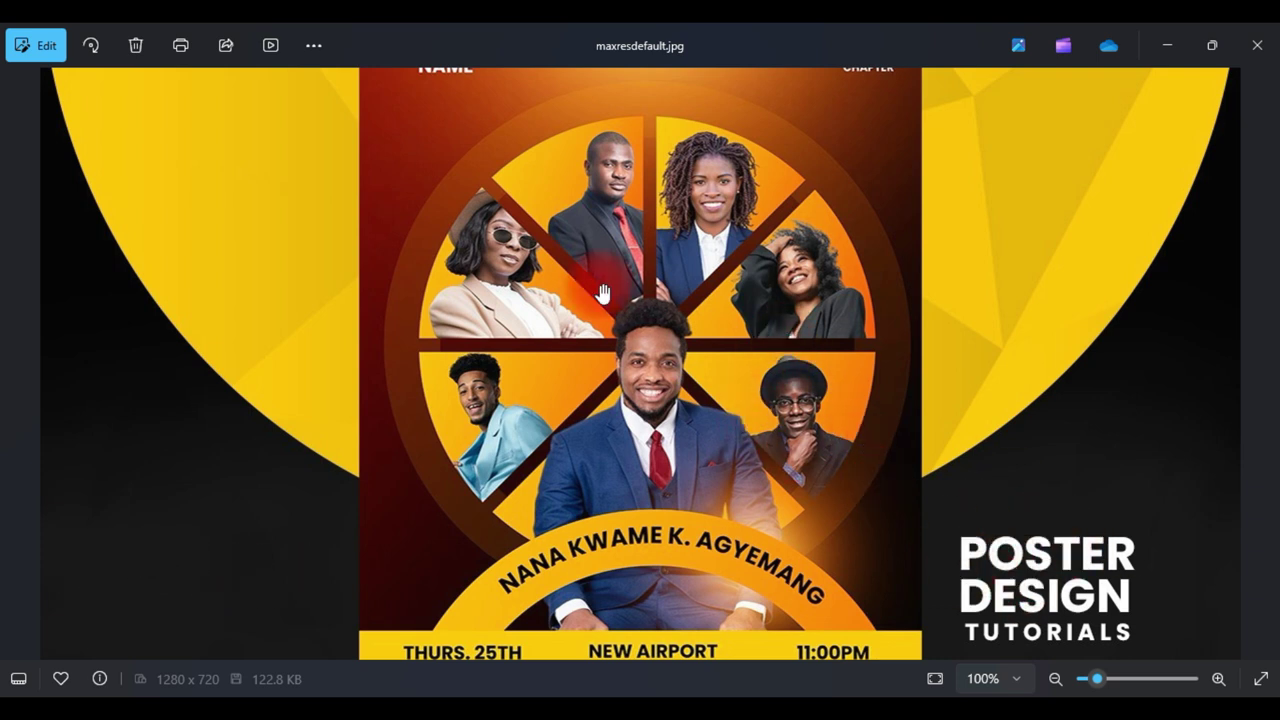
{"action": "scroll", "coordinate": [603, 292], "scroll_direction": "down", "scroll_amount": 2}
{"action": "scroll", "coordinate": [710, 333], "scroll_direction": "up", "scroll_amount": 4}
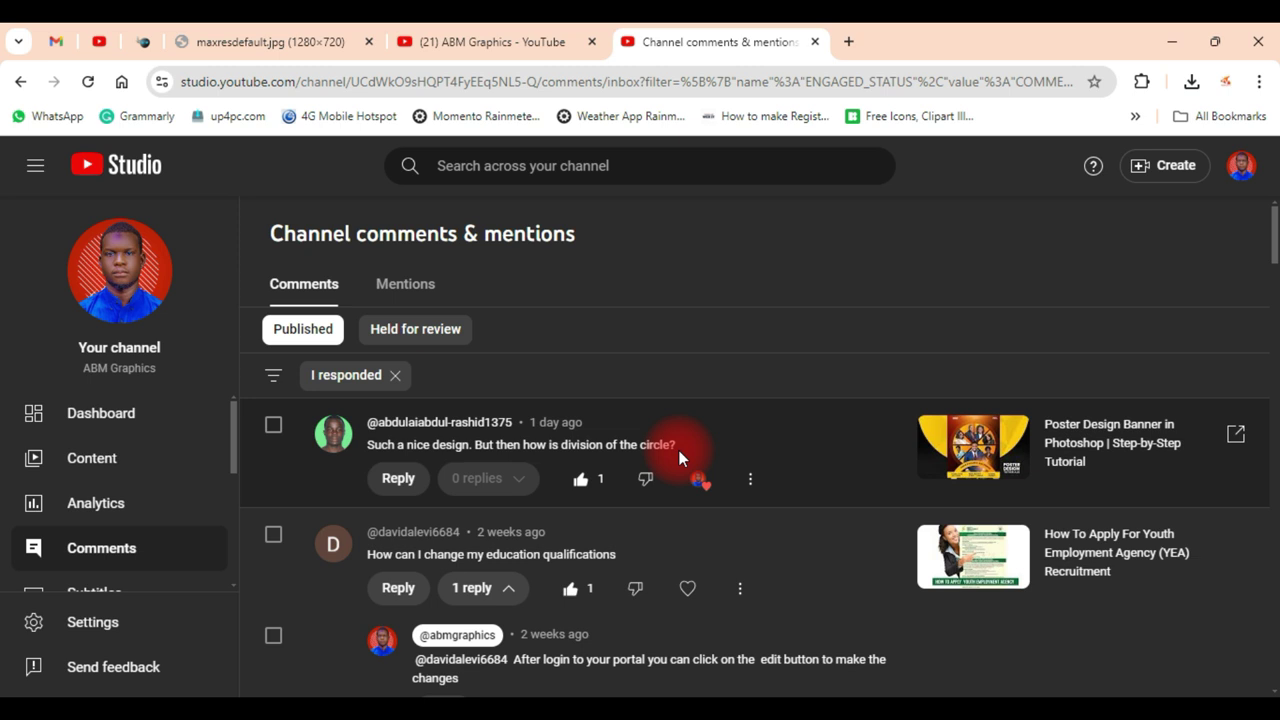
{"action": "left_click", "coordinate": [1172, 41]}
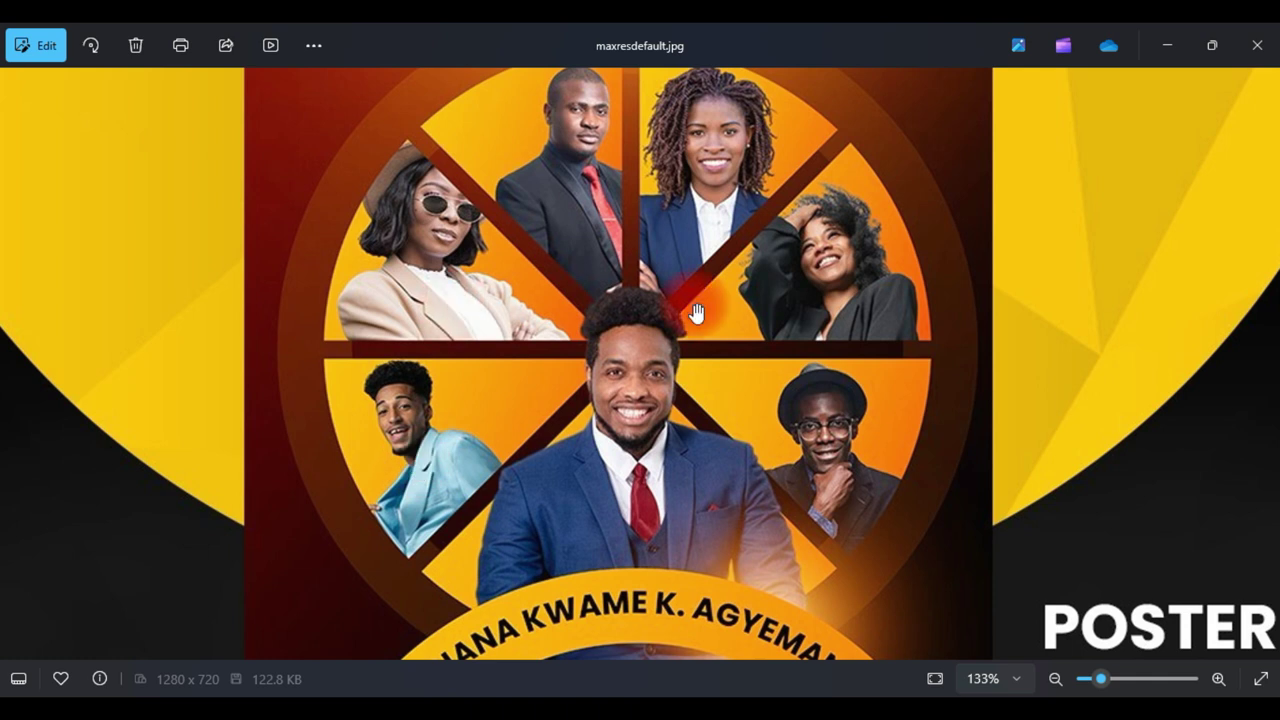
{"action": "scroll", "coordinate": [555, 410], "scroll_direction": "down", "scroll_amount": 3}
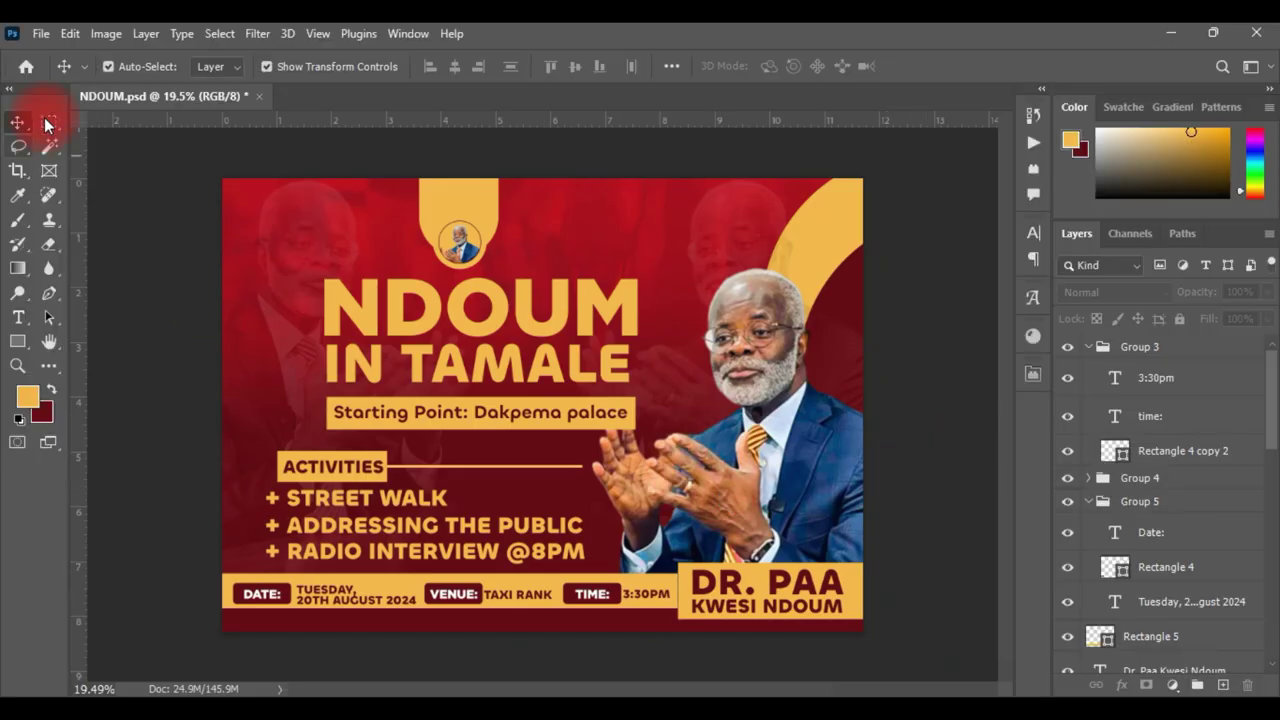
Step: Create a 2000 x 2000 pixel RGB document at 300 pixels/inch with a white background and fit it to the window
{"action": "left_click", "coordinate": [45, 40]}
{"action": "left_click", "coordinate": [57, 55]}
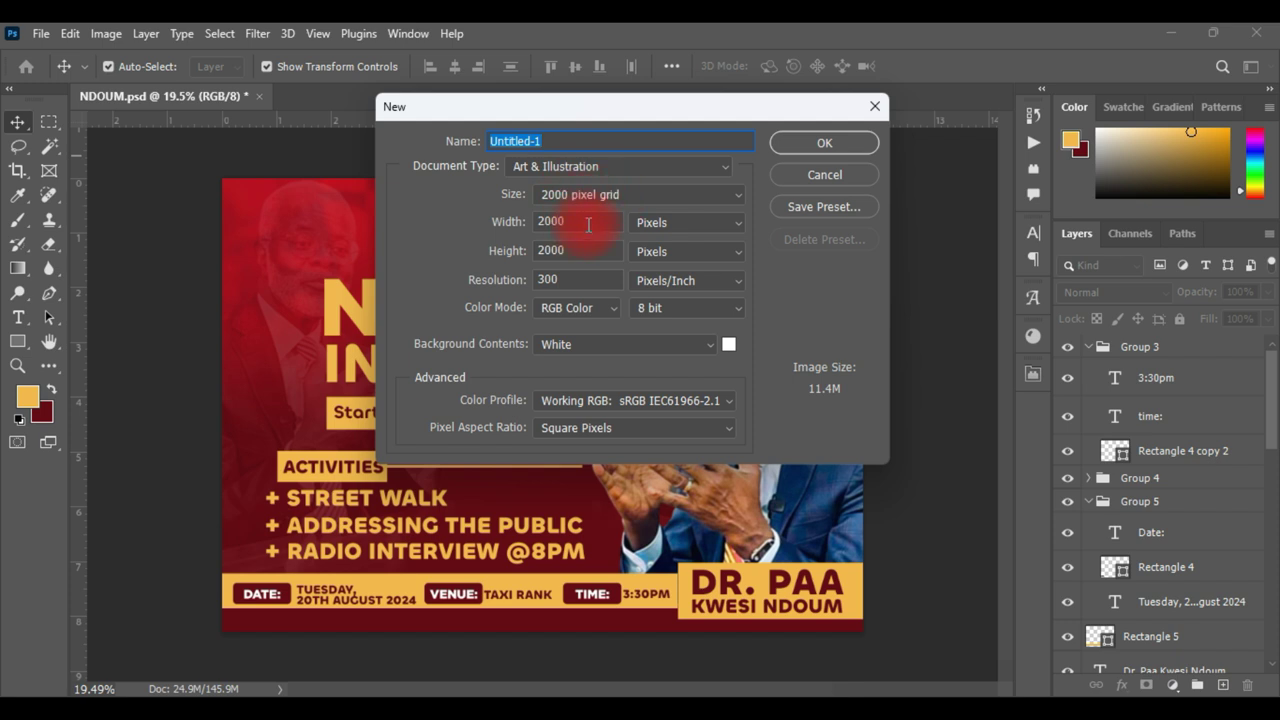
{"action": "left_click", "coordinate": [790, 146]}
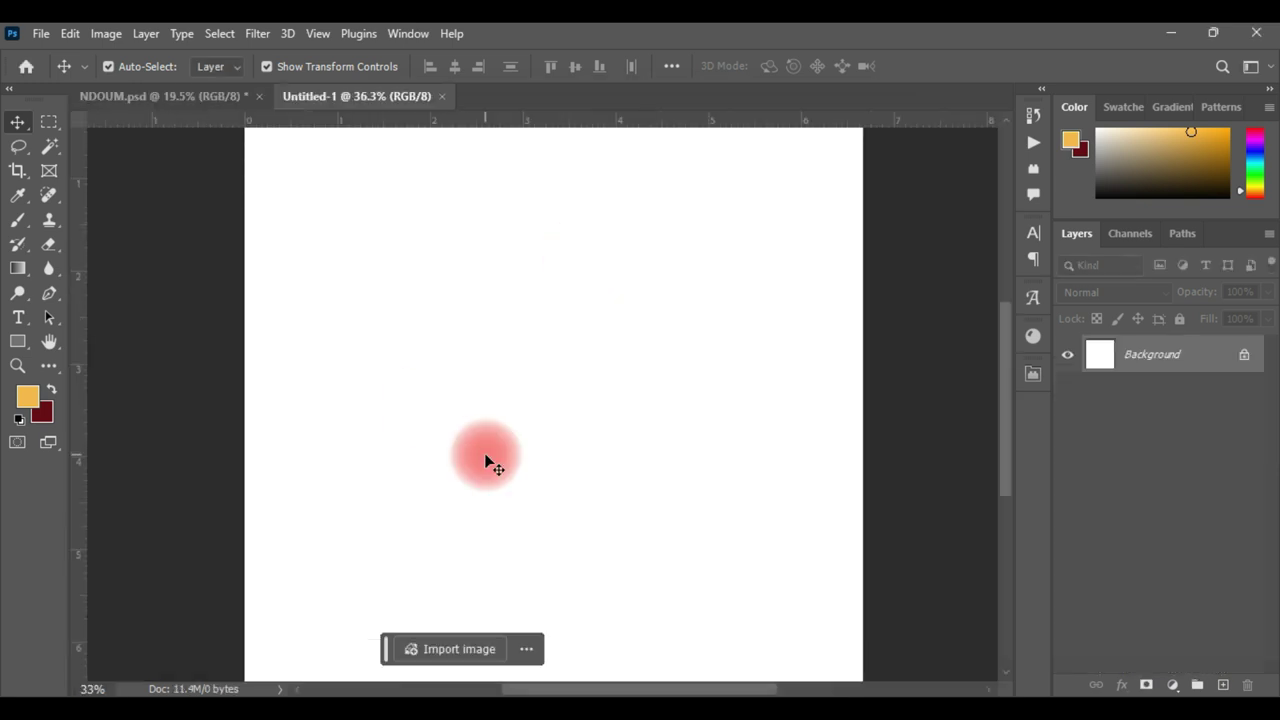
{"action": "key", "text": "ctrl+0"}
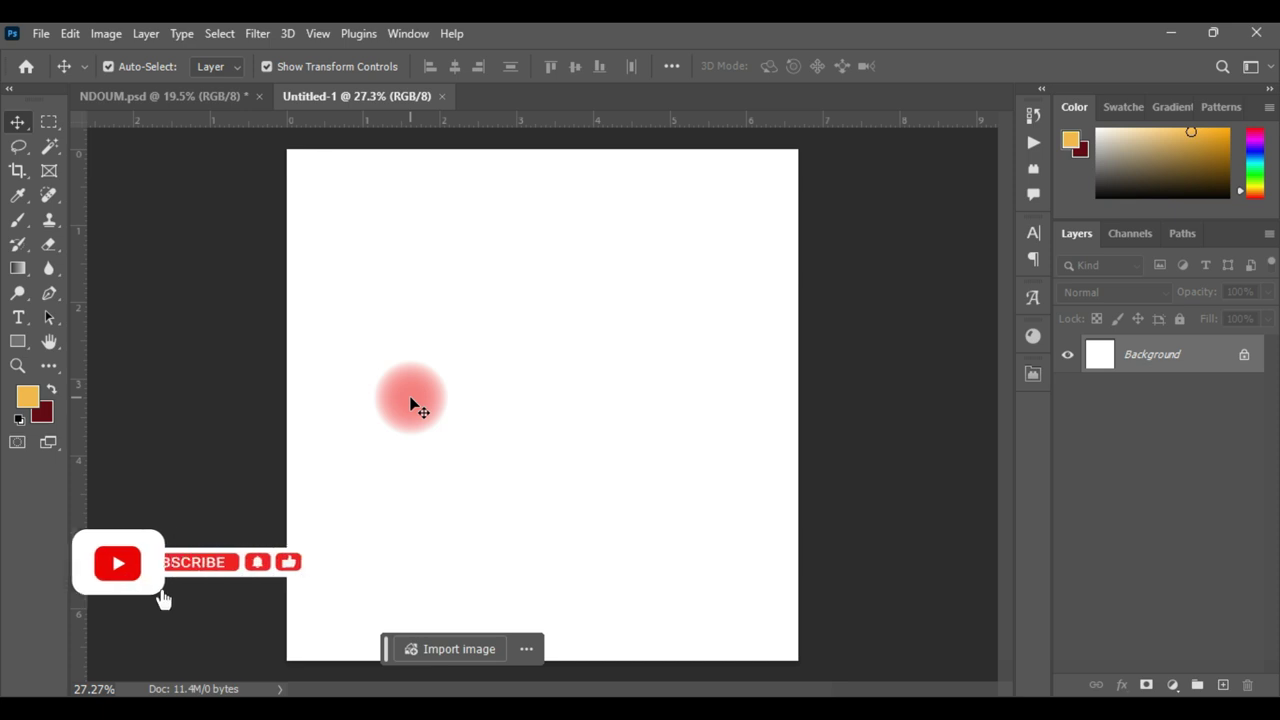
Step: Draw a circle about 5.64 in in diameter with the Ellipse tool and move it to the middle of the canvas
{"action": "left_click", "coordinate": [20, 343]}
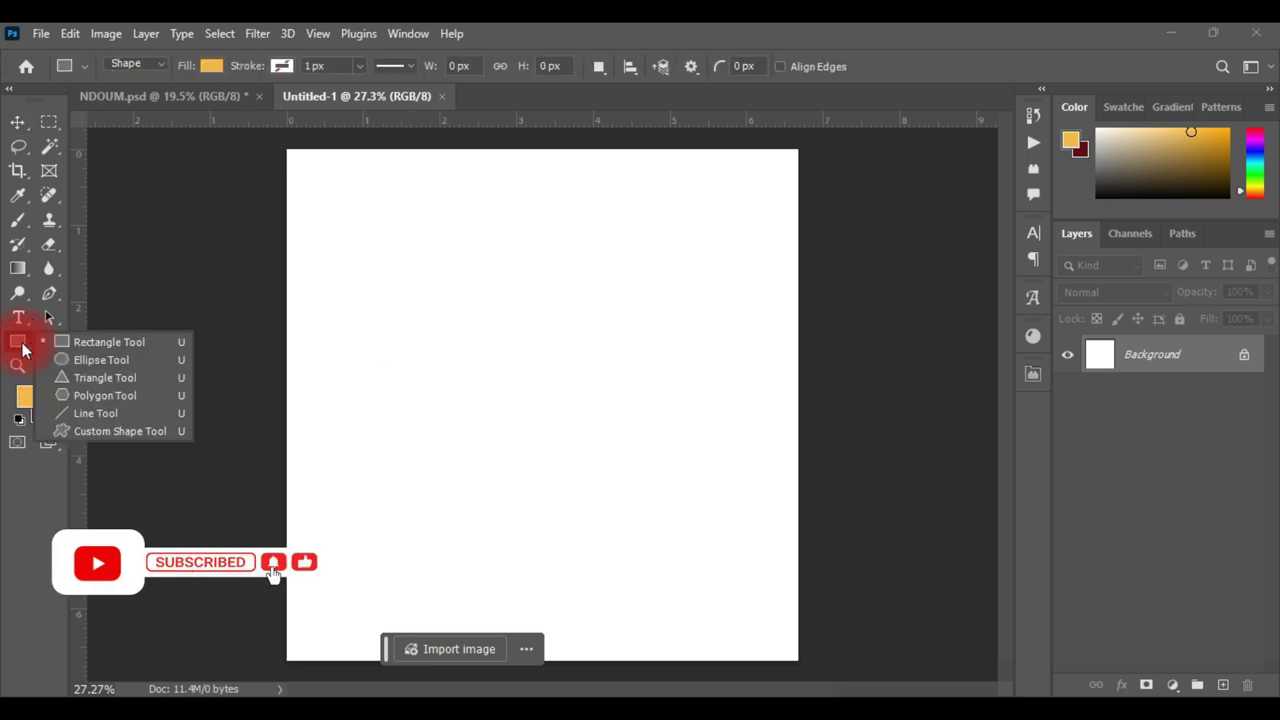
{"action": "left_click", "coordinate": [115, 359]}
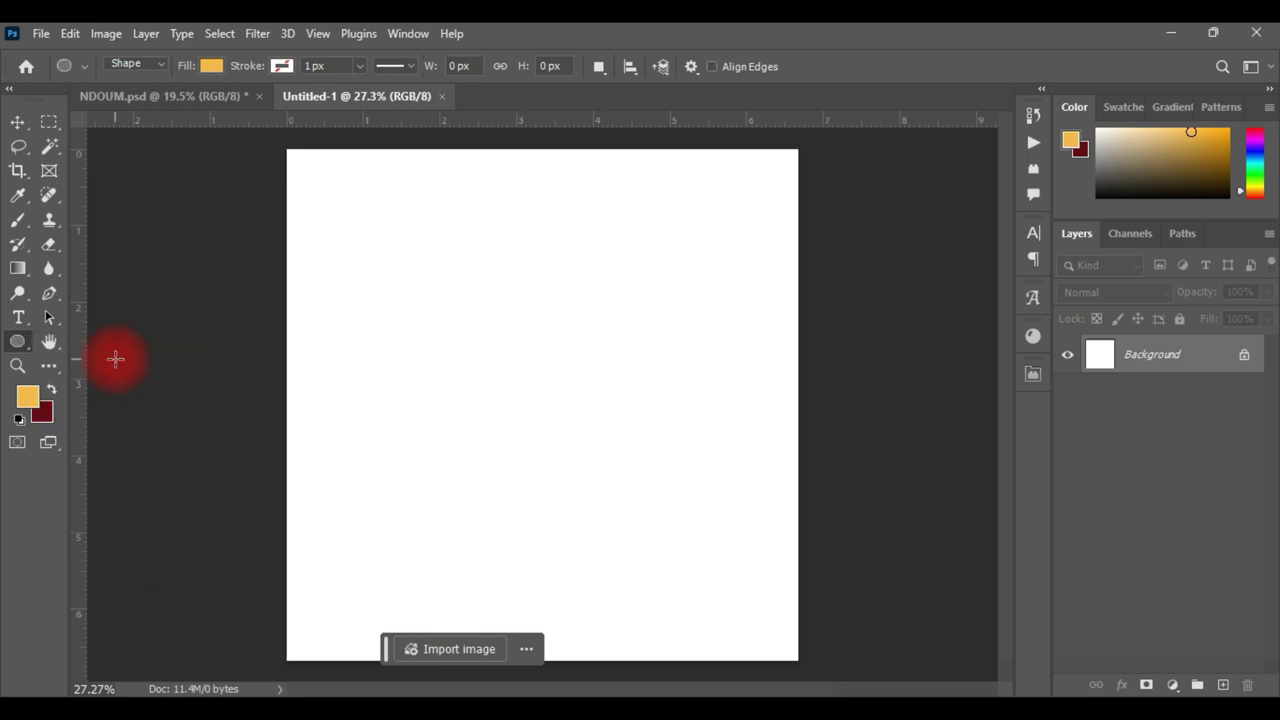
{"action": "left_click_drag", "start_coordinate": [340, 210], "coordinate": [777, 660]}
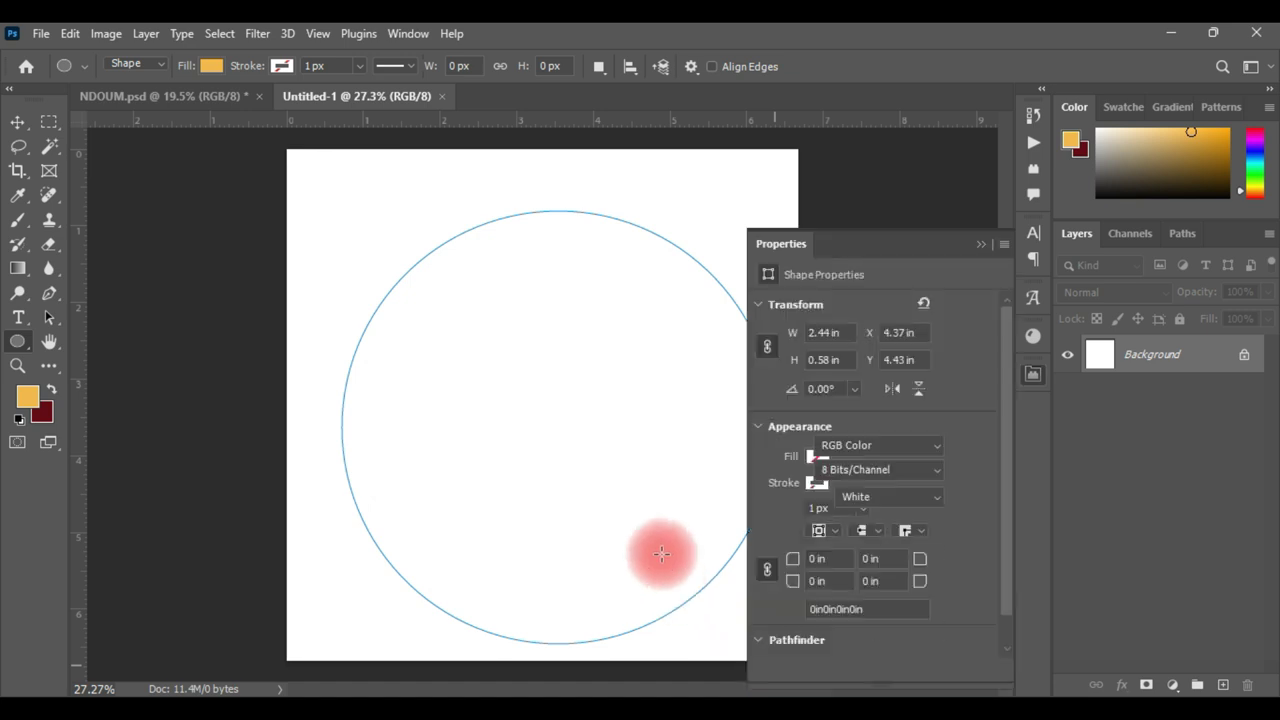
{"action": "left_click", "coordinate": [18, 125]}
{"action": "left_click_drag", "start_coordinate": [520, 417], "coordinate": [506, 394]}
Step: Change the circle's fill colour to pure red (ff0000) and hide the shape properties
{"action": "left_click", "coordinate": [1171, 343]}
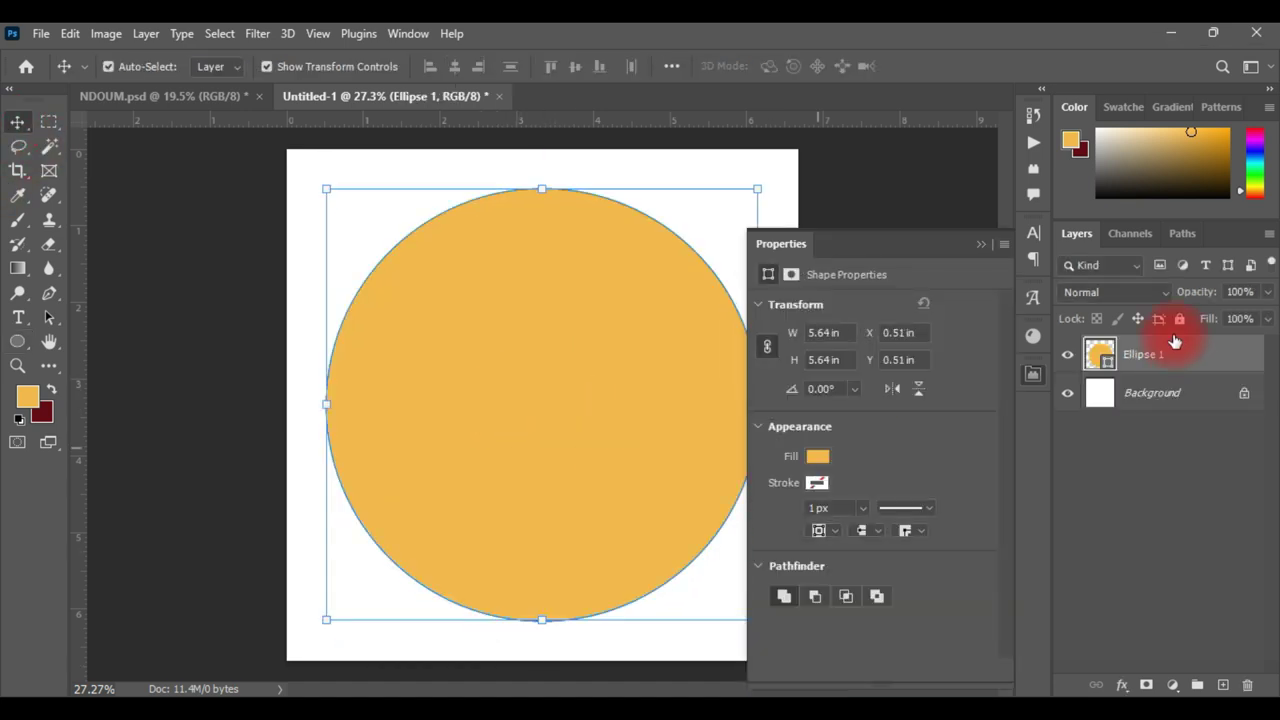
{"action": "left_click", "coordinate": [1105, 360]}
{"action": "double_click", "coordinate": [1105, 362]}
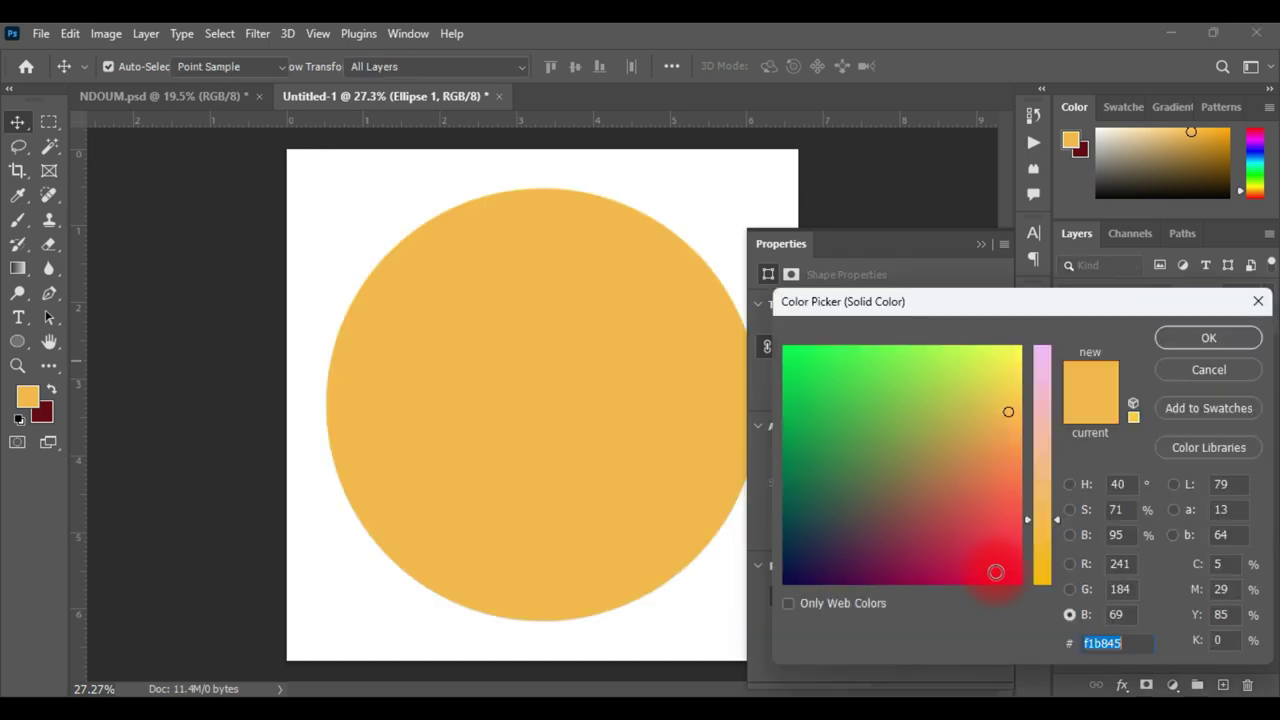
{"action": "left_click_drag", "start_coordinate": [998, 575], "coordinate": [1063, 630]}
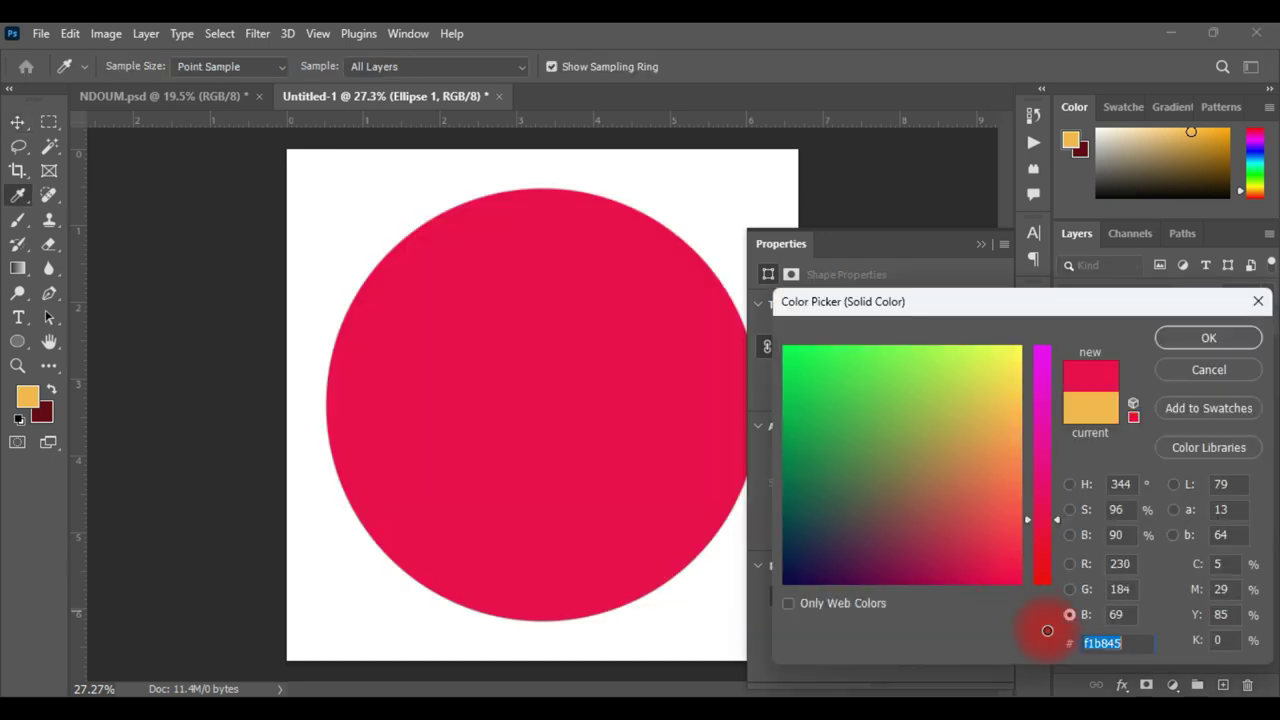
{"action": "left_click_drag", "start_coordinate": [1043, 563], "coordinate": [1050, 625]}
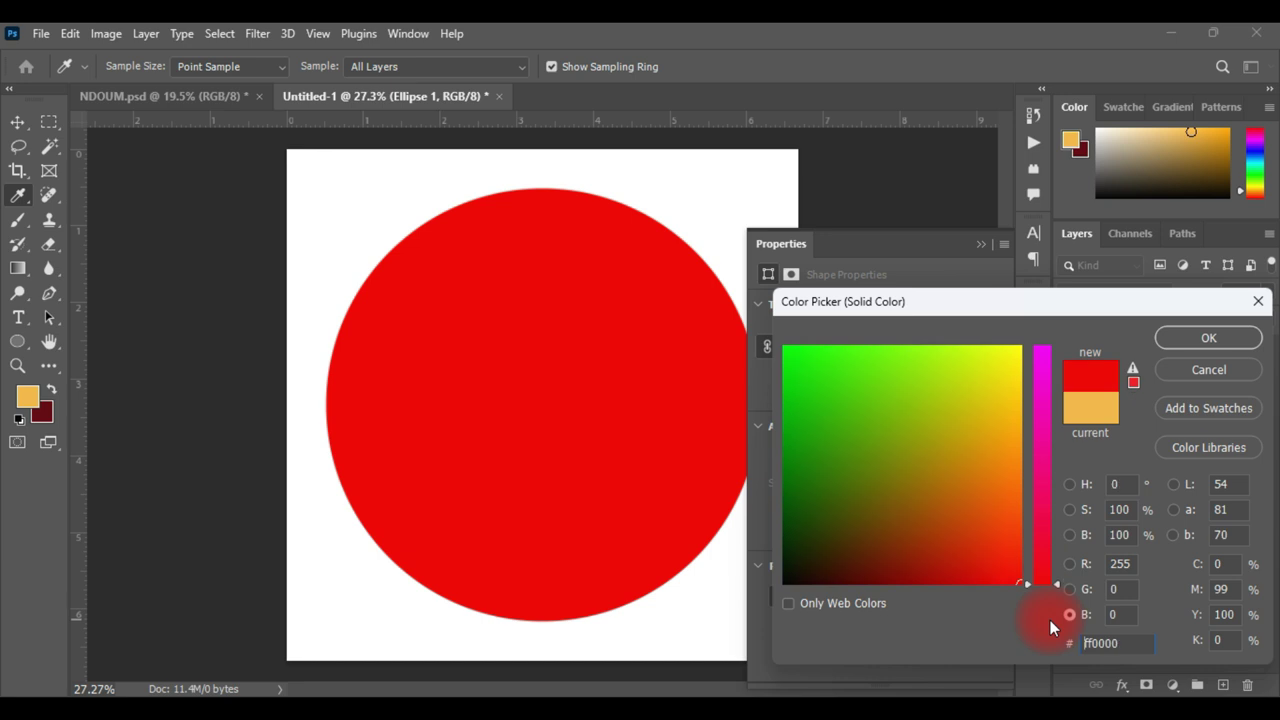
{"action": "left_click", "coordinate": [1143, 337]}
{"action": "key", "text": "v"}
{"action": "left_click", "coordinate": [915, 390]}
{"action": "left_click", "coordinate": [772, 436]}
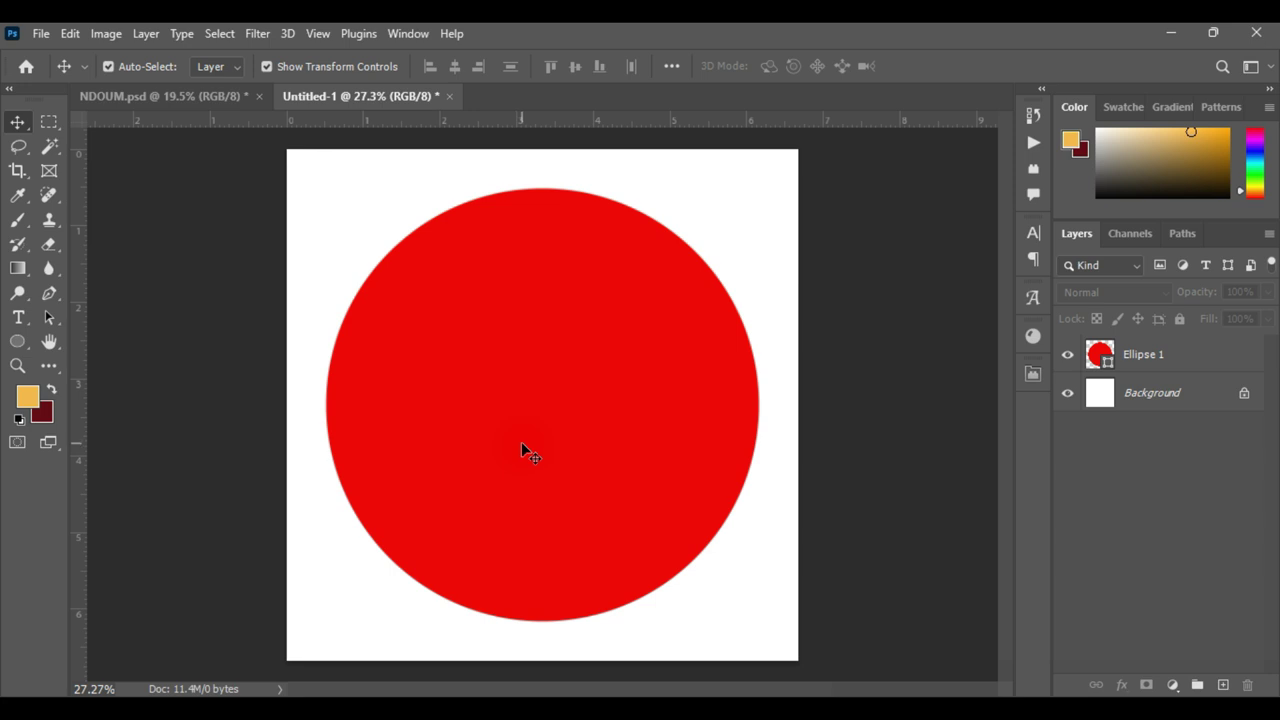
Step: Align the red circle horizontally and vertically to the centre of the whole canvas and clear the selection
{"action": "mouse_move", "coordinate": [575, 438]}
{"action": "left_mouse_down"}
{"action": "mouse_move", "coordinate": [586, 463]}
{"action": "mouse_move", "coordinate": [563, 443]}
{"action": "mouse_move", "coordinate": [563, 457]}
{"action": "left_mouse_up"}
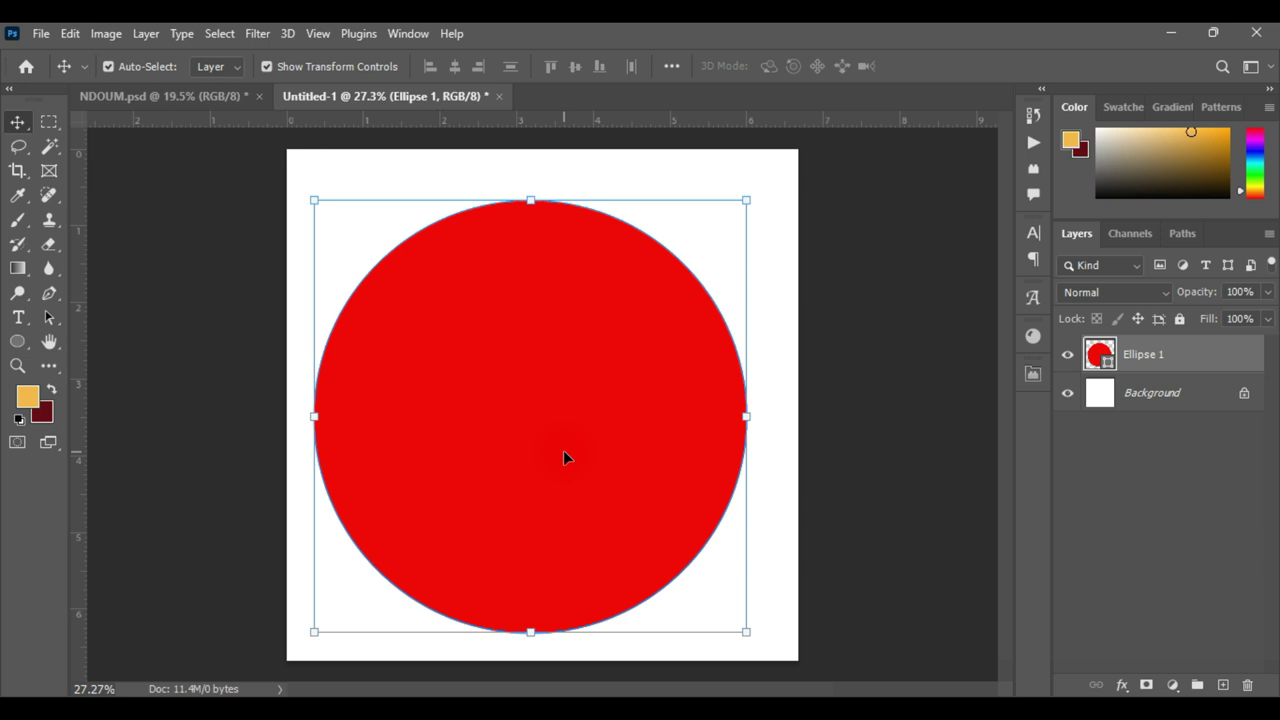
{"action": "left_click_drag", "start_coordinate": [549, 303], "coordinate": [523, 400]}
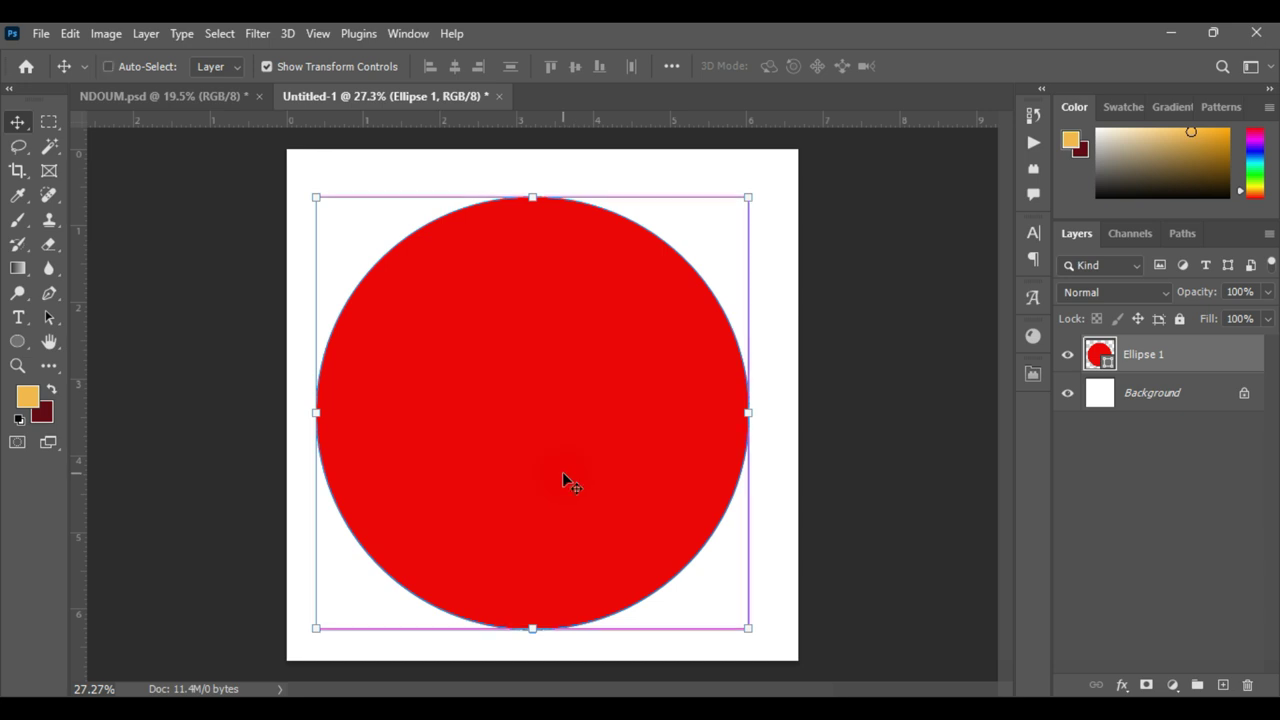
{"action": "key", "text": "ctrl+a"}
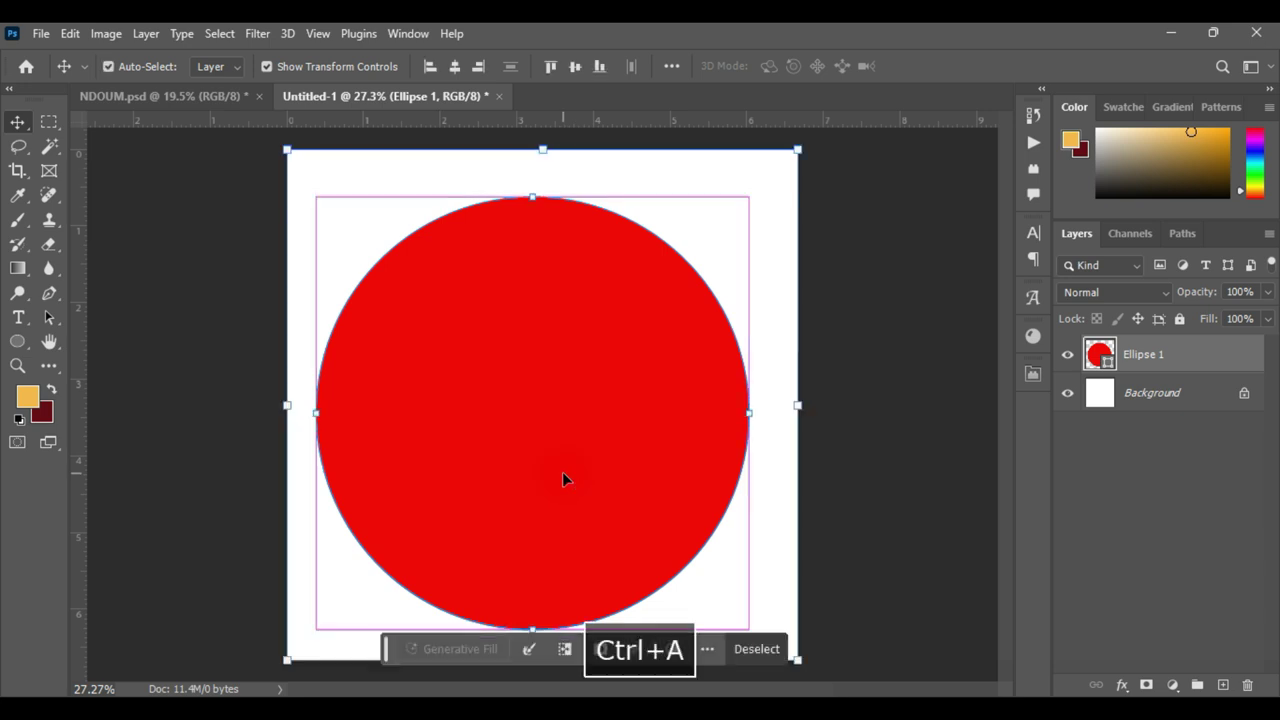
{"action": "left_click", "coordinate": [454, 68]}
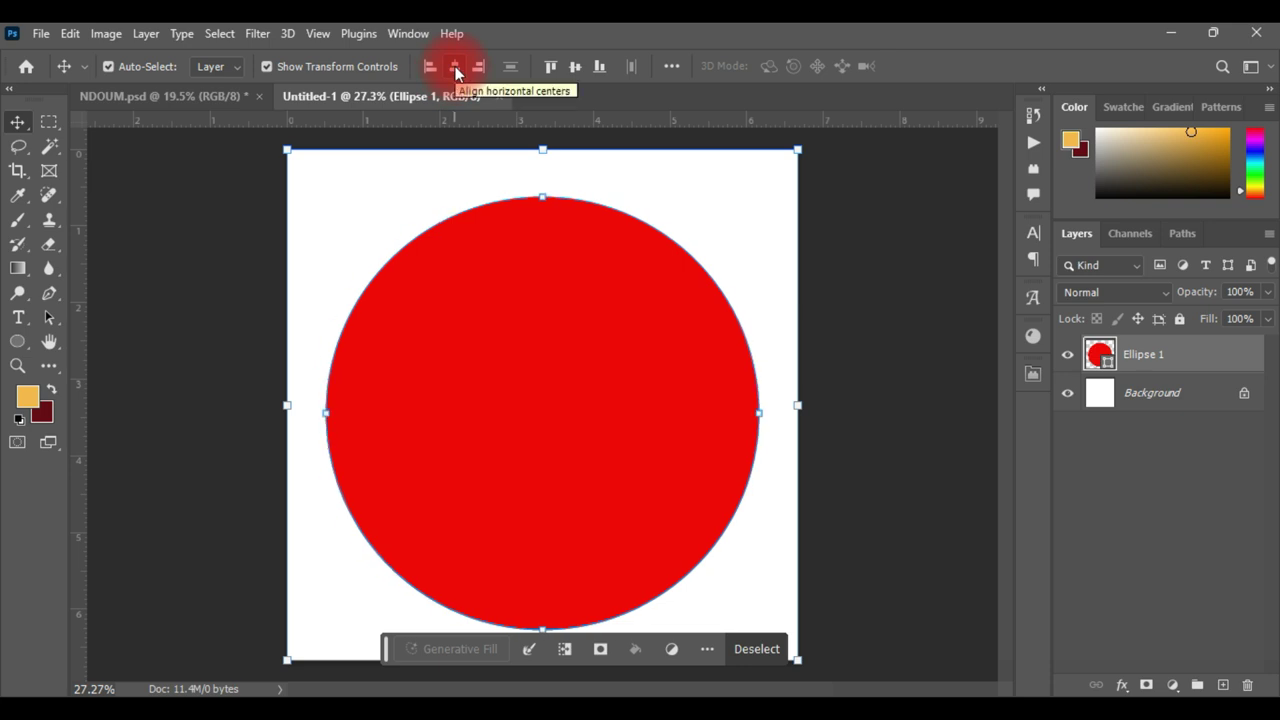
{"action": "left_click", "coordinate": [577, 66]}
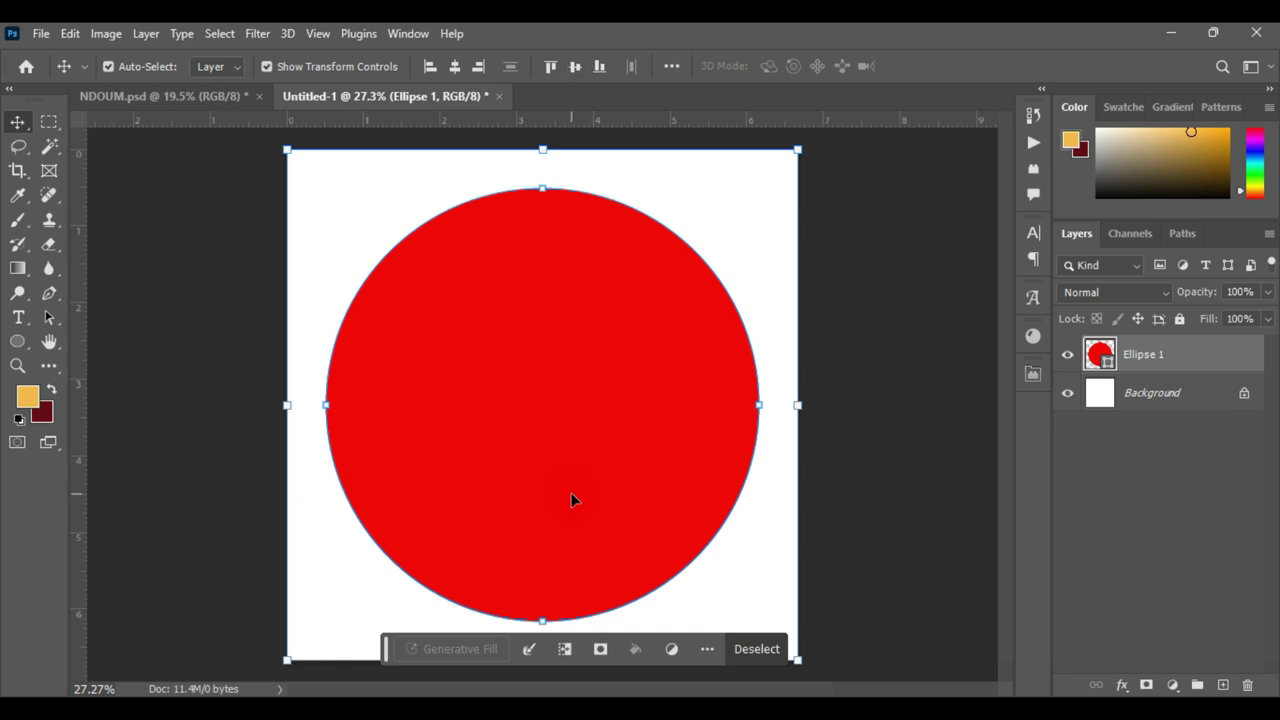
{"action": "key", "text": "ctrl"}
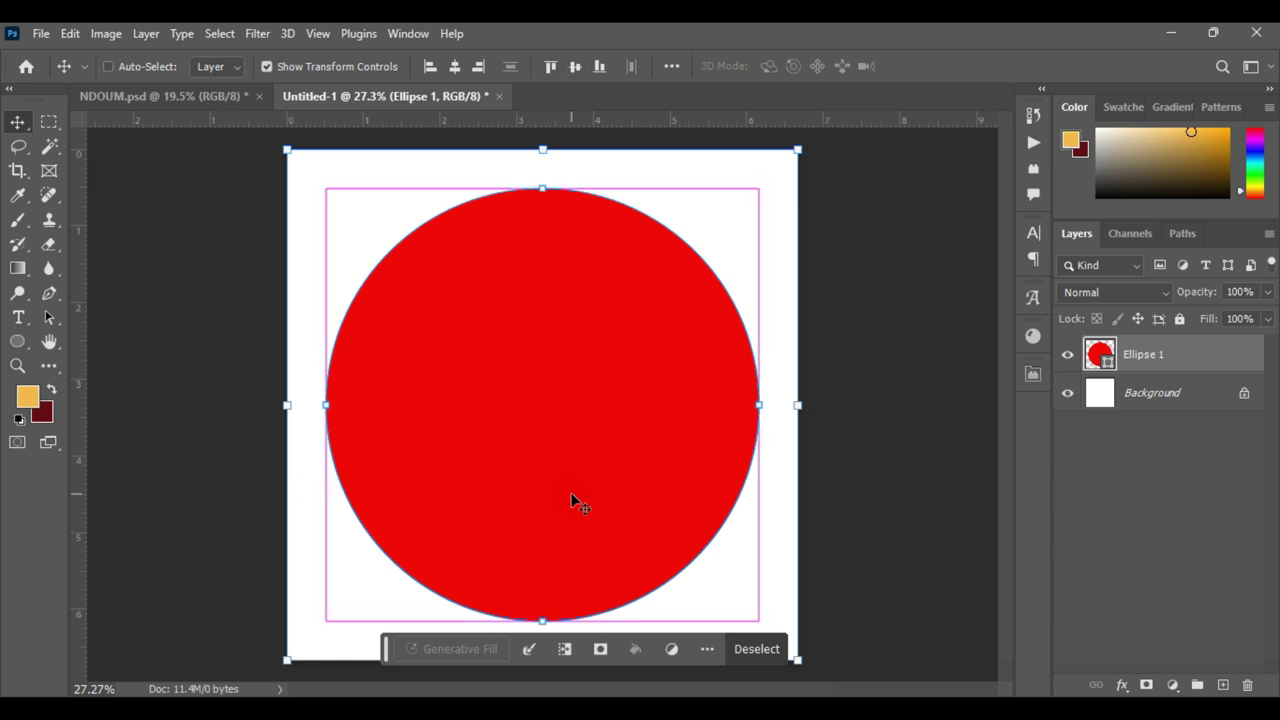
{"action": "key", "text": "ctrl+d"}
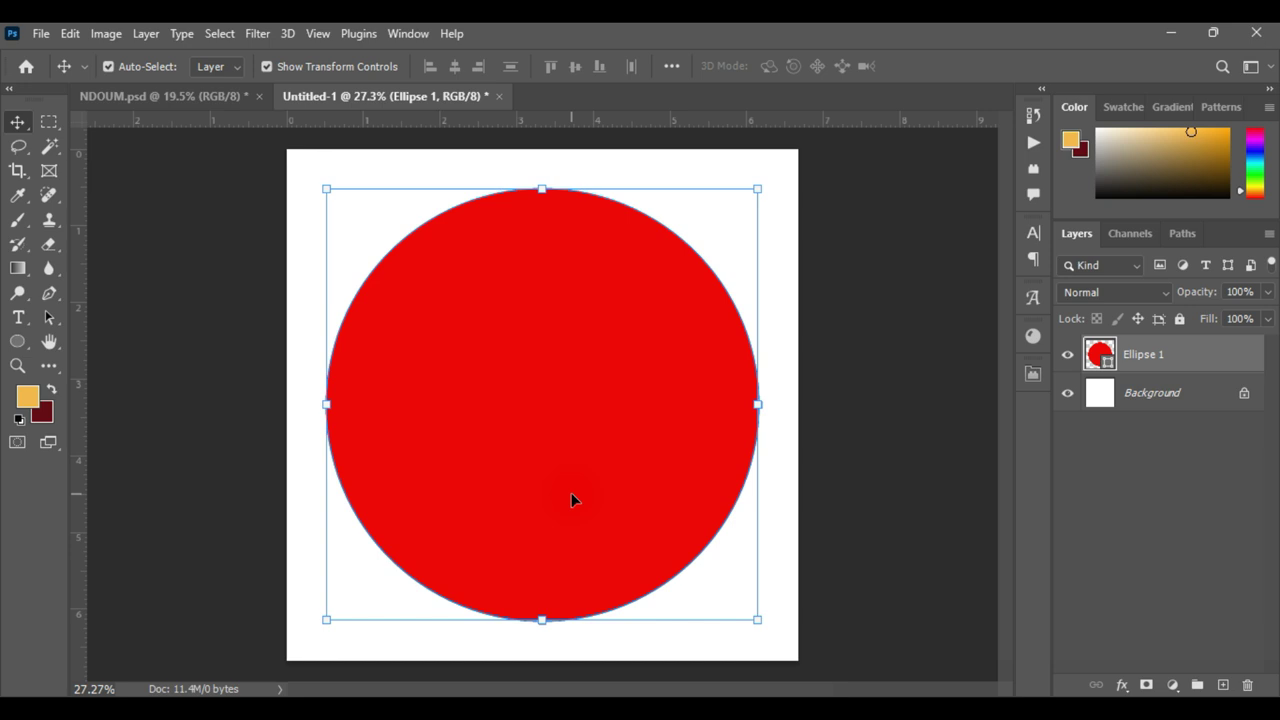
{"action": "left_click", "coordinate": [934, 523]}
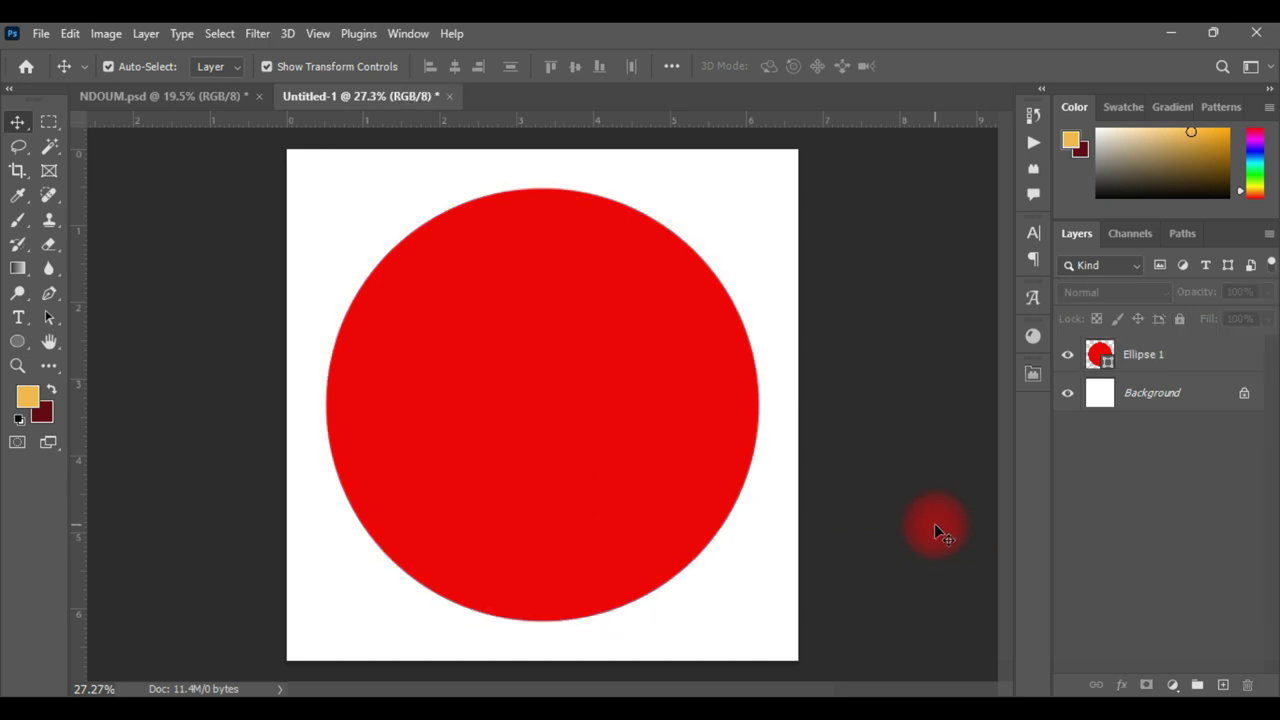
Step: Rasterize the red circle's layer
{"action": "left_click", "coordinate": [1127, 360]}
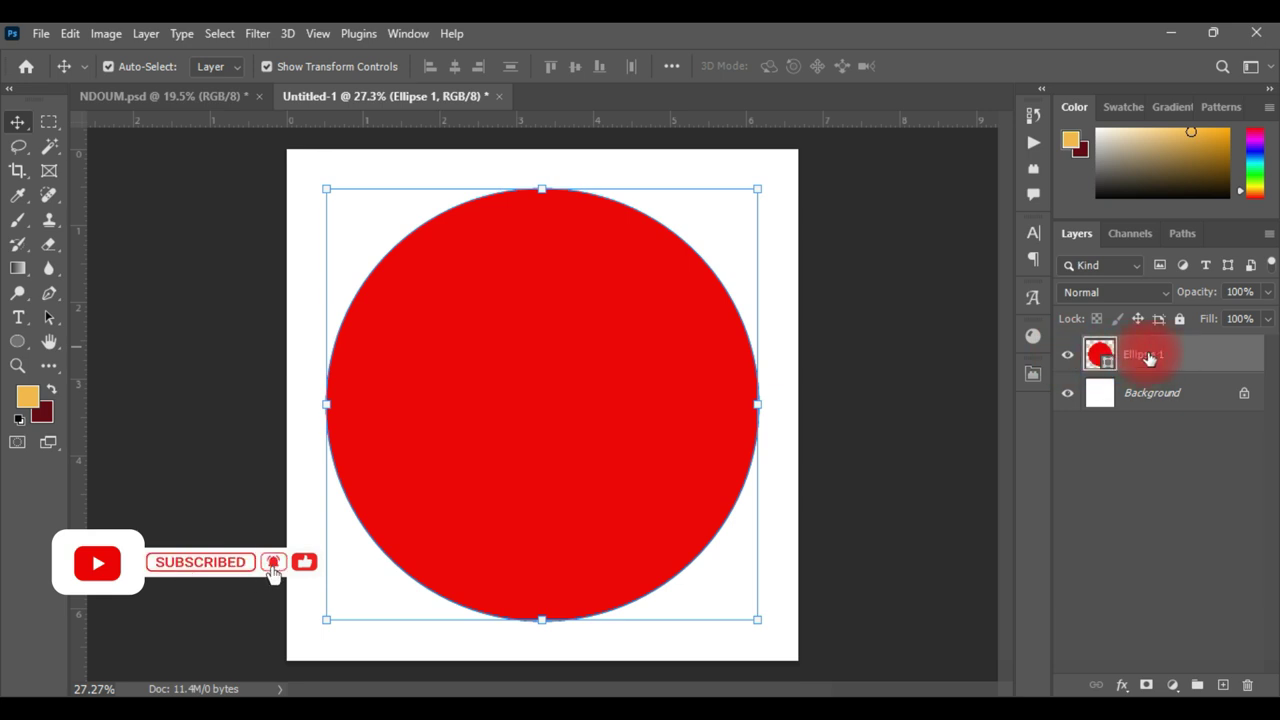
{"action": "right_click", "coordinate": [1149, 360]}
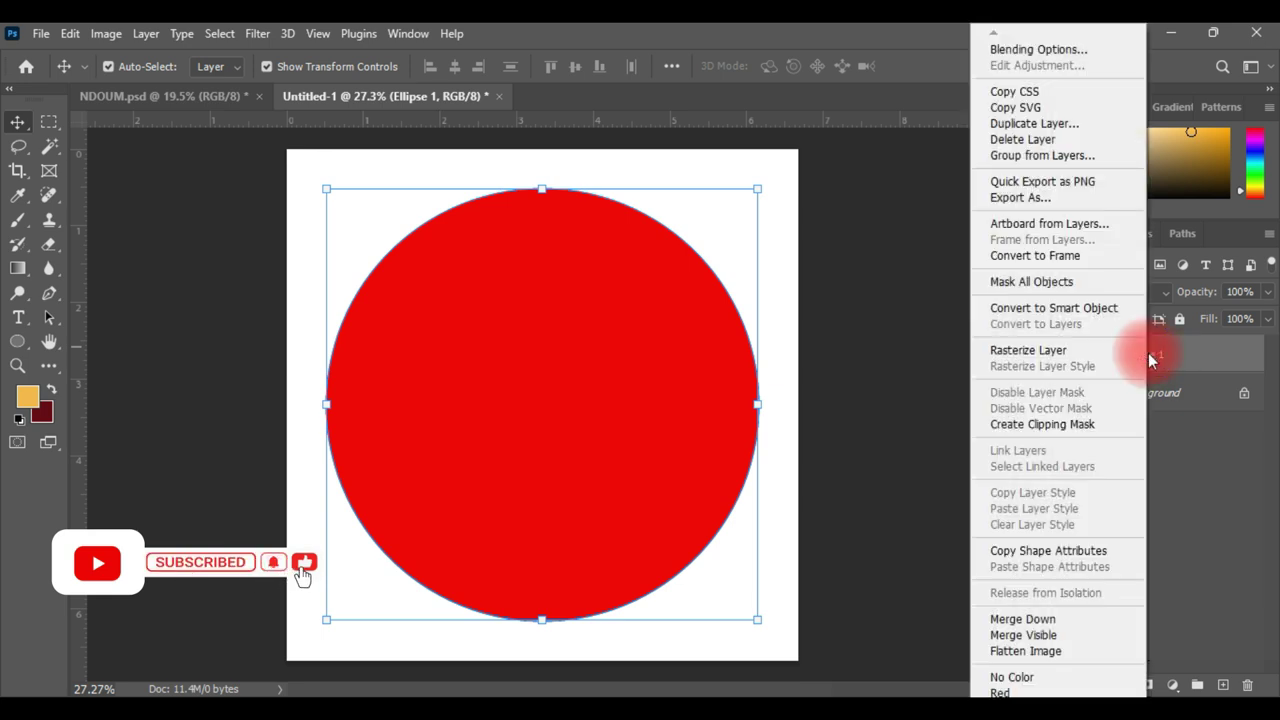
{"action": "left_click", "coordinate": [1041, 352]}
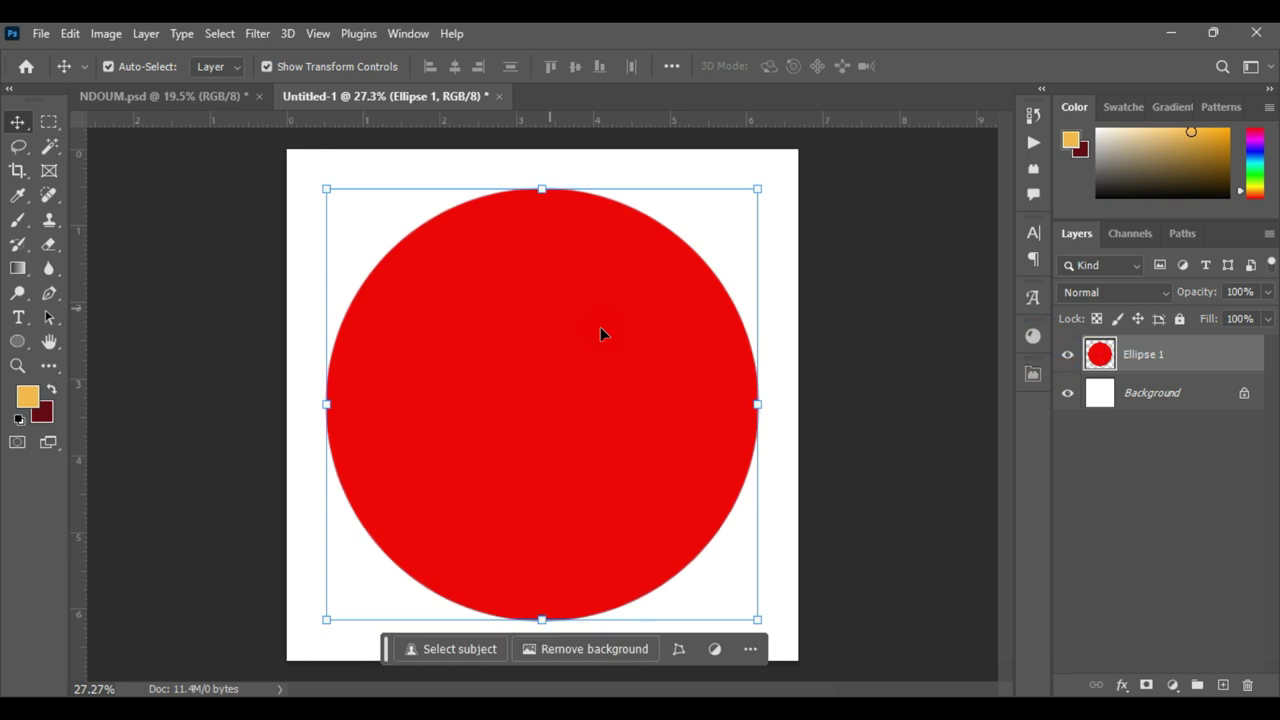
{"action": "left_click", "coordinate": [896, 412]}
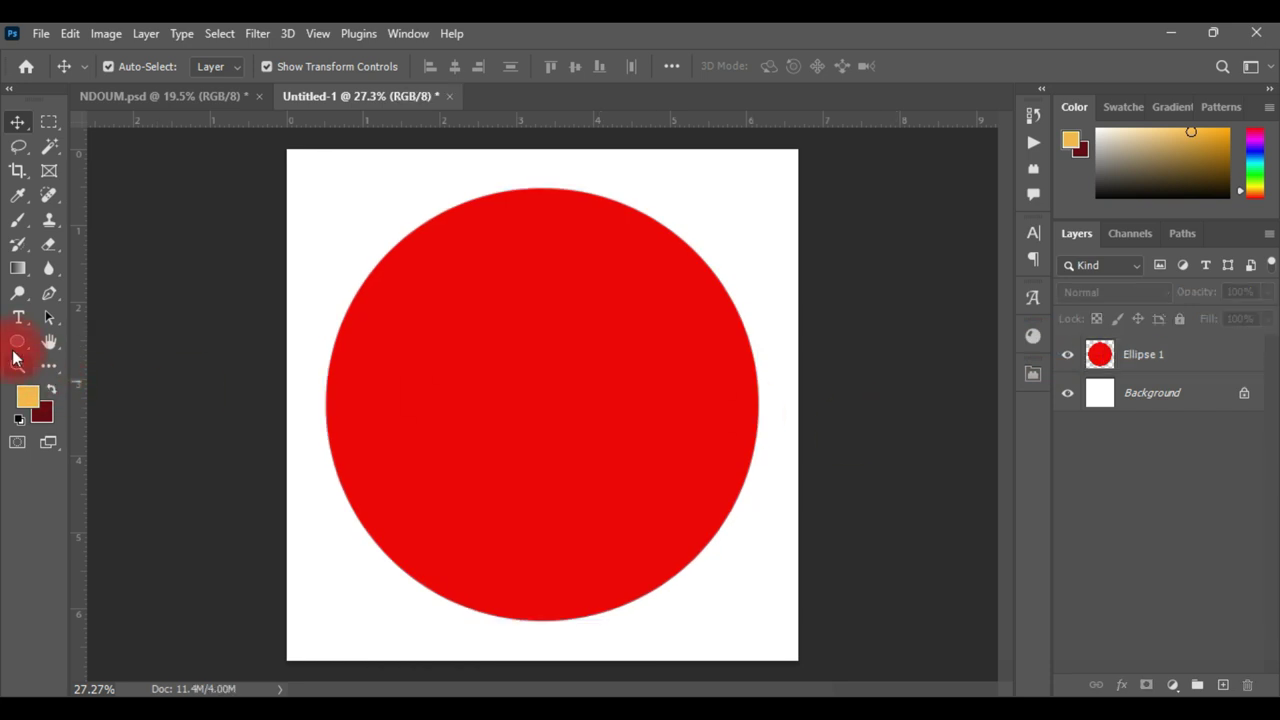
Step: Draw a thin vertical rectangle about 37 px wide and 2012 px high across the middle of the circle
{"action": "left_click_drag", "start_coordinate": [18, 350], "coordinate": [133, 342]}
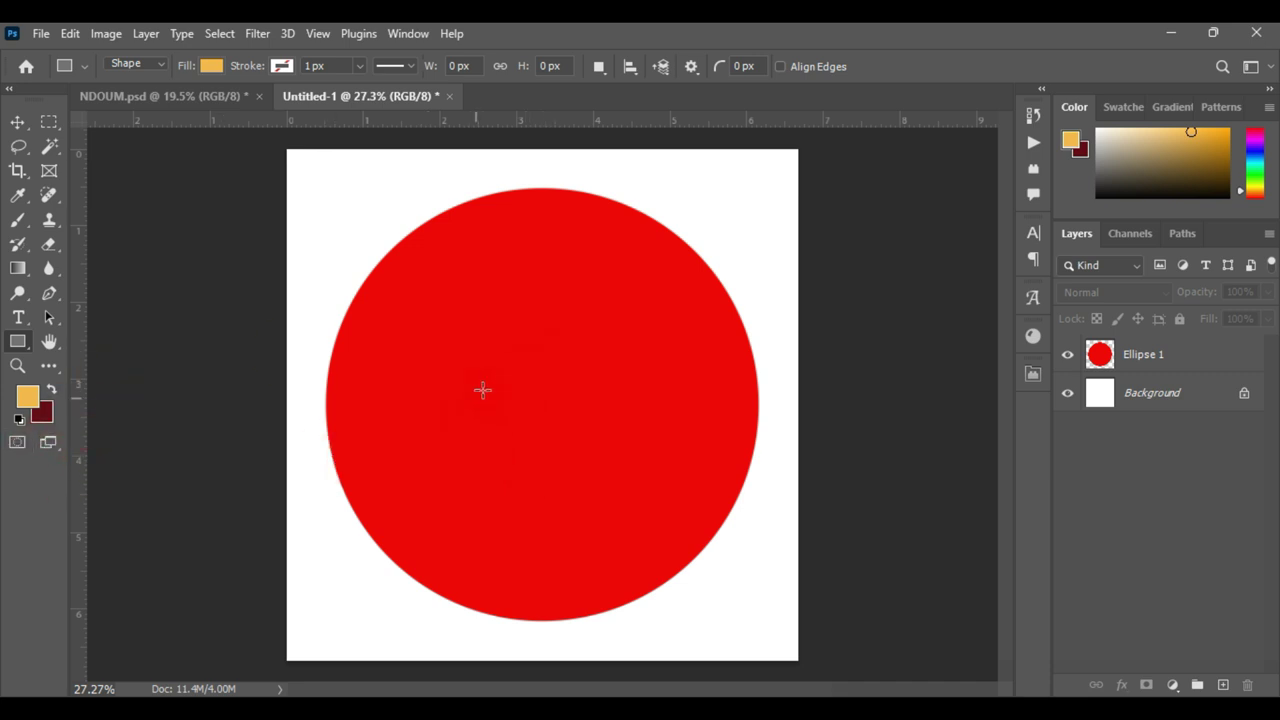
{"action": "left_click_drag", "start_coordinate": [525, 161], "coordinate": [533, 676]}
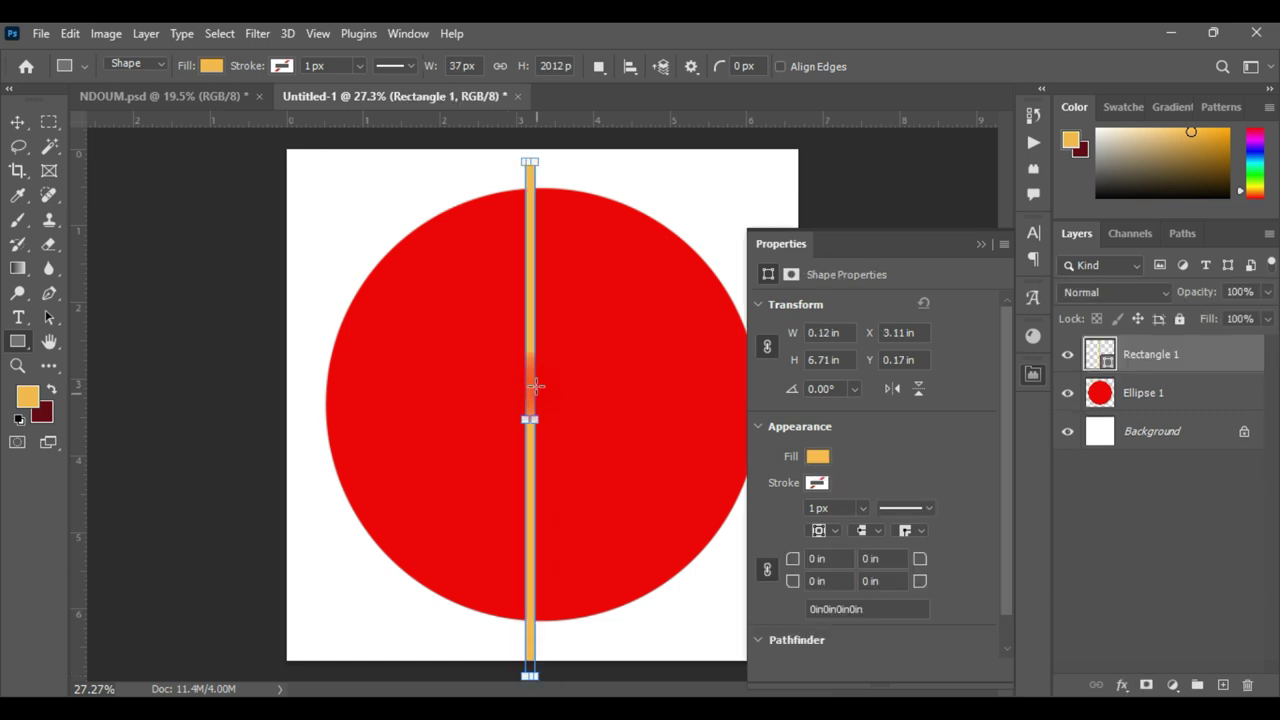
{"action": "left_click", "coordinate": [17, 122]}
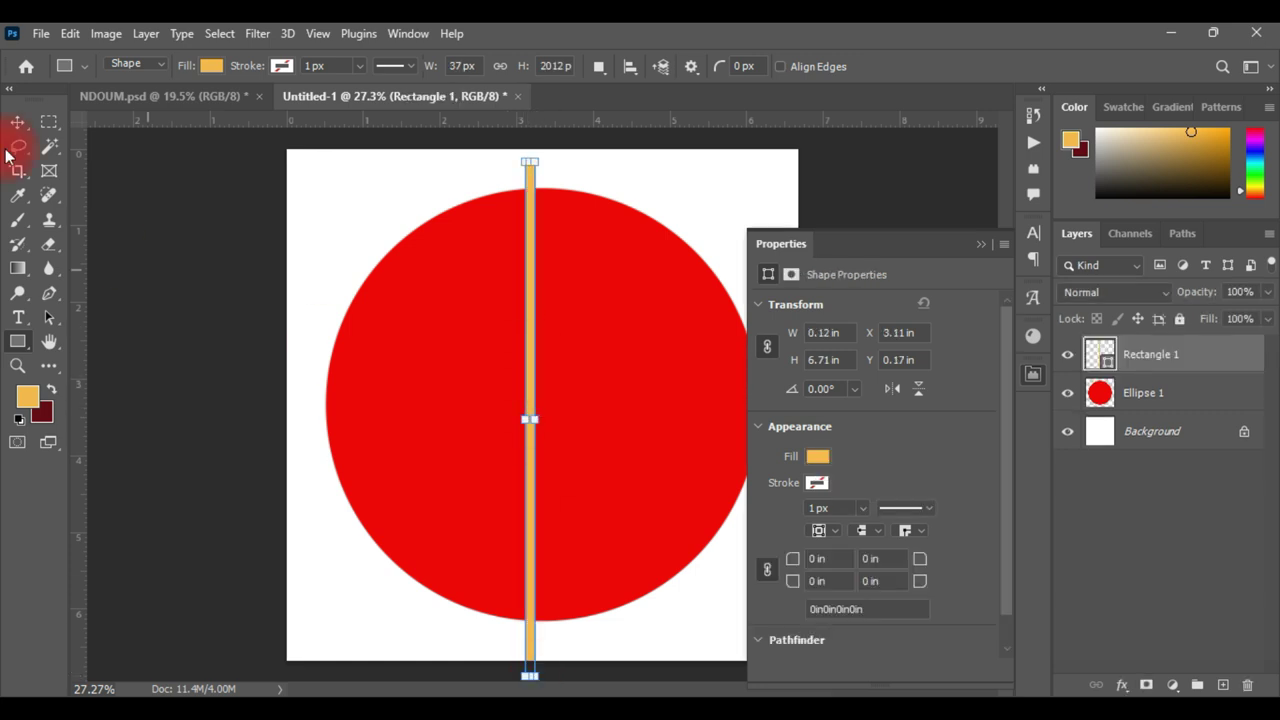
{"action": "left_click", "coordinate": [268, 254]}
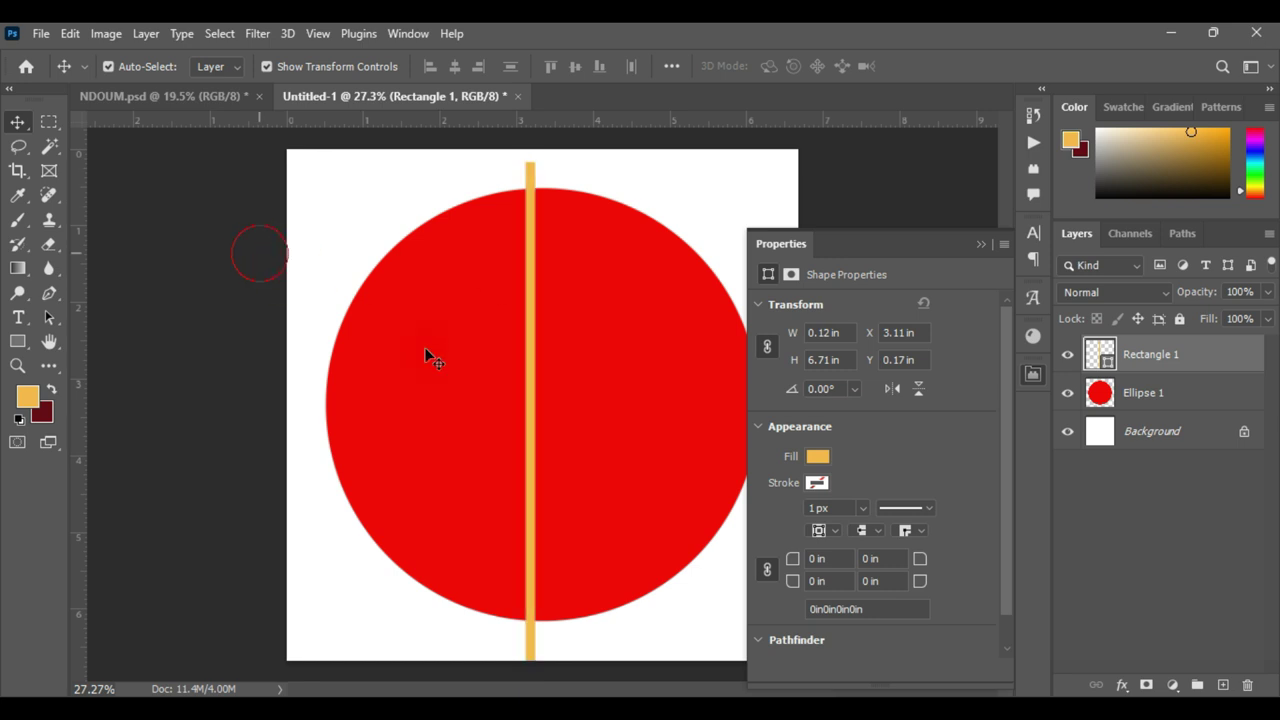
Step: Recolour the vertical rectangle white (ffffff) by sampling the canvas background and hide the shape properties
{"action": "left_click", "coordinate": [532, 356]}
{"action": "left_click", "coordinate": [1102, 360]}
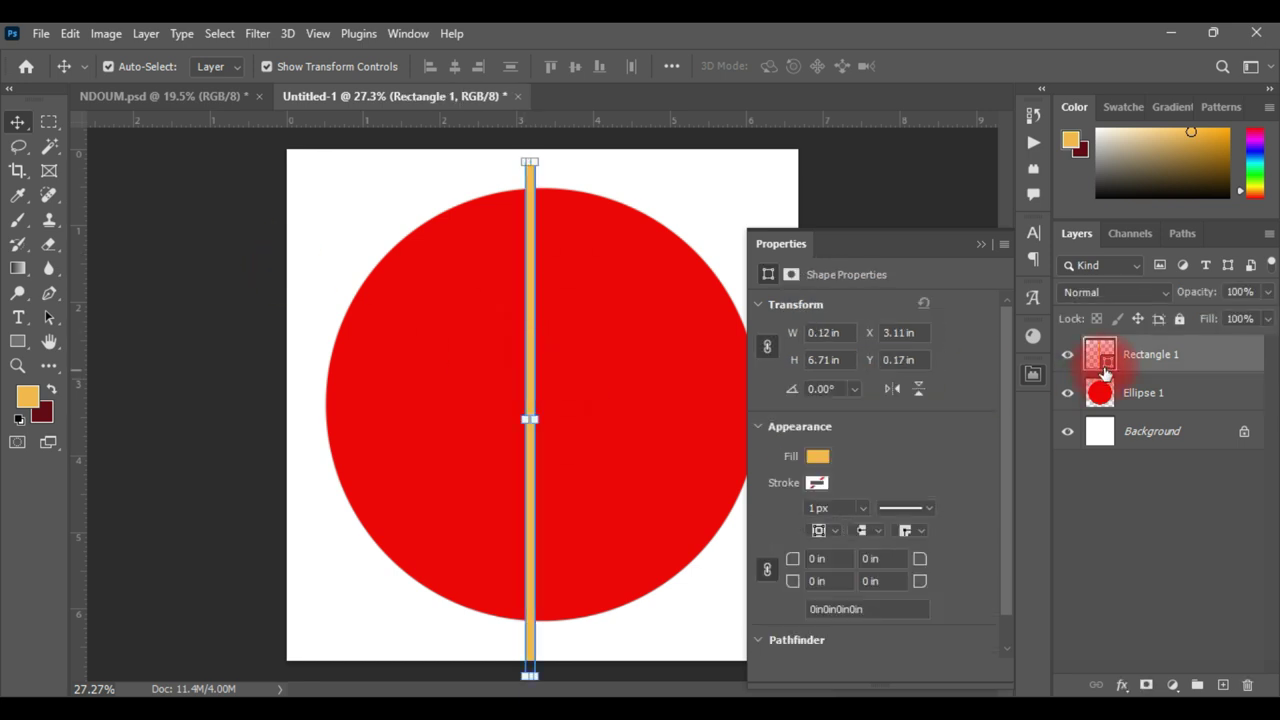
{"action": "left_click", "coordinate": [421, 190]}
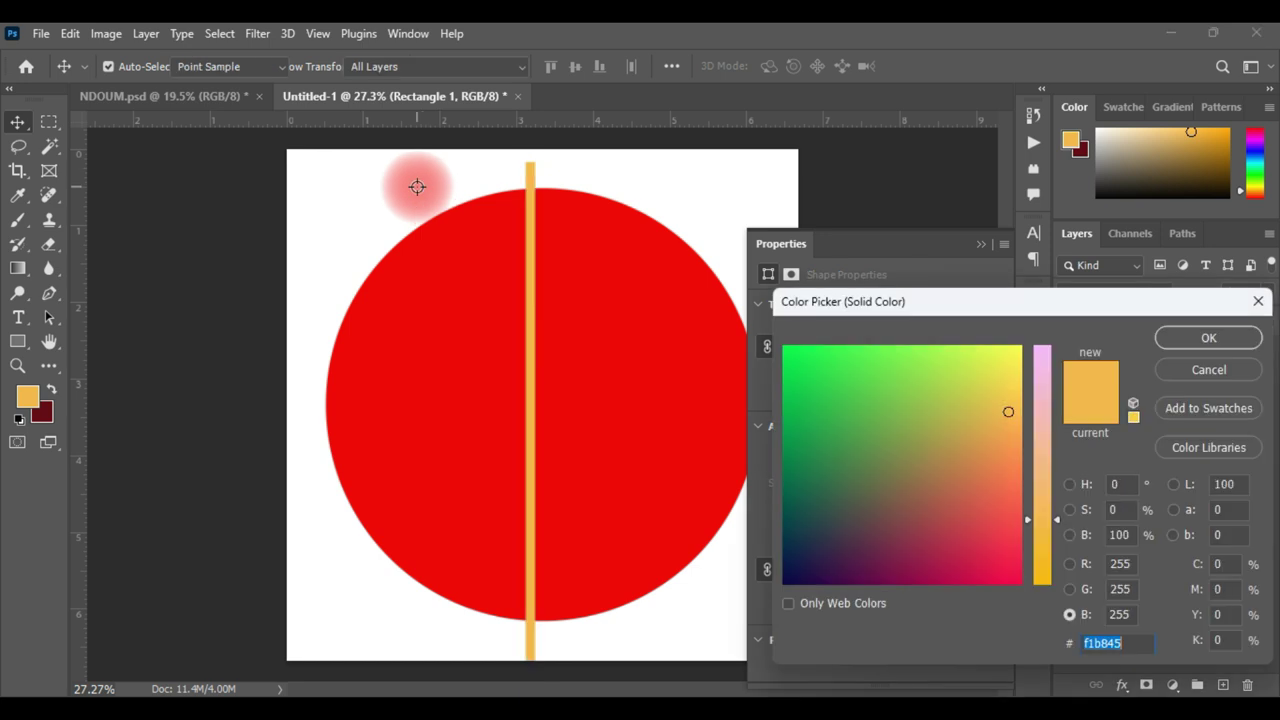
{"action": "left_click", "coordinate": [1117, 296]}
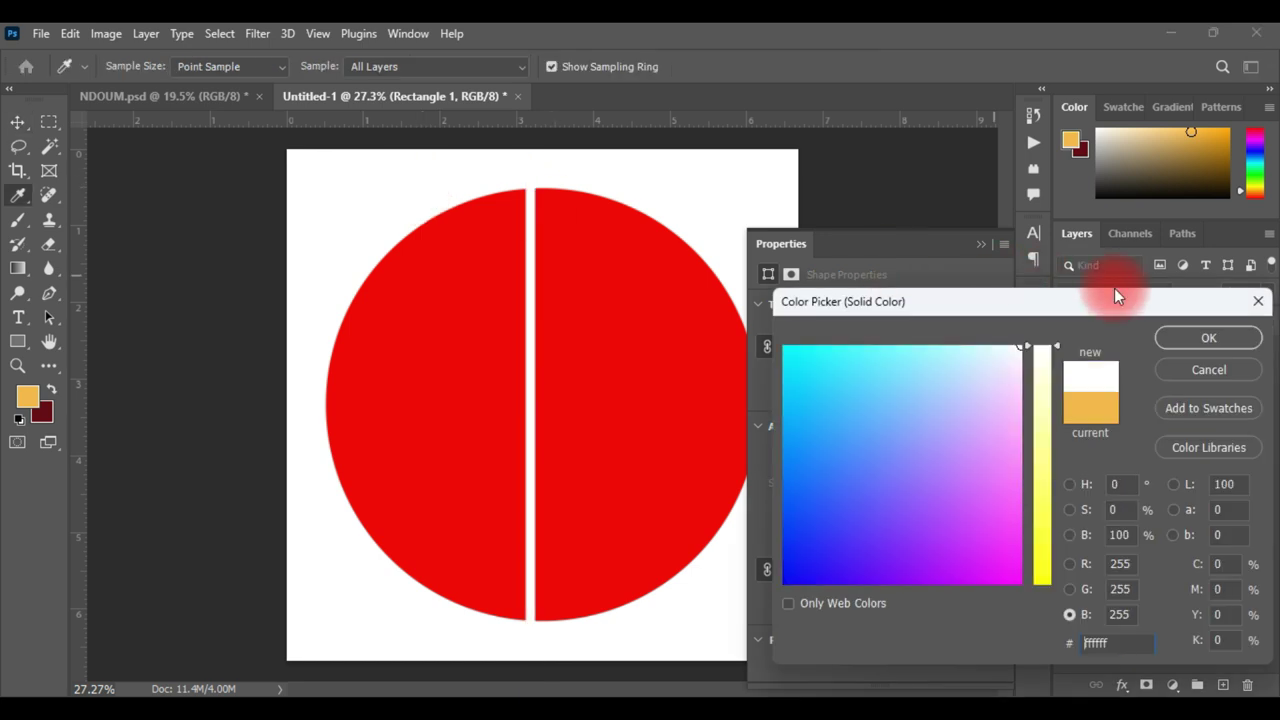
{"action": "left_click", "coordinate": [1185, 337]}
{"action": "left_click", "coordinate": [1034, 373]}
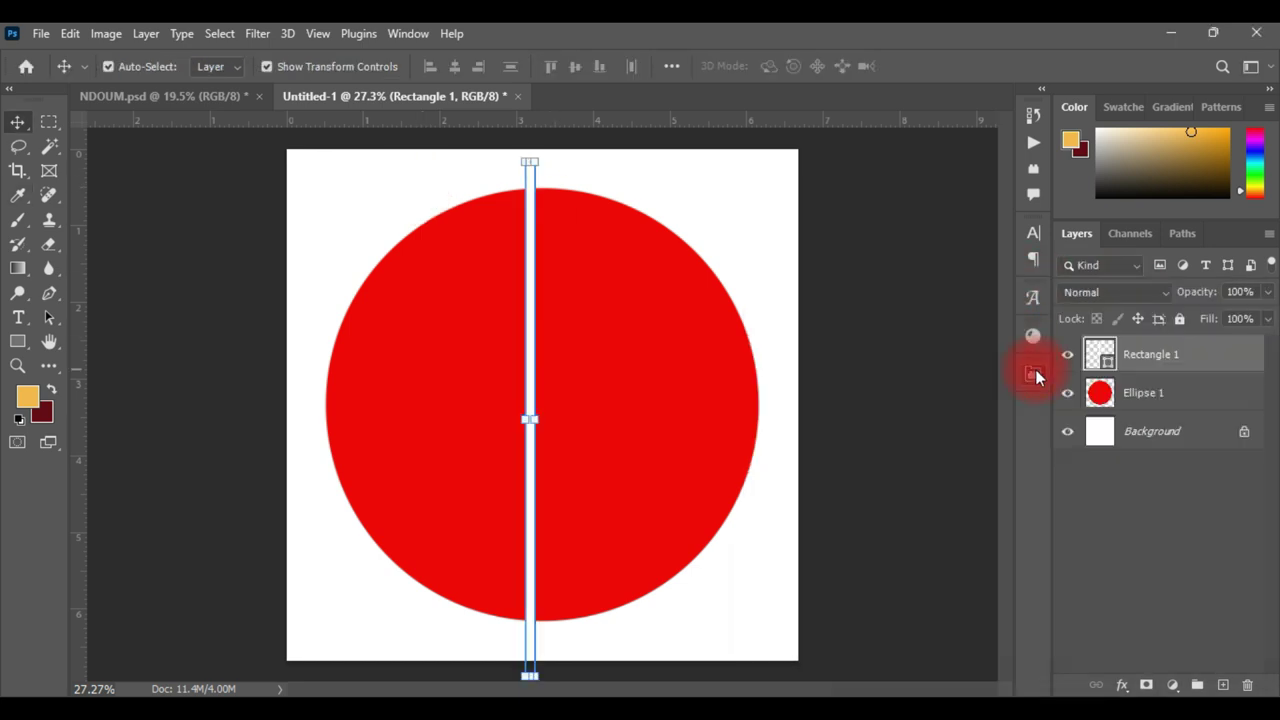
Step: Hide the white Background layer and leave no layer selected
{"action": "left_click", "coordinate": [1066, 433]}
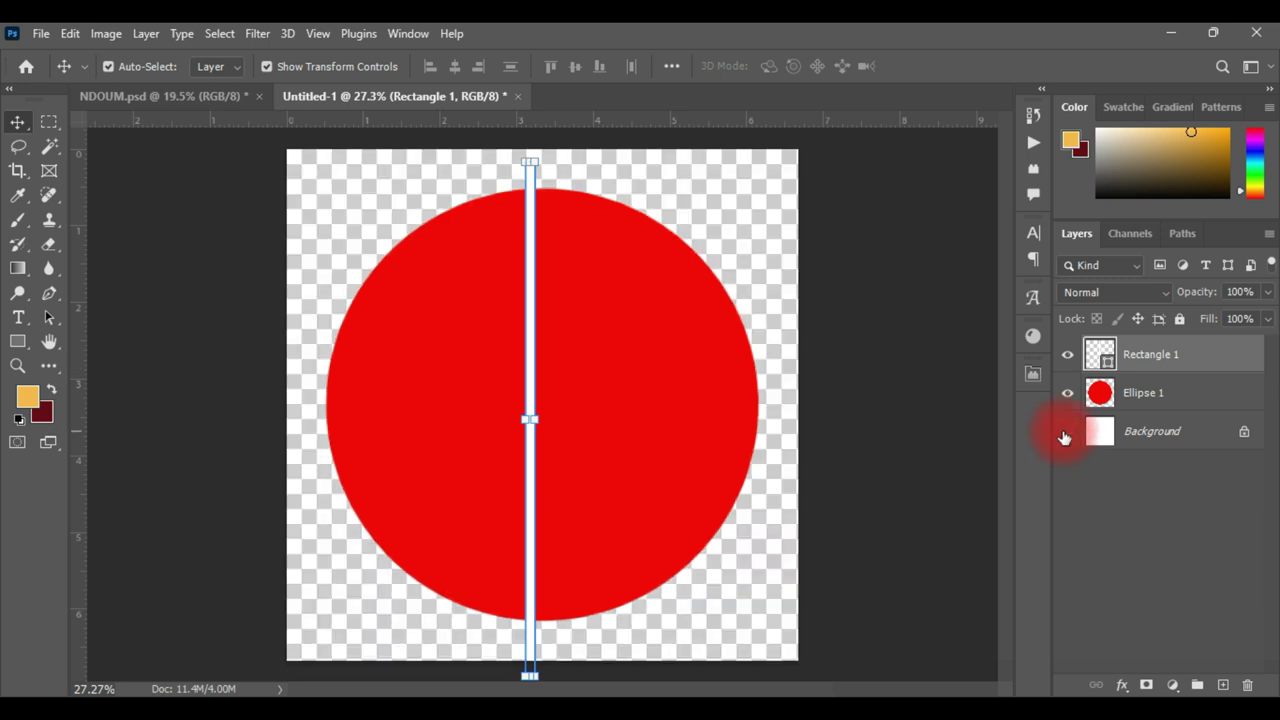
{"action": "left_click", "coordinate": [880, 391]}
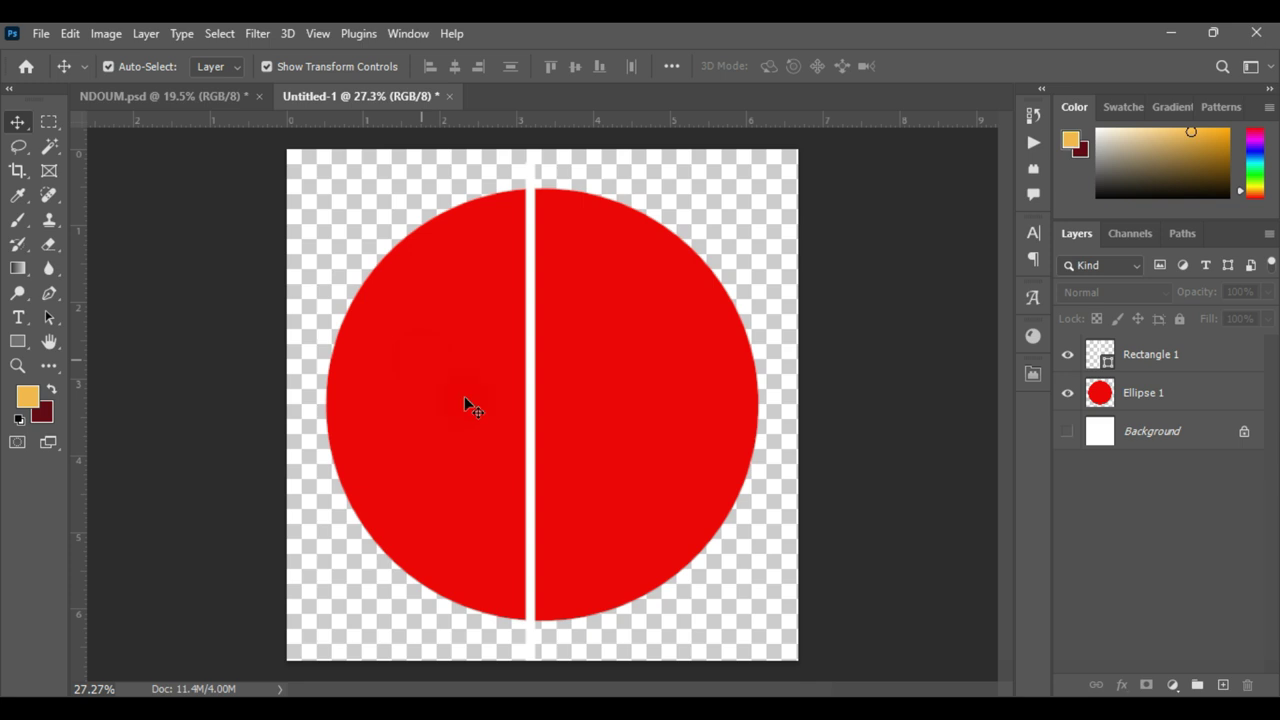
Step: Align the white vertical rectangle horizontally and vertically to the centre of the whole canvas and clear the selection
{"action": "left_click", "coordinate": [1166, 371]}
{"action": "key", "text": "ctrl"}
{"action": "key", "text": "ctrl+a"}
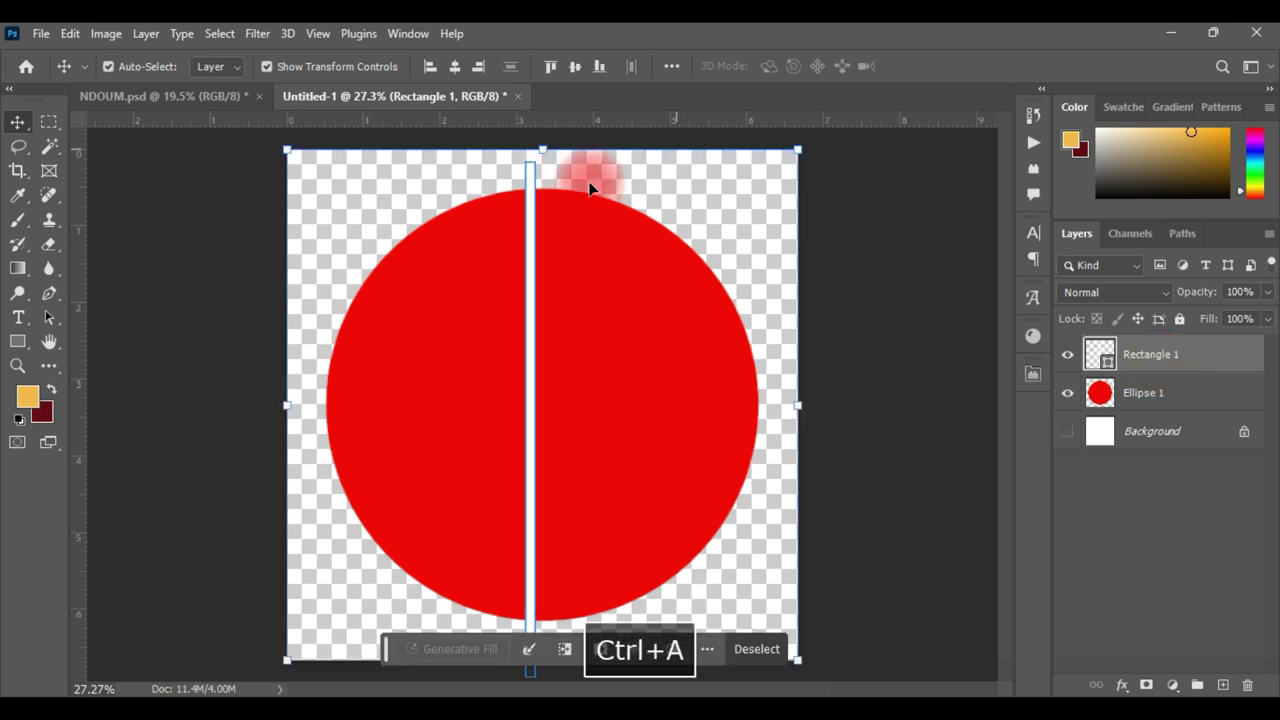
{"action": "left_click", "coordinate": [455, 67]}
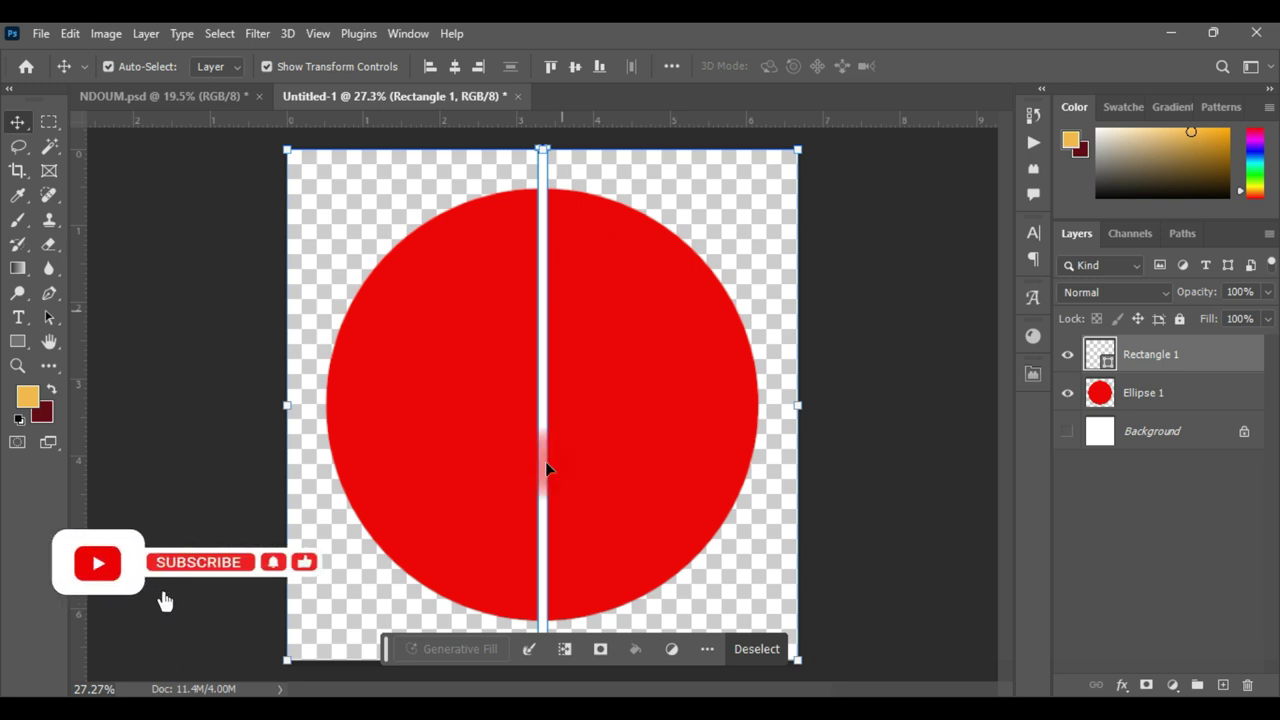
{"action": "left_click", "coordinate": [587, 398]}
{"action": "key", "text": "ctrl+d"}
{"action": "left_click", "coordinate": [928, 464]}
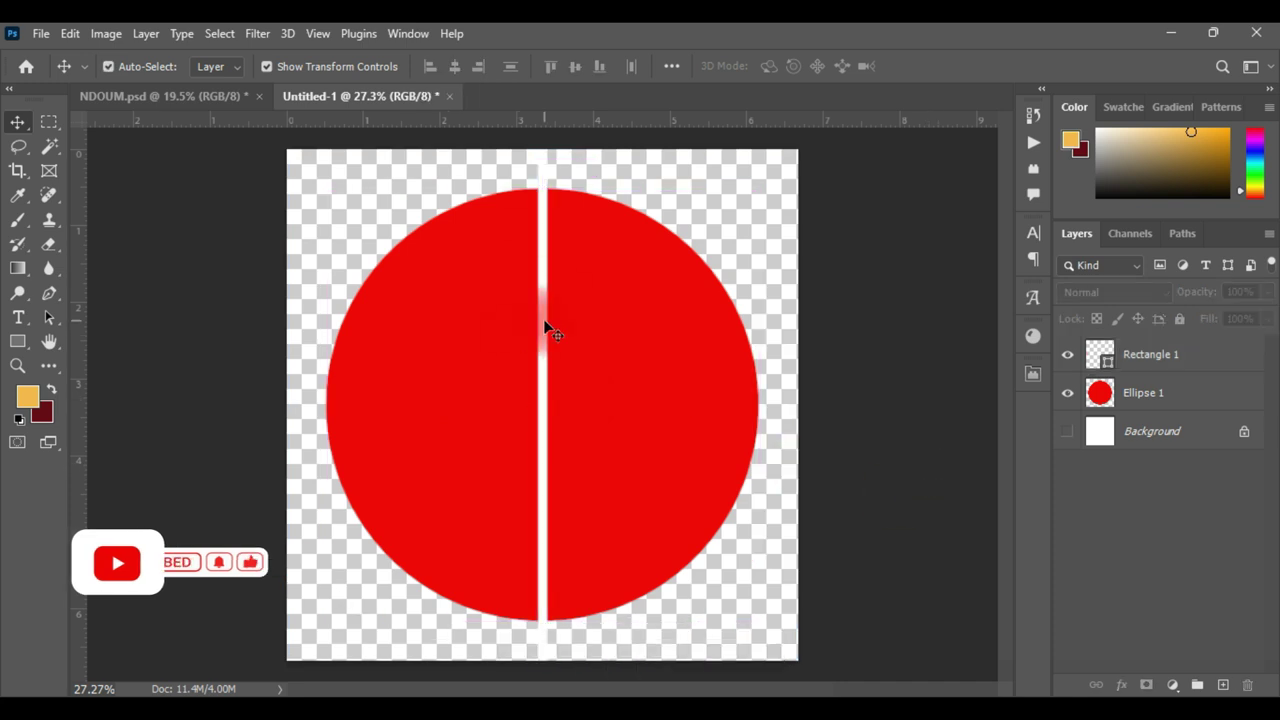
Step: Duplicate the white vertical rectangle and rotate the copy 45° about the circle's centre
{"action": "left_click", "coordinate": [547, 380]}
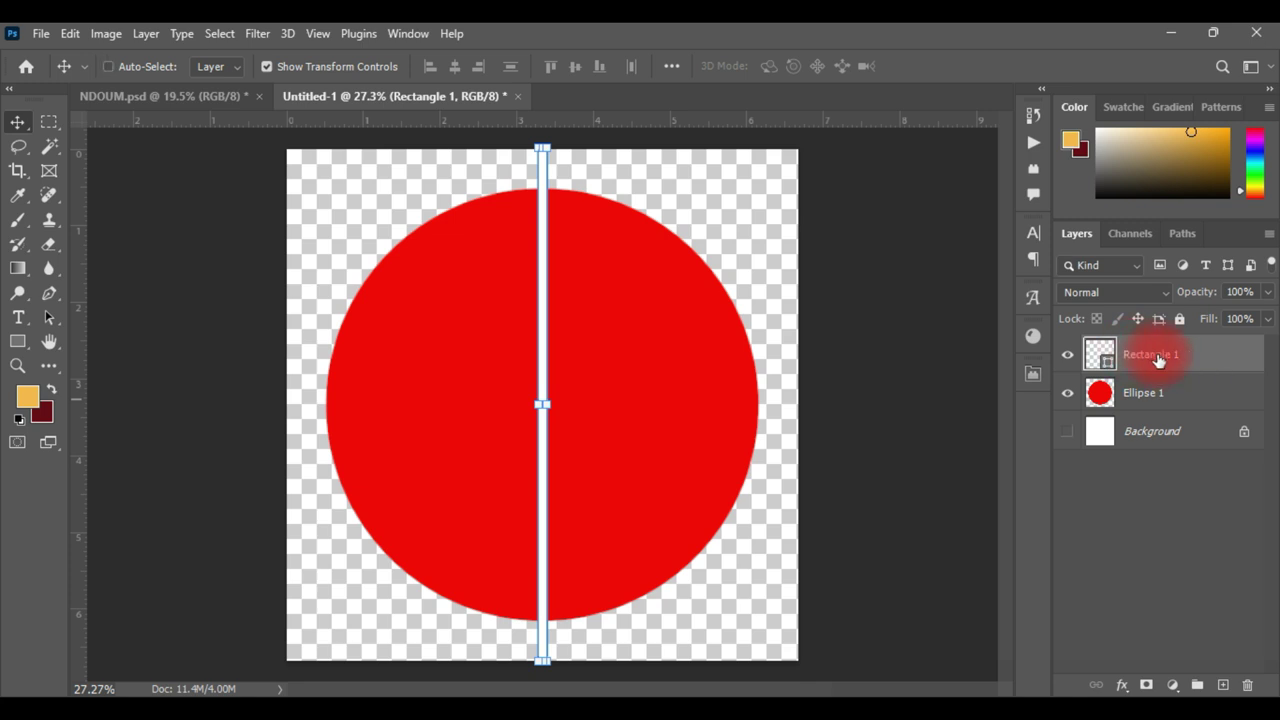
{"action": "key", "text": "ctrl+j"}
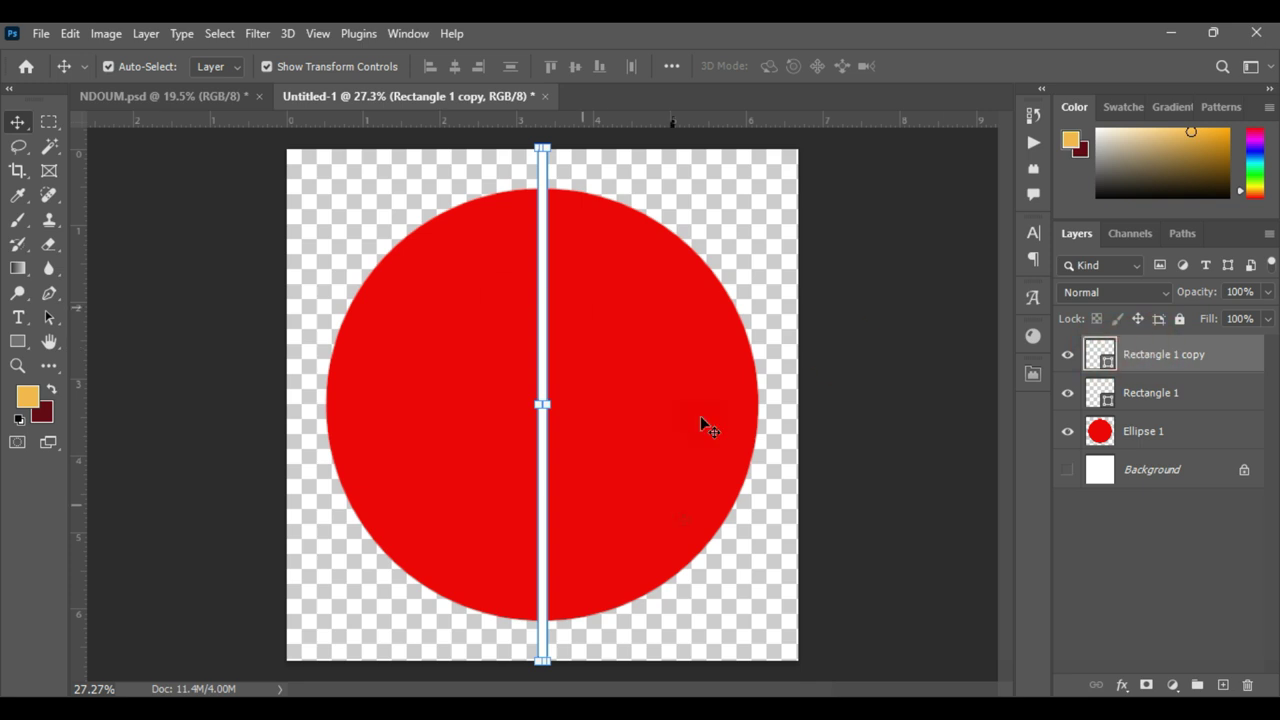
{"action": "key", "text": "ctrl"}
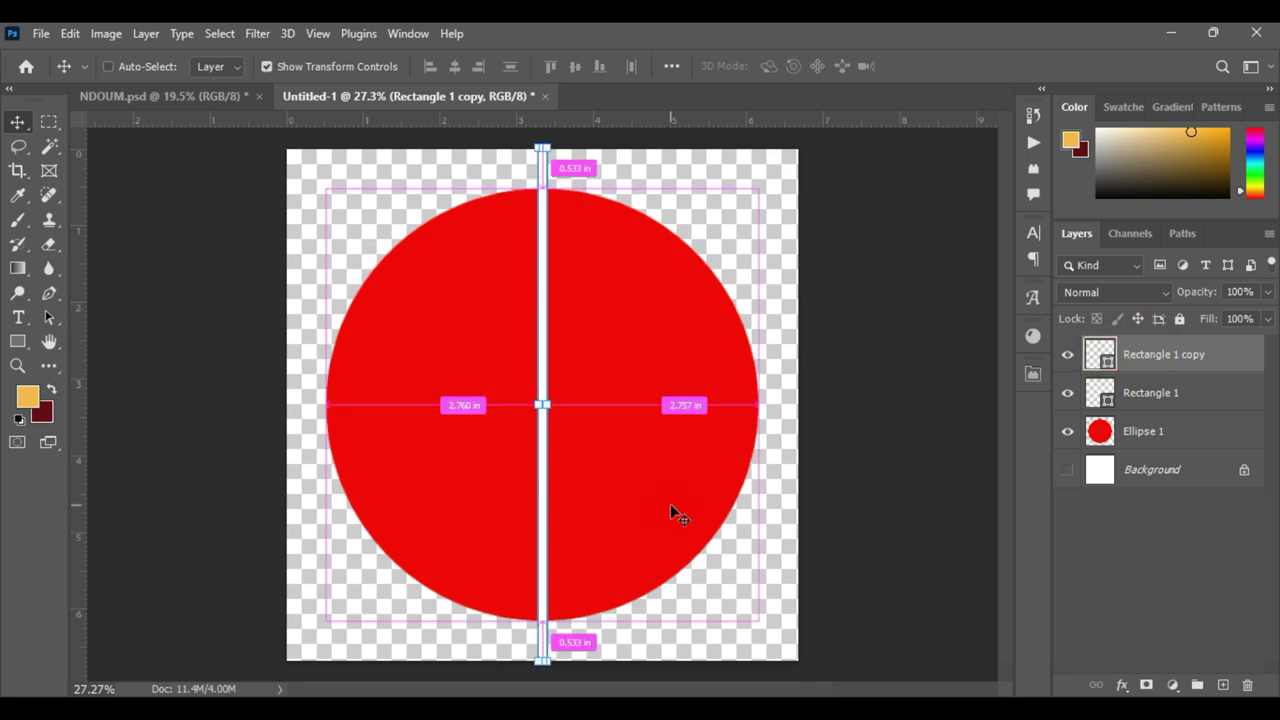
{"action": "key", "text": "ctrl+t"}
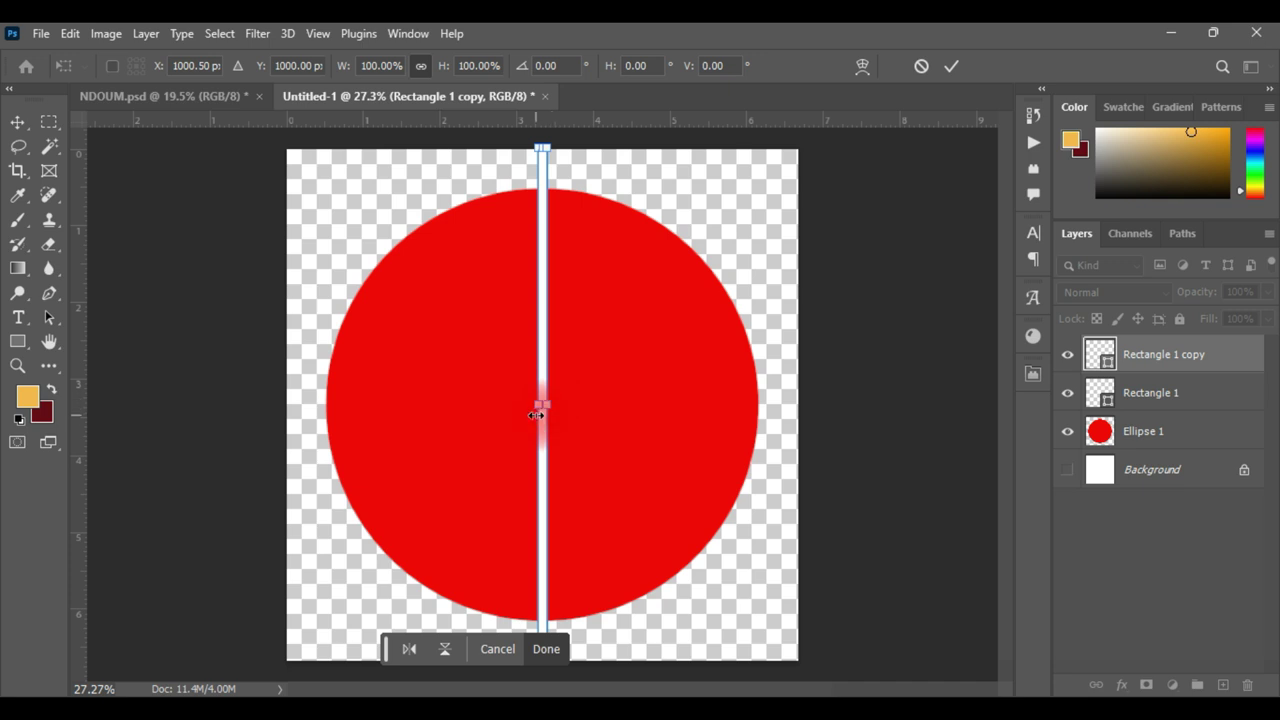
{"action": "left_click", "coordinate": [542, 66]}
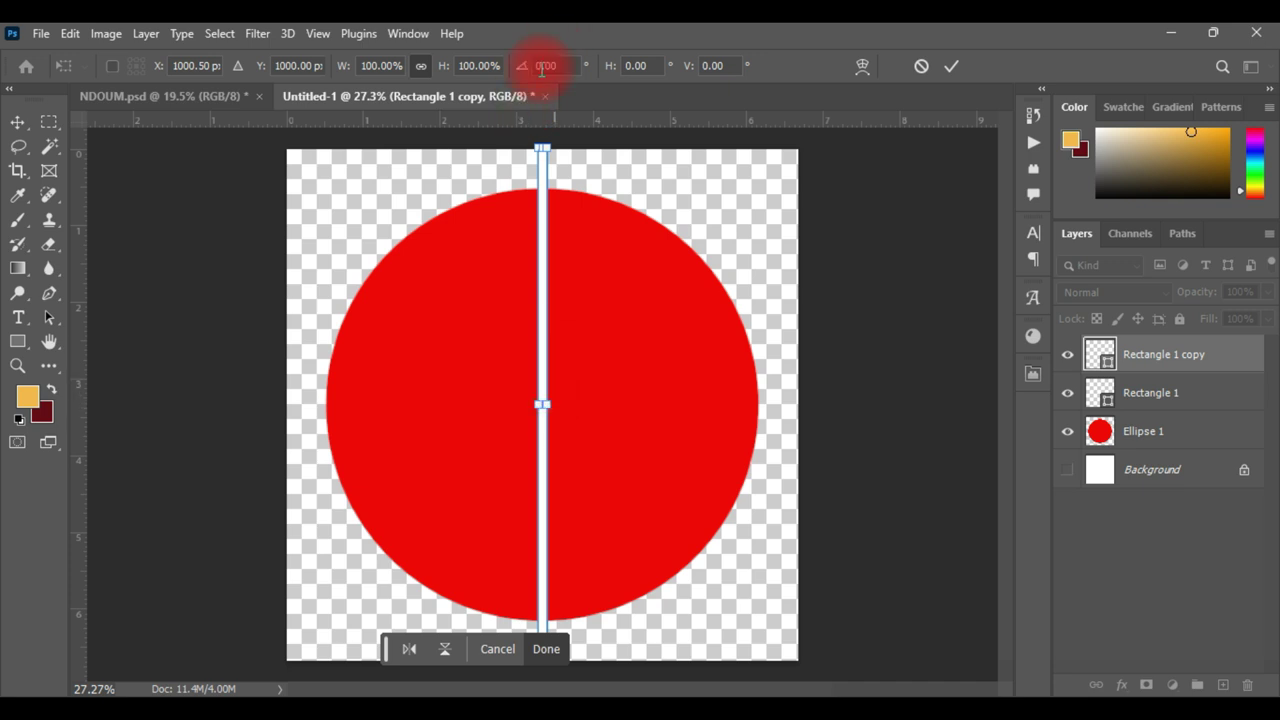
{"action": "mouse_move", "coordinate": [534, 65]}
{"action": "left_mouse_down"}
{"action": "mouse_move", "coordinate": [563, 66]}
{"action": "mouse_move", "coordinate": [520, 72]}
{"action": "left_mouse_up"}
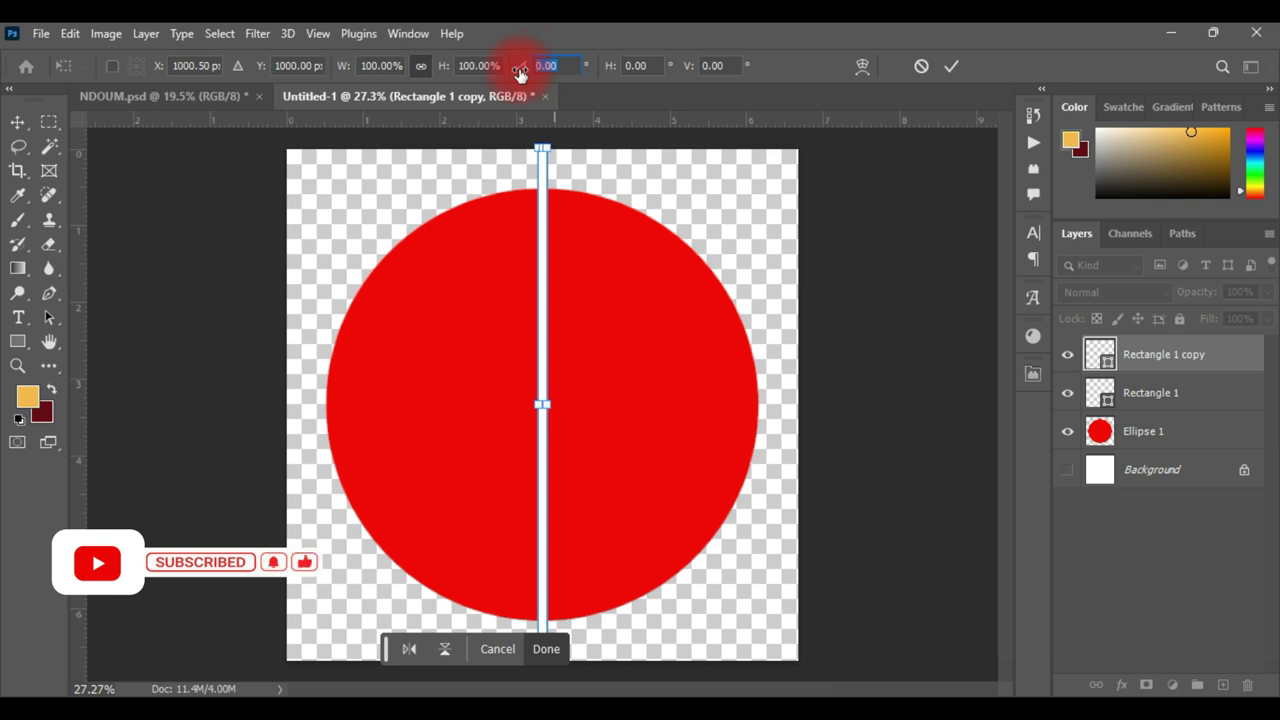
{"action": "type", "text": "45"}
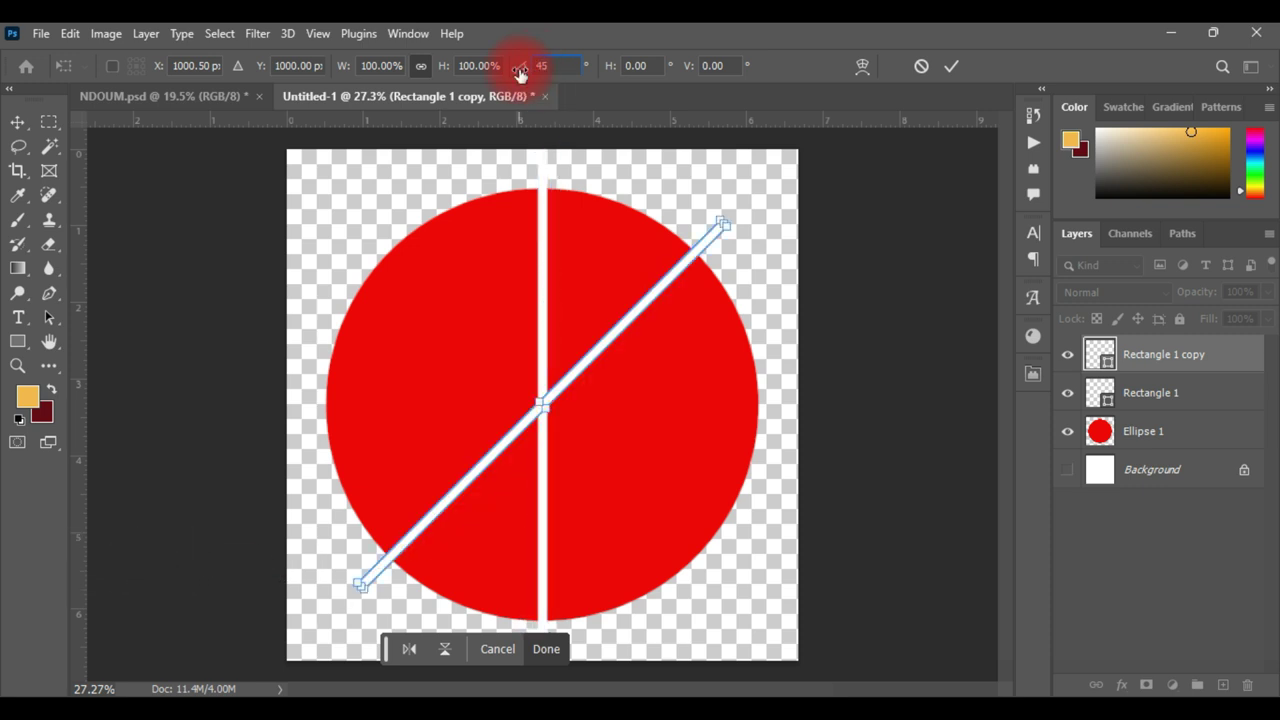
{"action": "left_click", "coordinate": [950, 67]}
{"action": "left_click", "coordinate": [851, 351]}
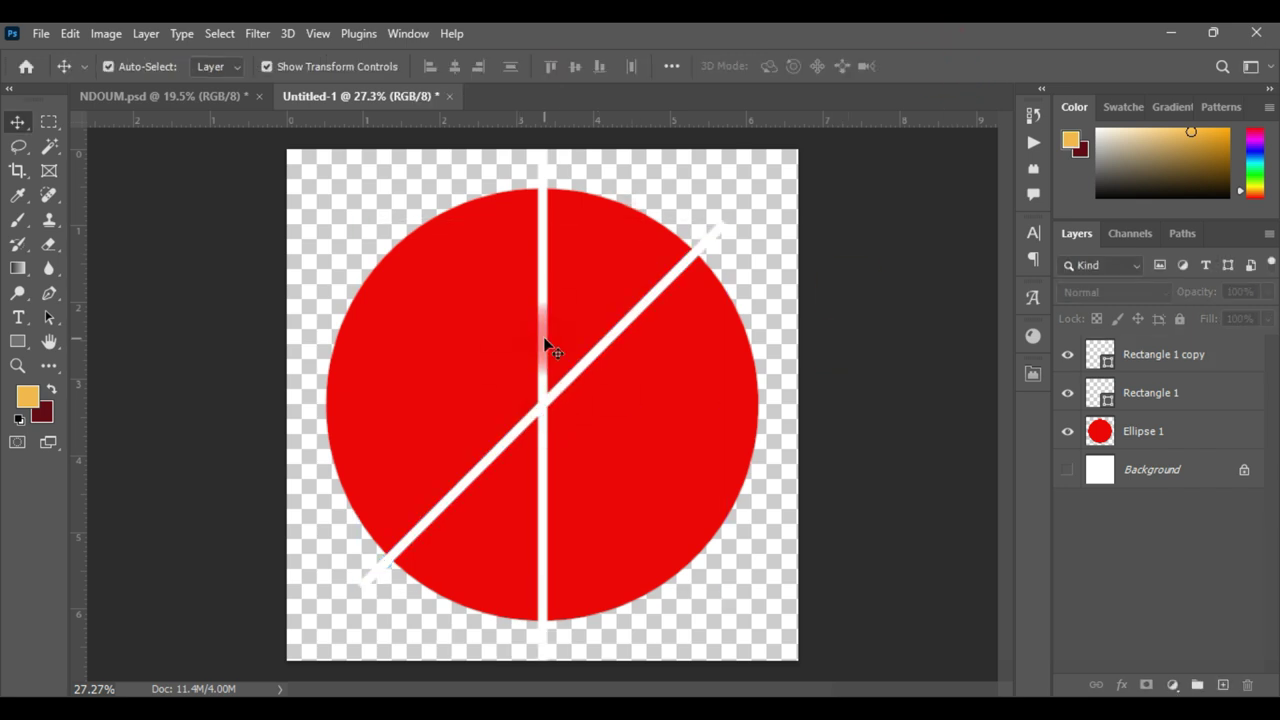
Step: Identify the vertical rectangle's layer by switching the visibility of Rectangle 1 off and on
{"action": "left_click", "coordinate": [1143, 371]}
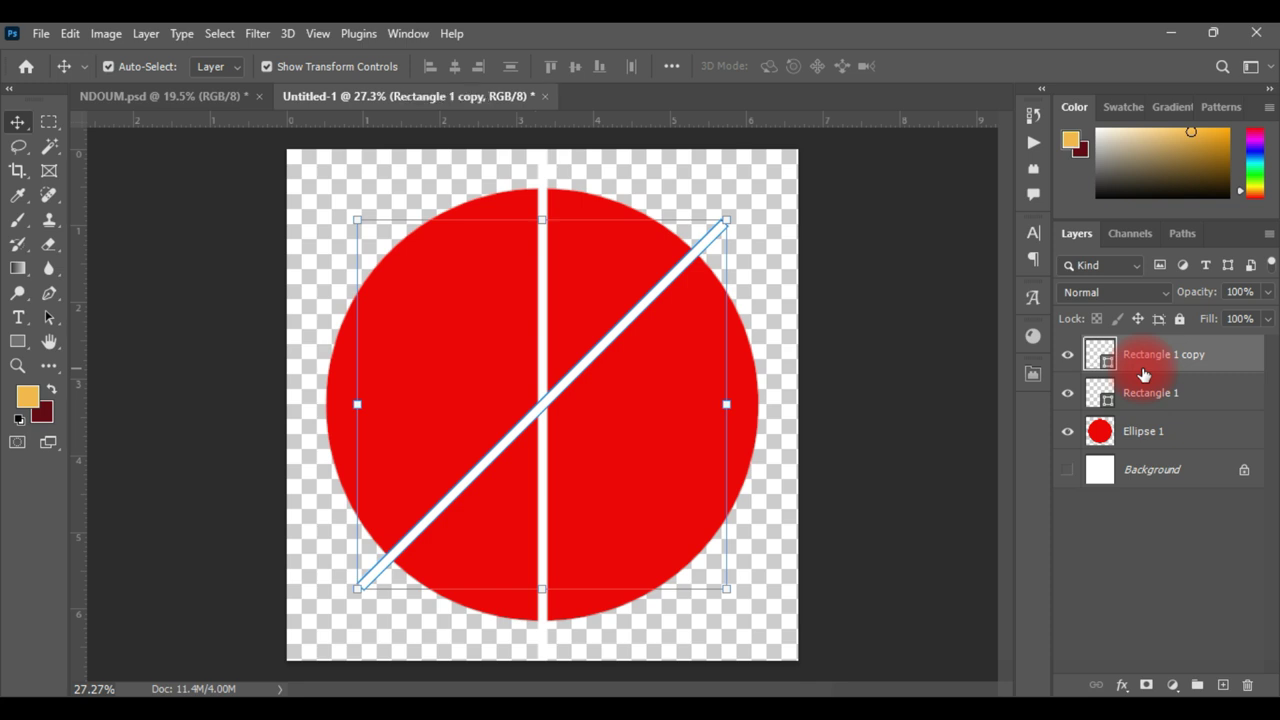
{"action": "left_click", "coordinate": [1128, 396]}
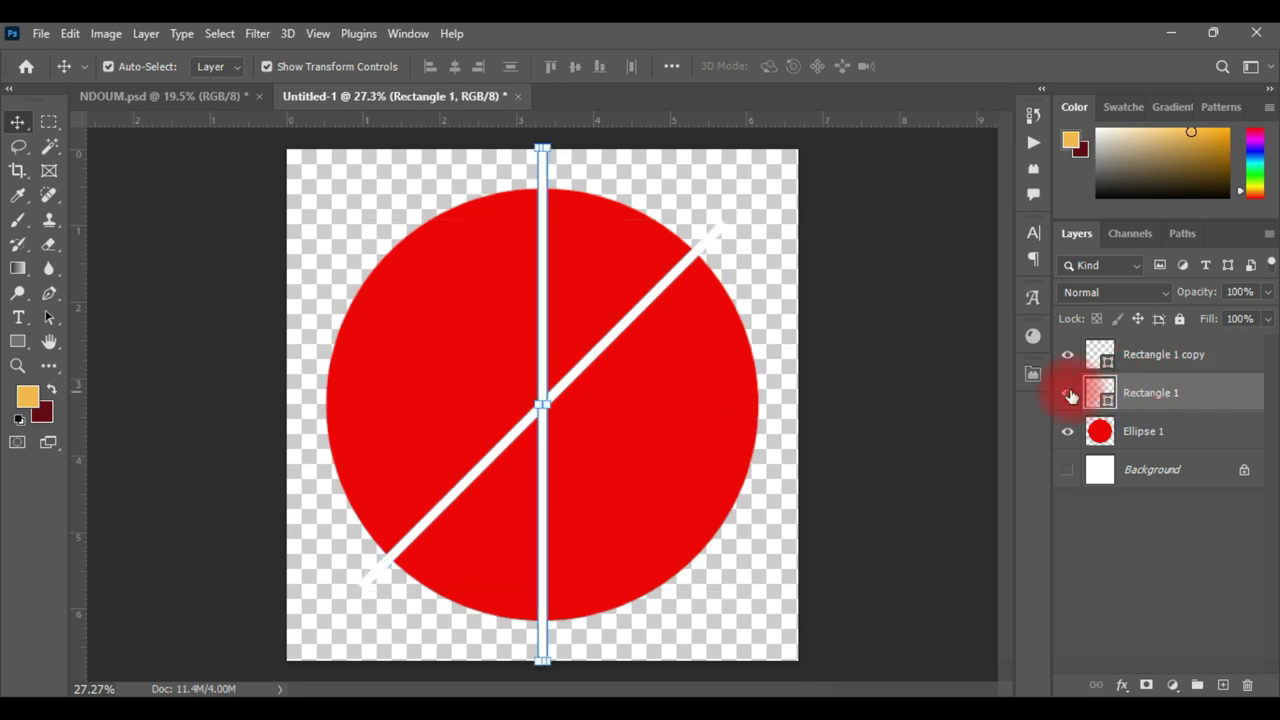
{"action": "left_click", "coordinate": [1068, 393]}
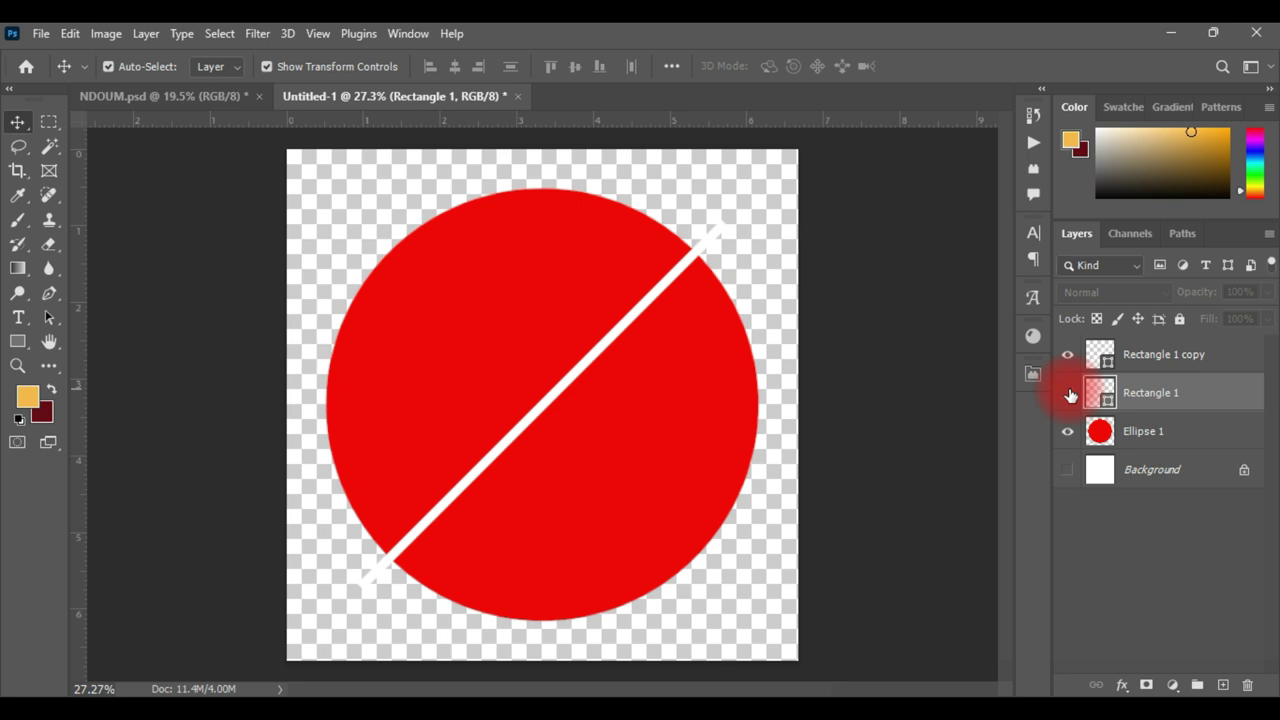
{"action": "left_click", "coordinate": [1068, 393]}
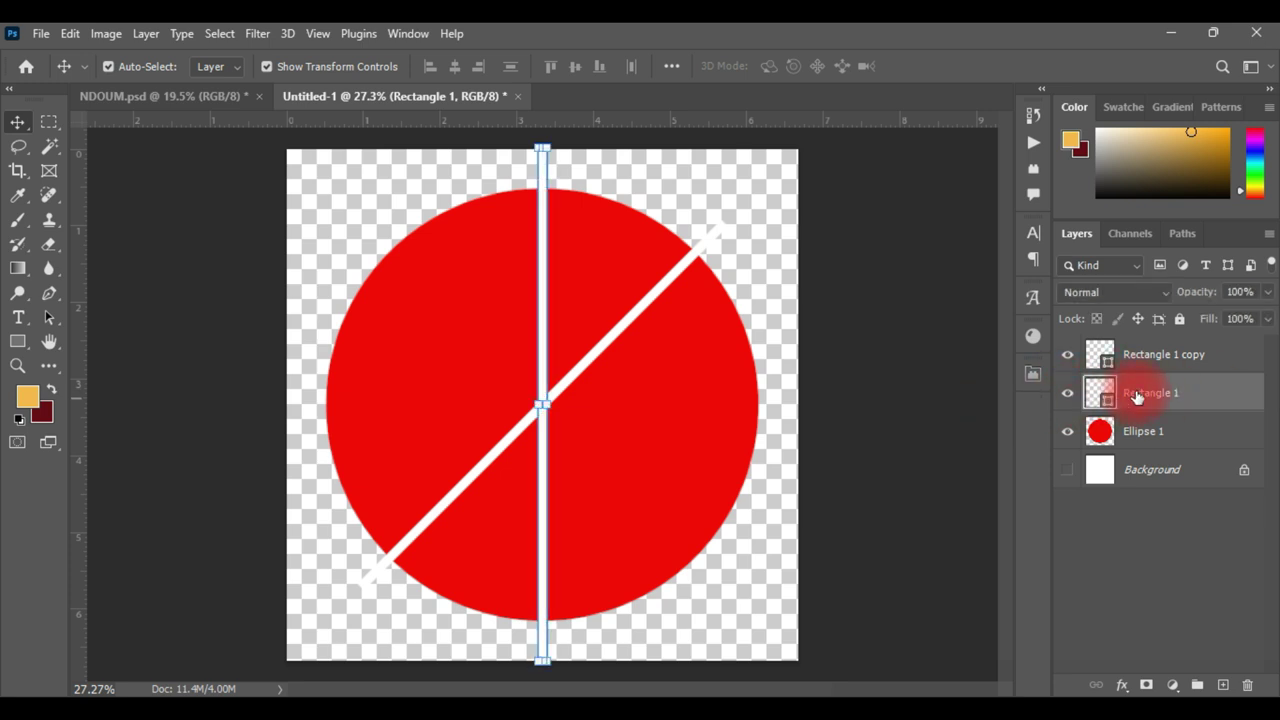
Step: Duplicate the original vertical rectangle again and rotate this copy -45° about the circle's centre
{"action": "key", "text": "ctrl+j"}
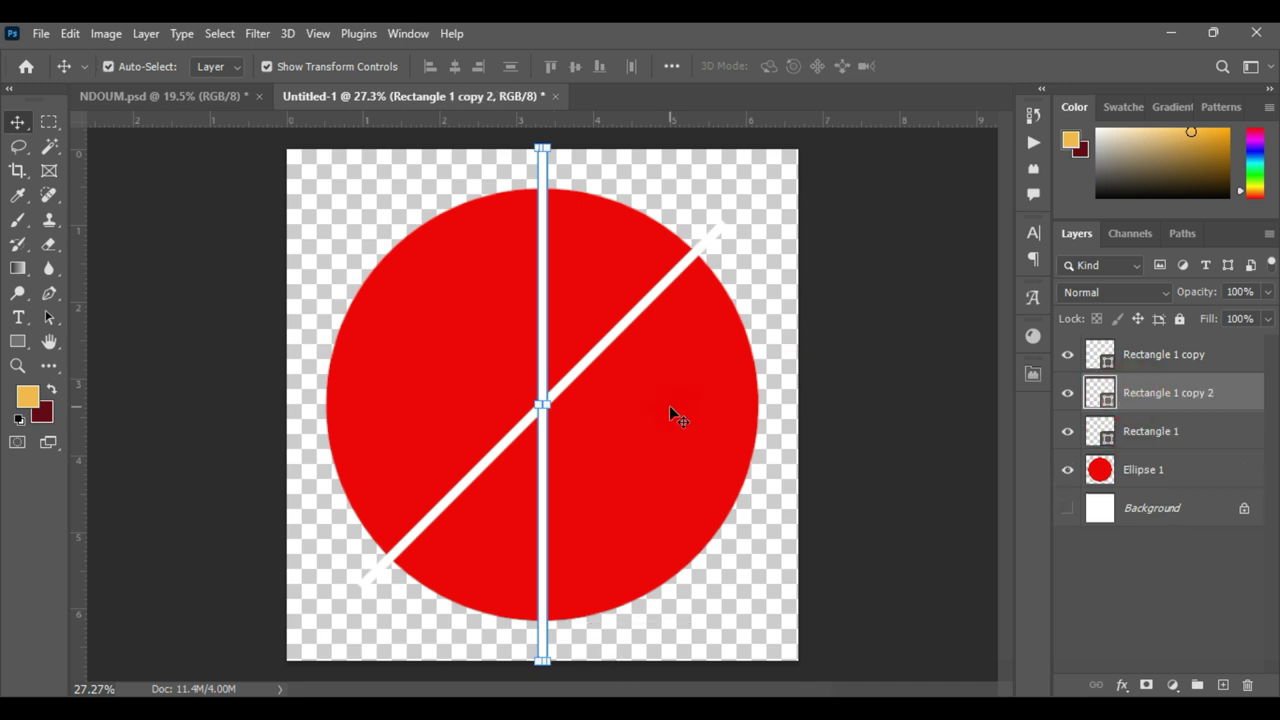
{"action": "key", "text": "ctrl+t"}
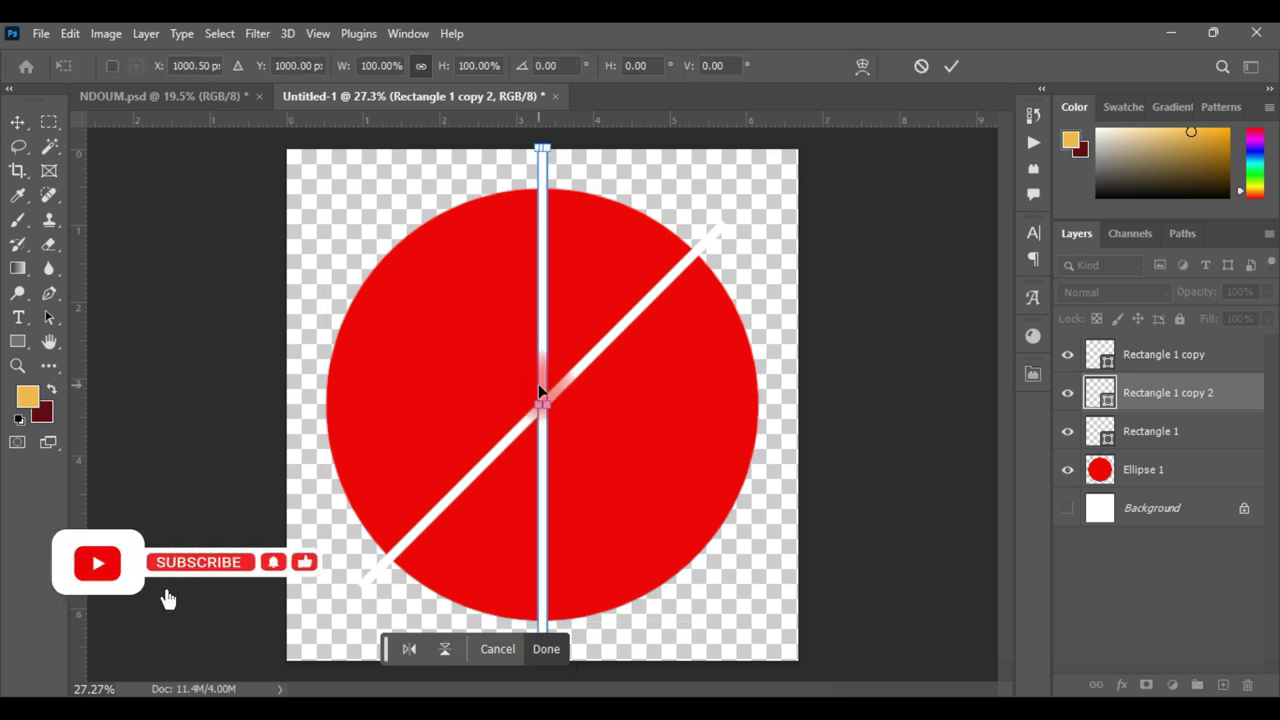
{"action": "left_click", "coordinate": [537, 66]}
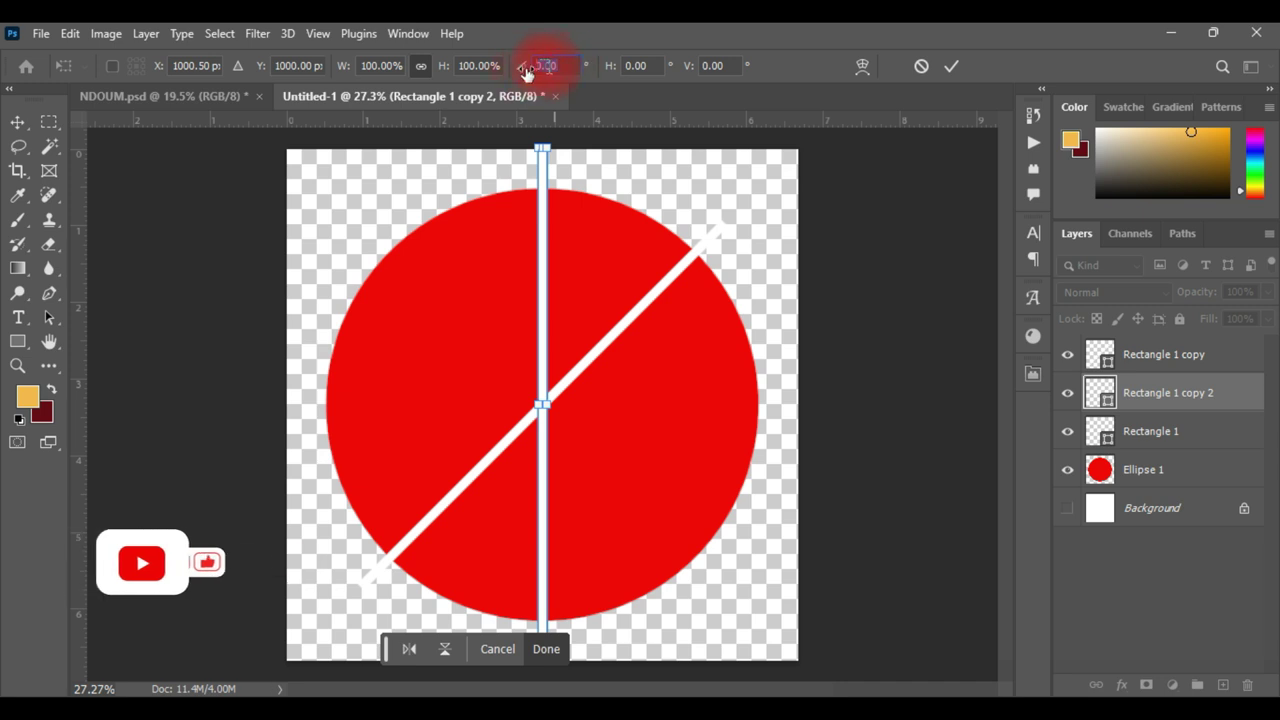
{"action": "key", "text": "BackSpace"}
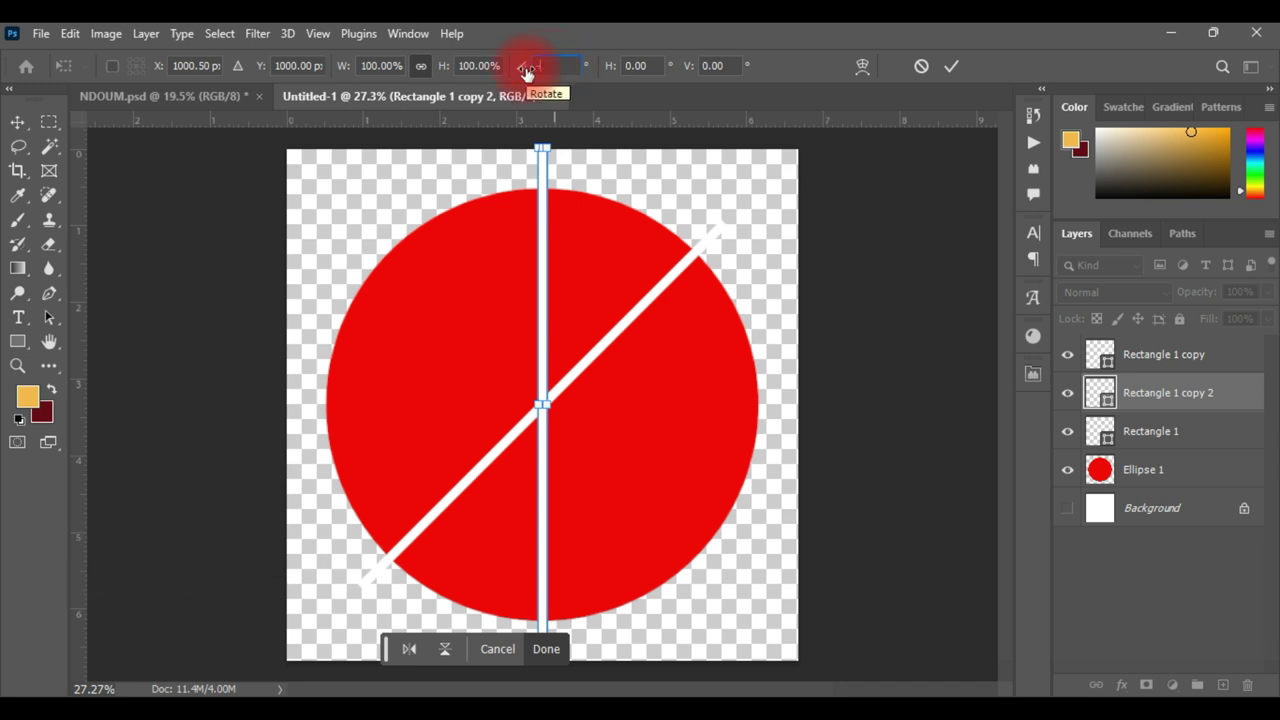
{"action": "type", "text": "-45"}
{"action": "key", "text": "Return"}
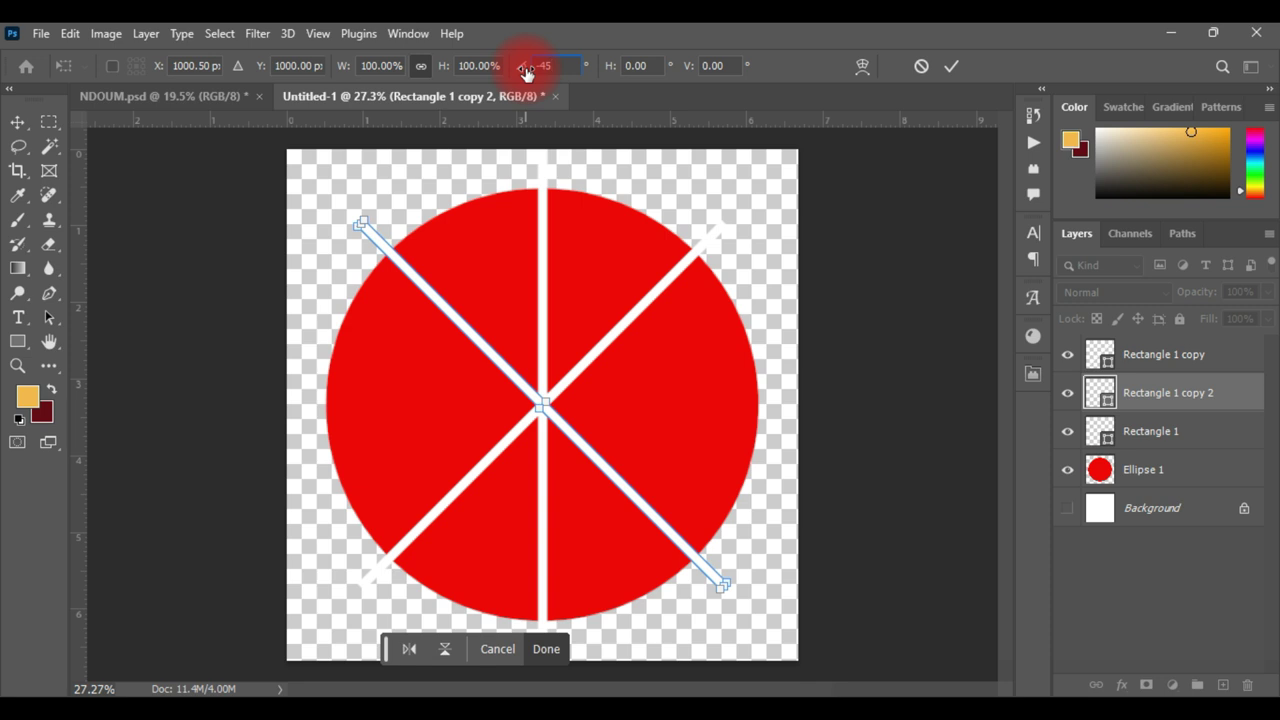
{"action": "left_click", "coordinate": [952, 67]}
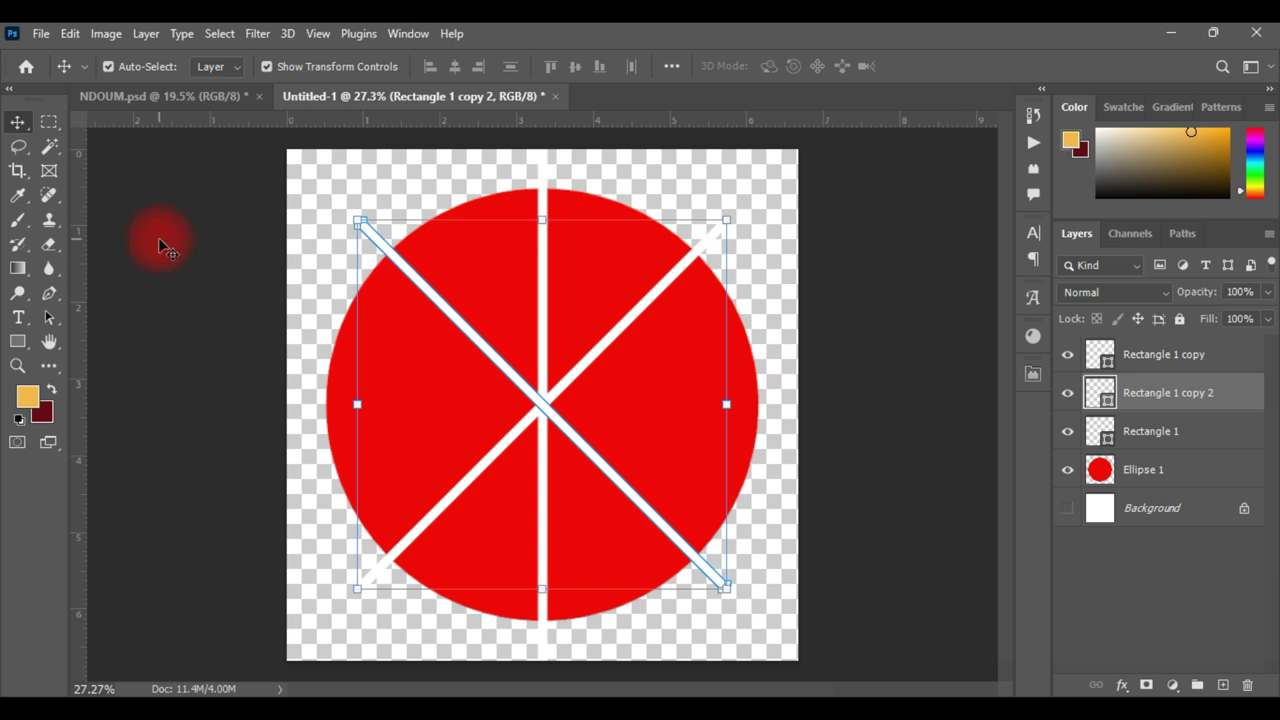
{"action": "left_click", "coordinate": [892, 377]}
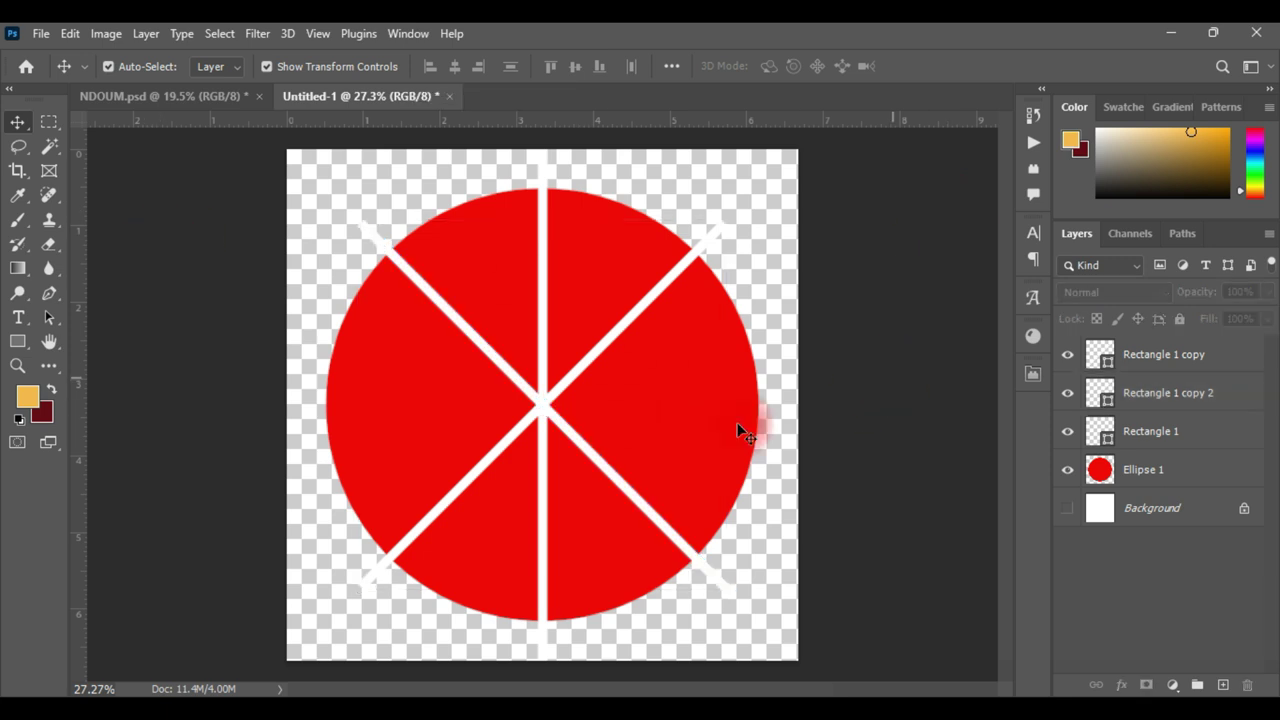
Step: Duplicate the original vertical rectangle once more and rotate this copy 90° to make a horizontal bar
{"action": "left_click", "coordinate": [548, 257]}
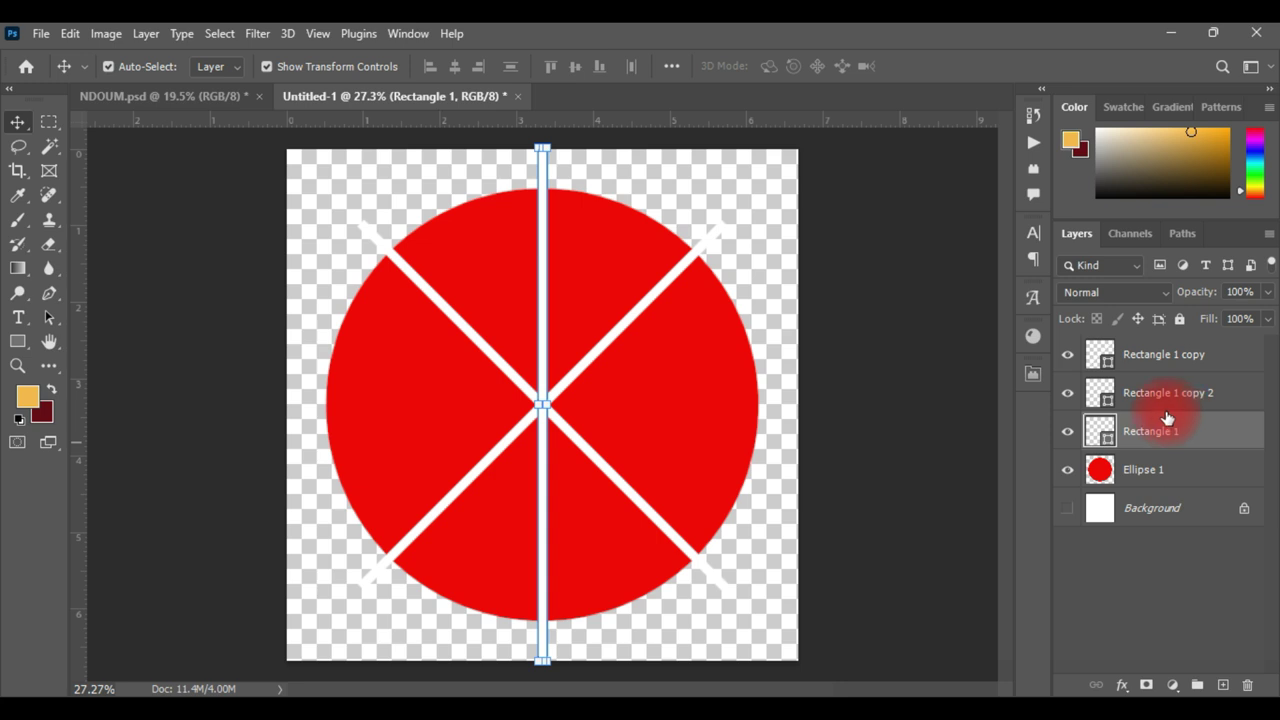
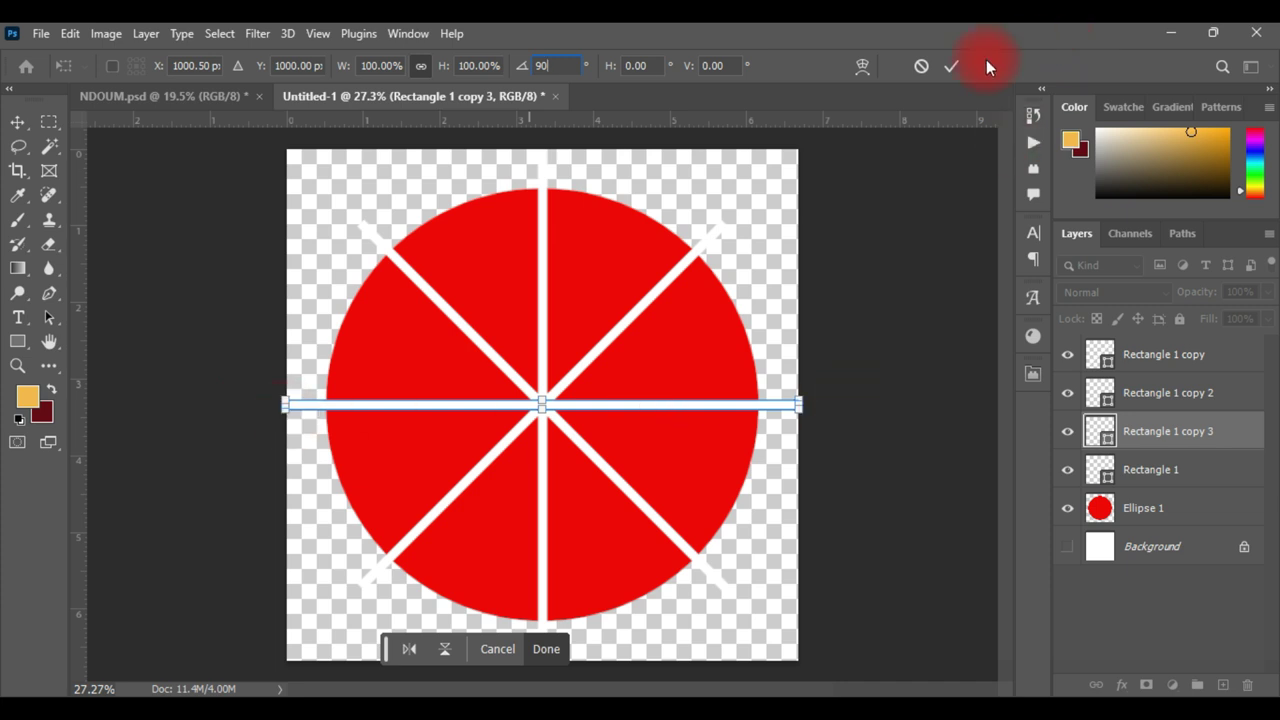
{"action": "left_click", "coordinate": [949, 69]}
{"action": "scroll", "coordinate": [521, 431], "scroll_direction": "up", "scroll_amount": 2}
{"action": "scroll", "coordinate": [523, 425], "scroll_direction": "down", "scroll_amount": 3}
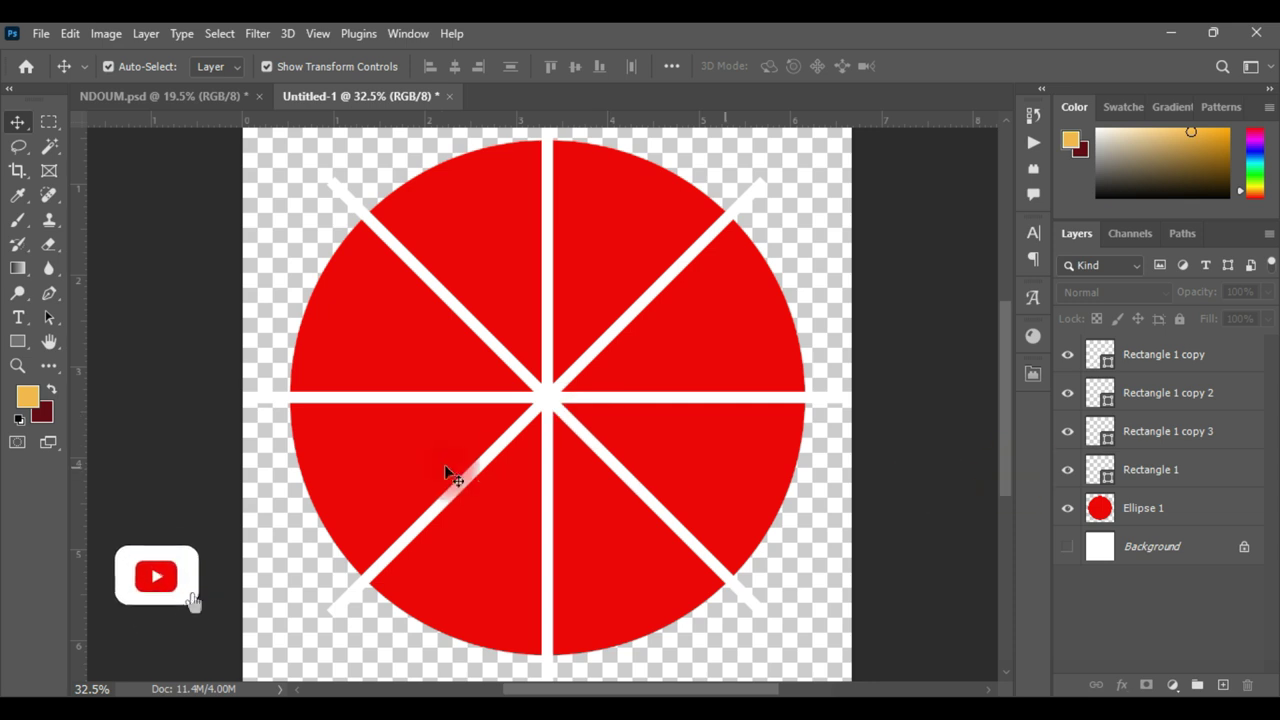
{"action": "scroll", "coordinate": [427, 450], "scroll_direction": "down", "scroll_amount": 2}
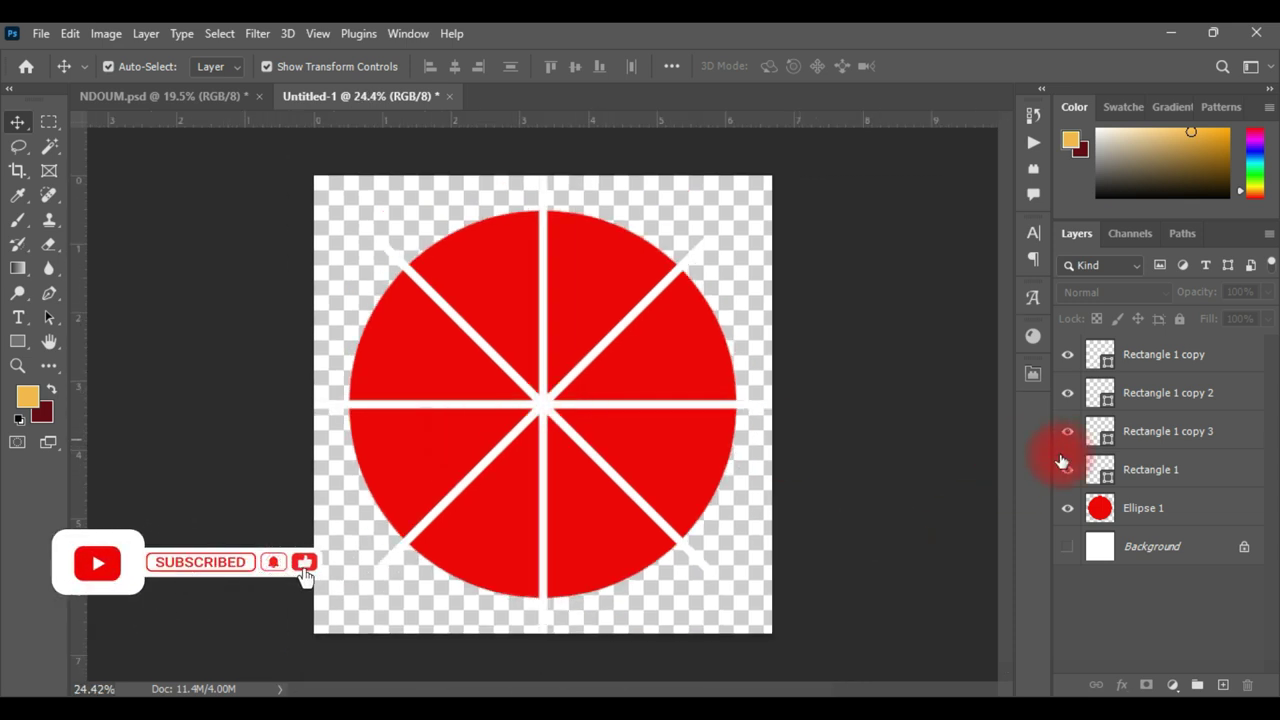
Step: Combine all four white rectangle layers, from Rectangle 1 to Rectangle 1 copy, into one smart object
{"action": "left_click", "coordinate": [1160, 469]}
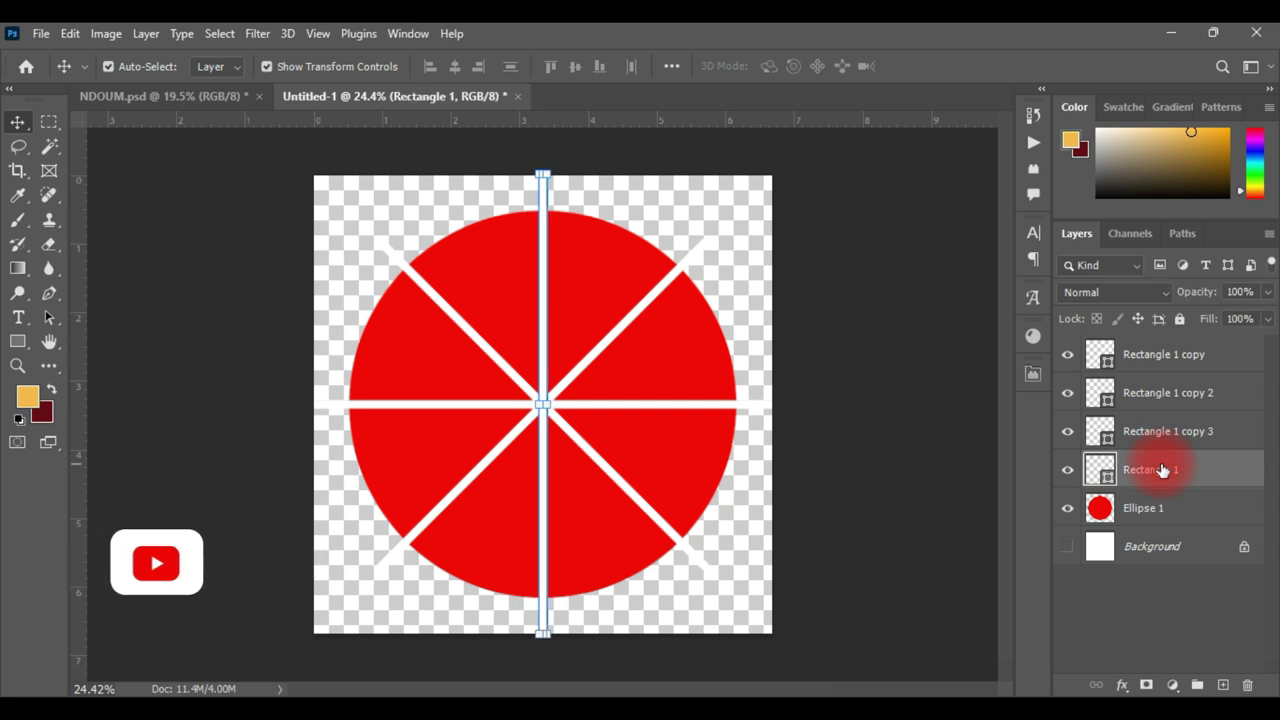
{"action": "left_click", "coordinate": [1157, 357], "text": "shift"}
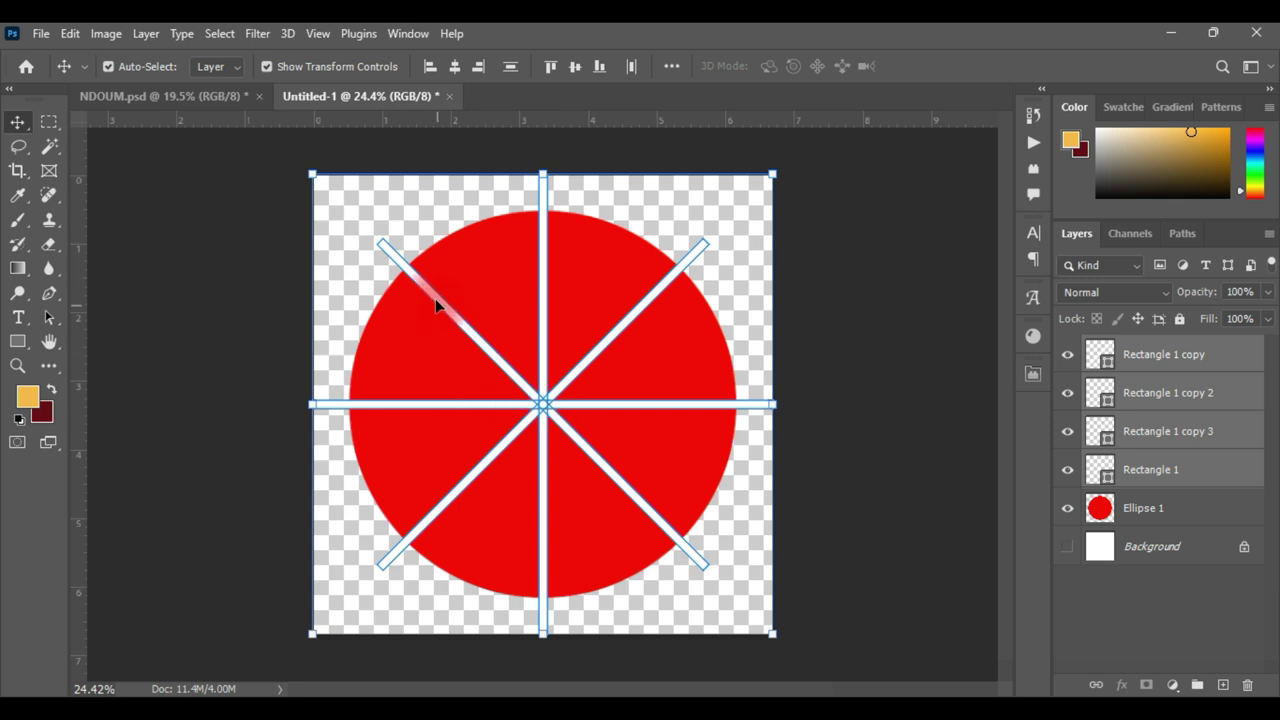
{"action": "right_click", "coordinate": [1198, 360]}
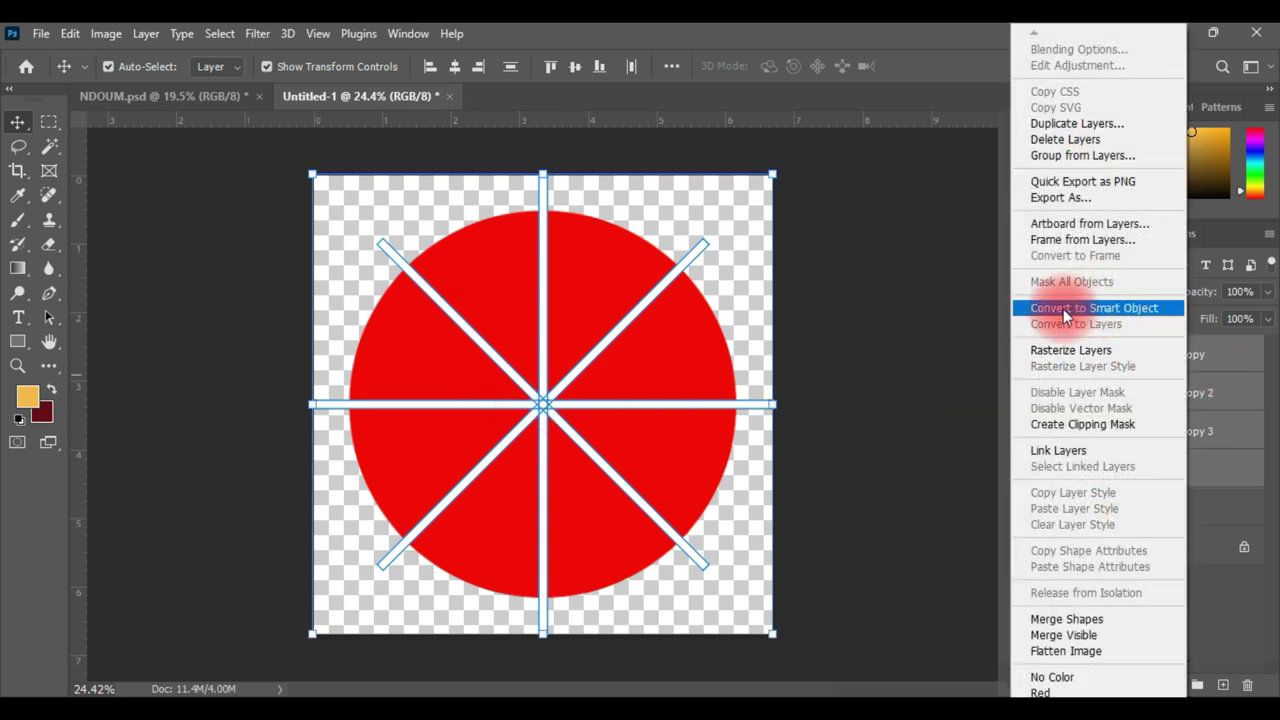
{"action": "left_click", "coordinate": [1063, 310]}
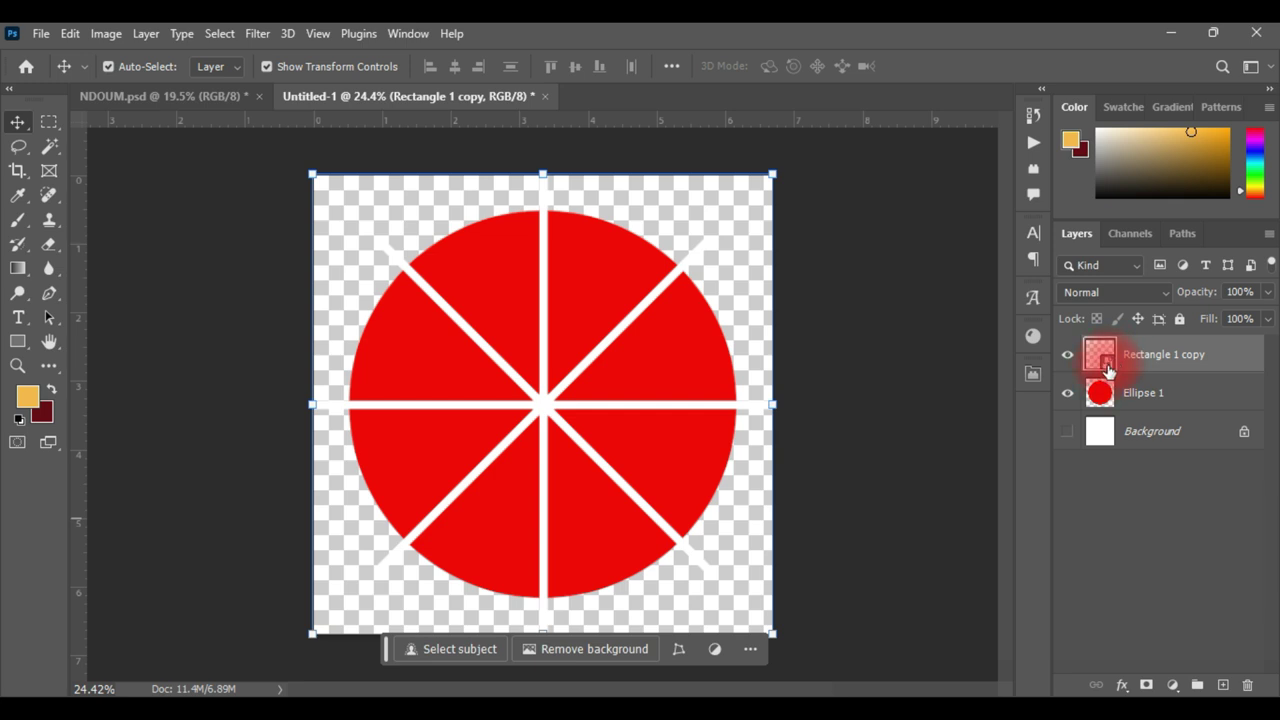
Step: Load the outline of the combined bars' smart object as a selection and inspect it where the bars cross
{"action": "mouse_move", "coordinate": [1108, 366]}
{"action": "left_mouse_down"}
{"action": "mouse_move", "coordinate": [1100, 391]}
{"action": "mouse_move", "coordinate": [1110, 370]}
{"action": "left_mouse_up"}
{"action": "left_click", "coordinate": [1108, 366], "text": "ctrl"}
{"action": "left_click", "coordinate": [378, 243]}
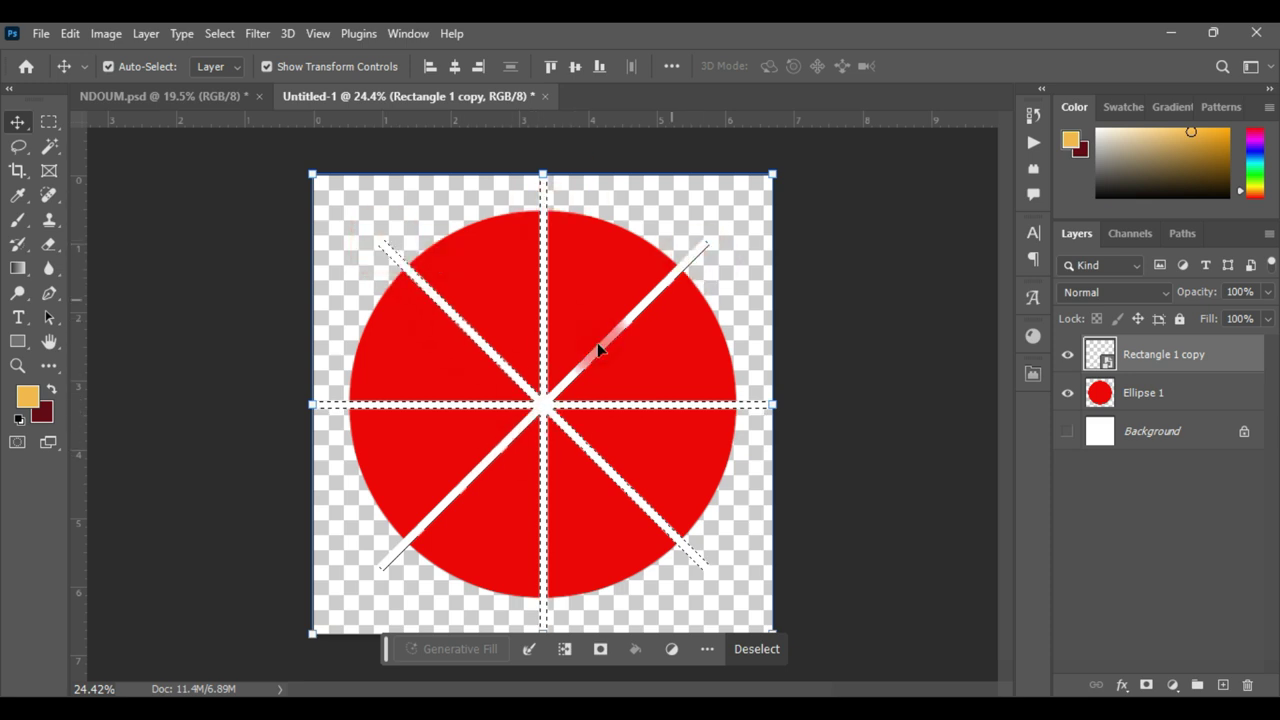
{"action": "scroll", "coordinate": [598, 348], "scroll_direction": "up", "scroll_amount": 6}
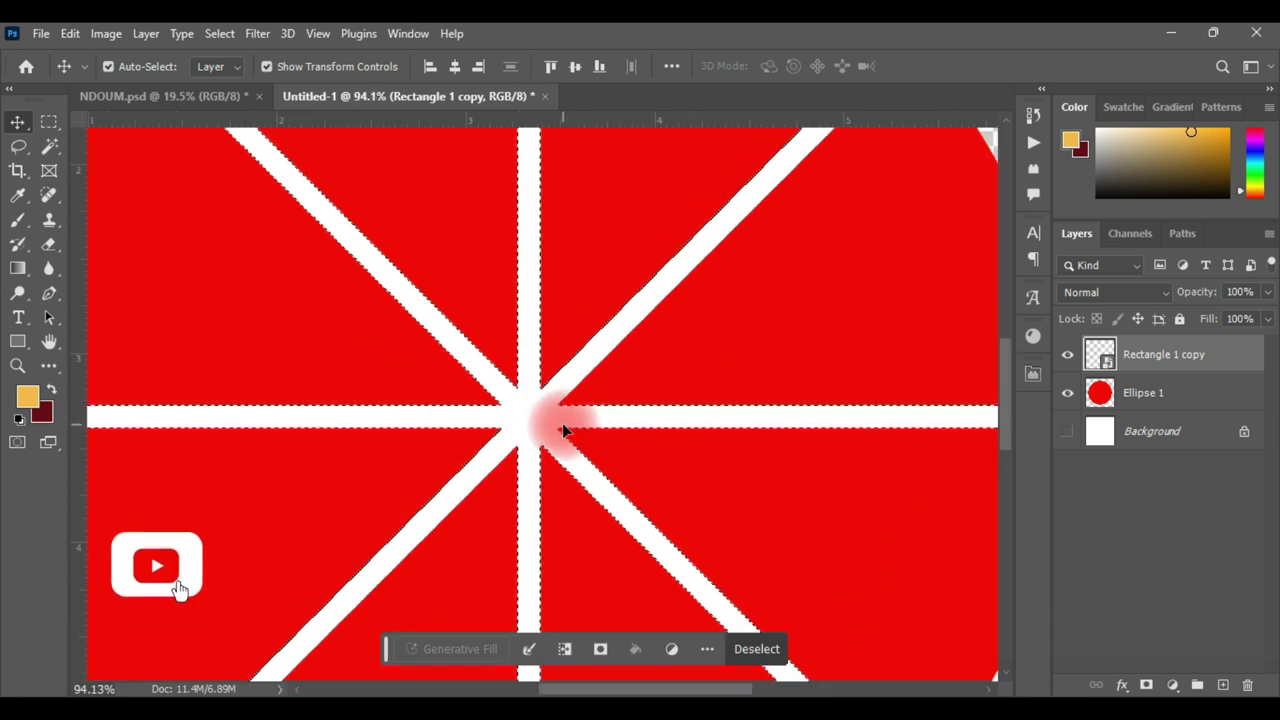
{"action": "scroll", "coordinate": [562, 423], "scroll_direction": "down", "scroll_amount": 6}
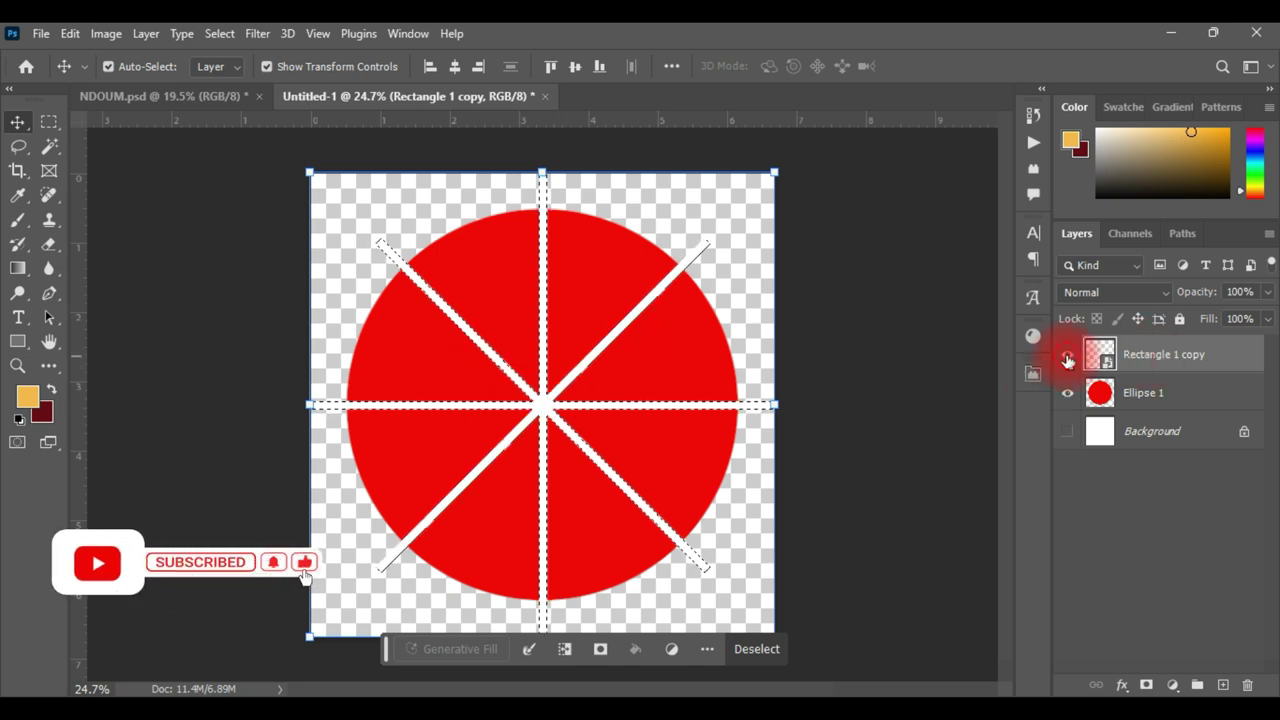
Step: Hide the combined bars' layer while keeping its outline selected over the red circle
{"action": "left_click", "coordinate": [1068, 358]}
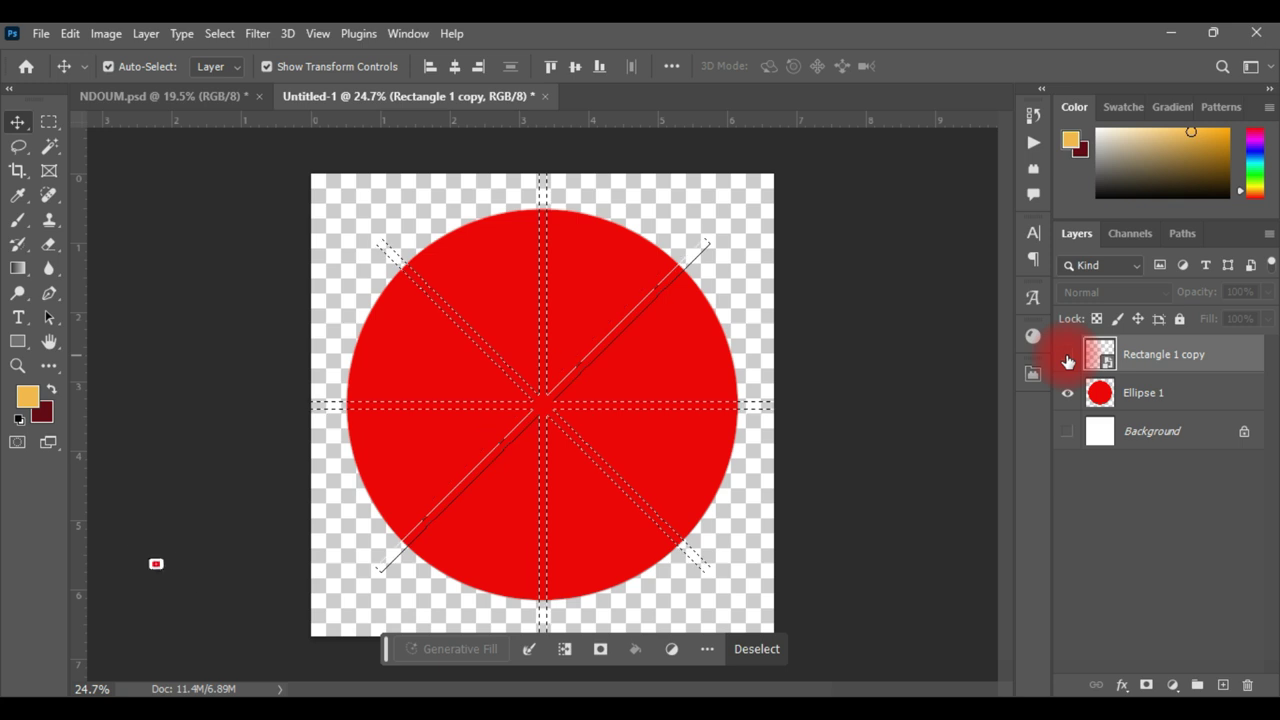
{"action": "scroll", "coordinate": [566, 387], "scroll_direction": "up", "scroll_amount": 6}
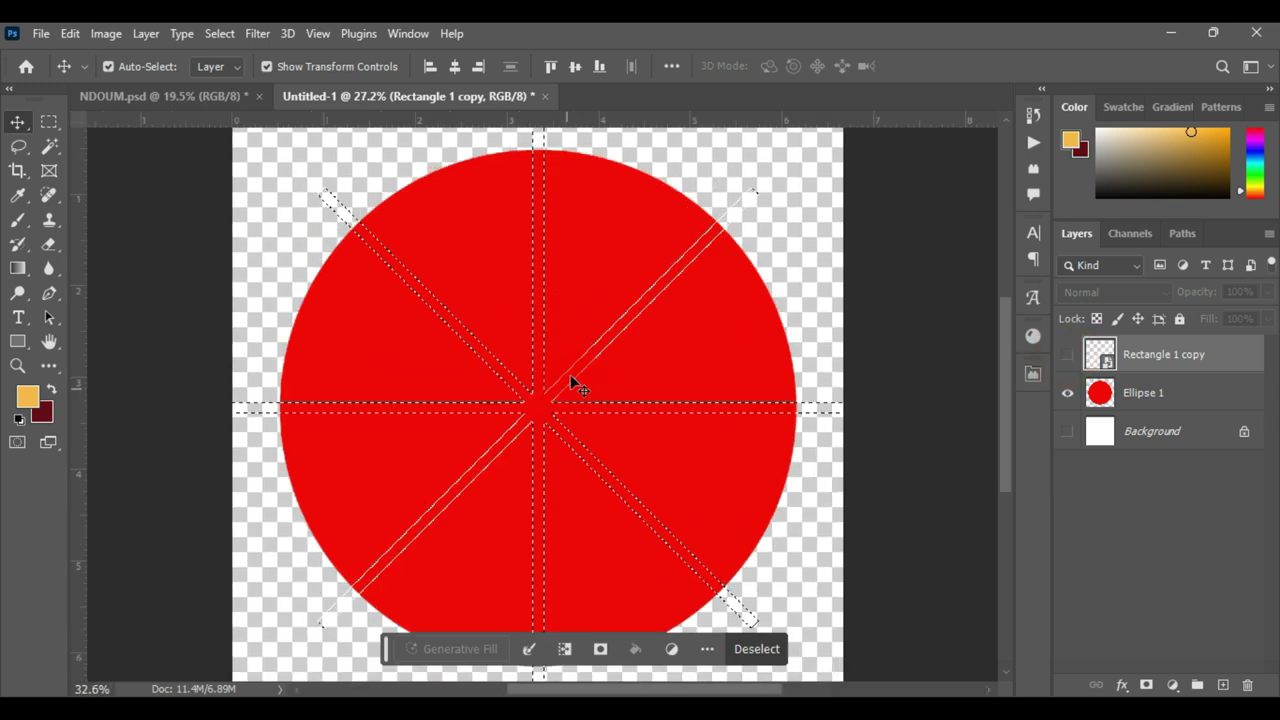
{"action": "scroll", "coordinate": [430, 440], "scroll_direction": "down", "scroll_amount": 6}
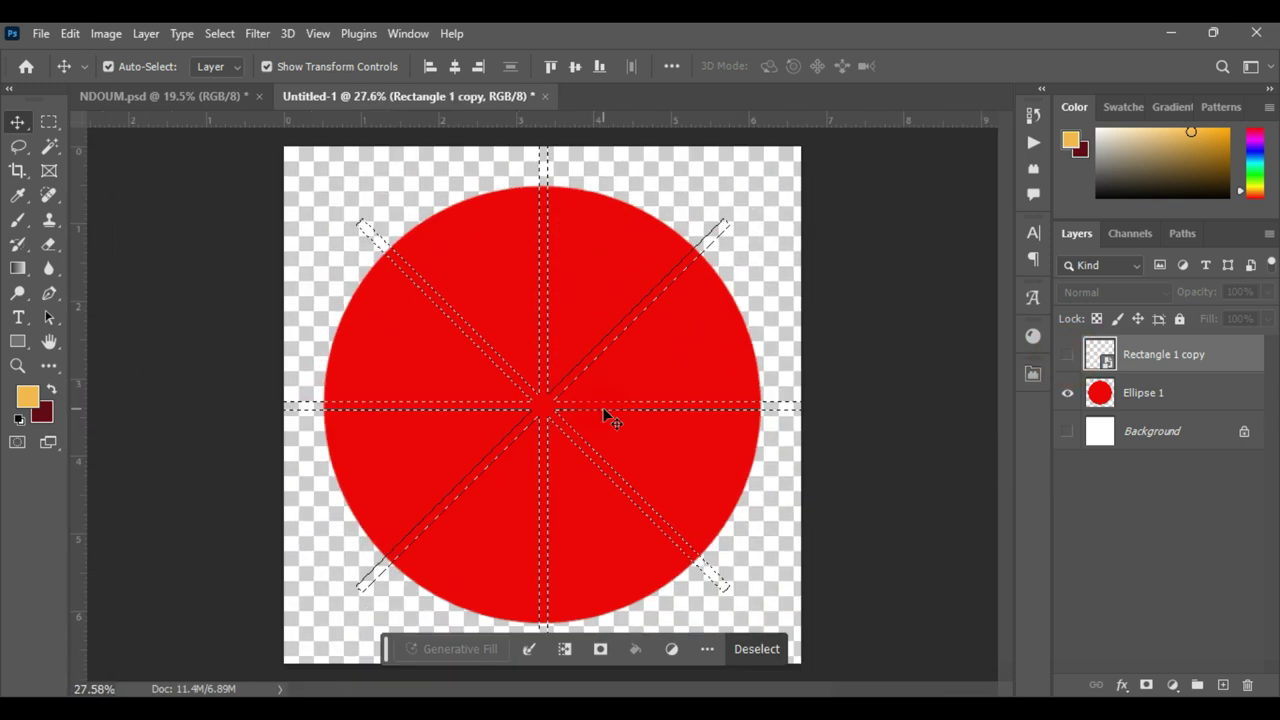
Step: Delete the bar-shaped selection from the Ellipse 1 layer to split the circle into eight segments, and clear the selection
{"action": "left_click", "coordinate": [1140, 400]}
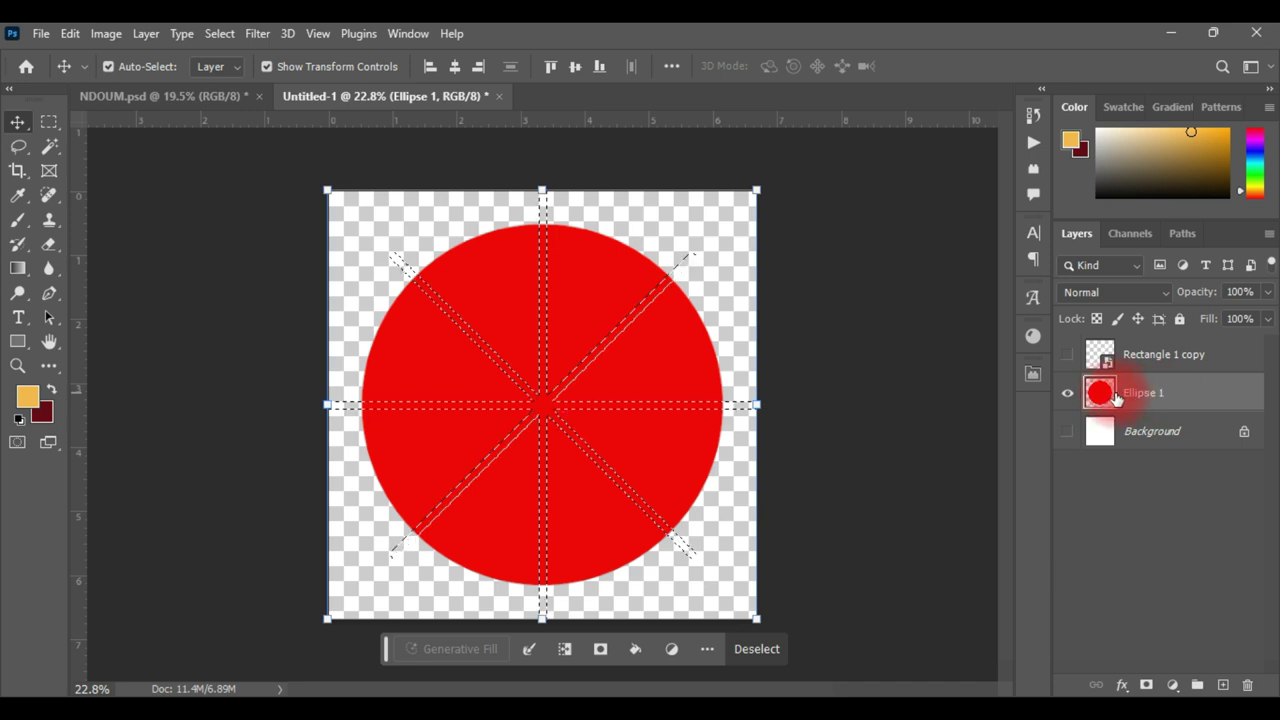
{"action": "left_click", "coordinate": [1068, 400]}
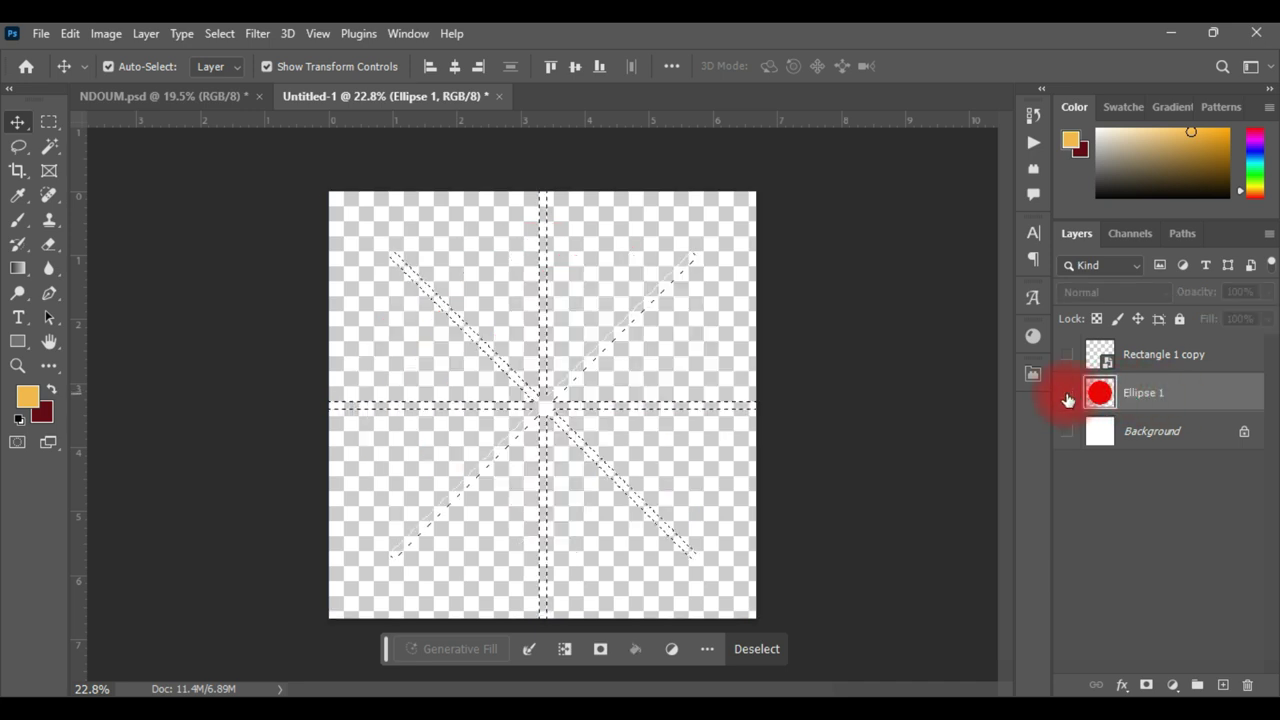
{"action": "left_click", "coordinate": [1068, 400]}
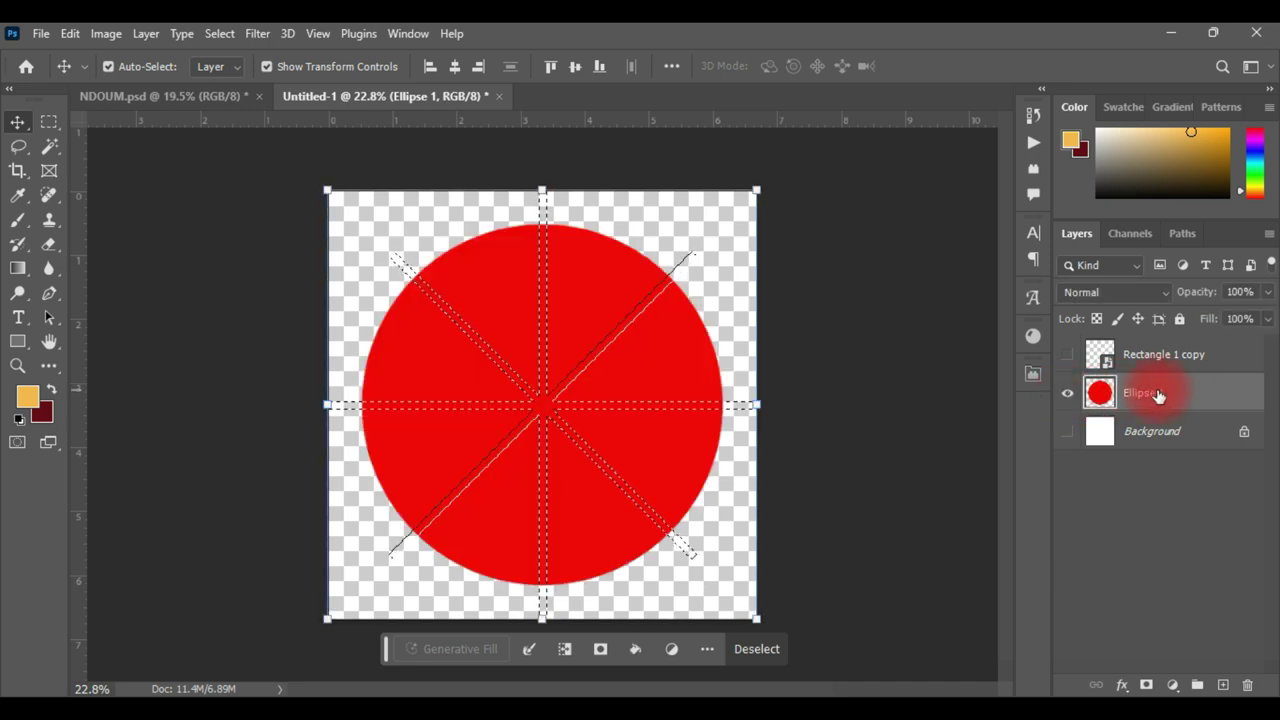
{"action": "key", "text": "Delete"}
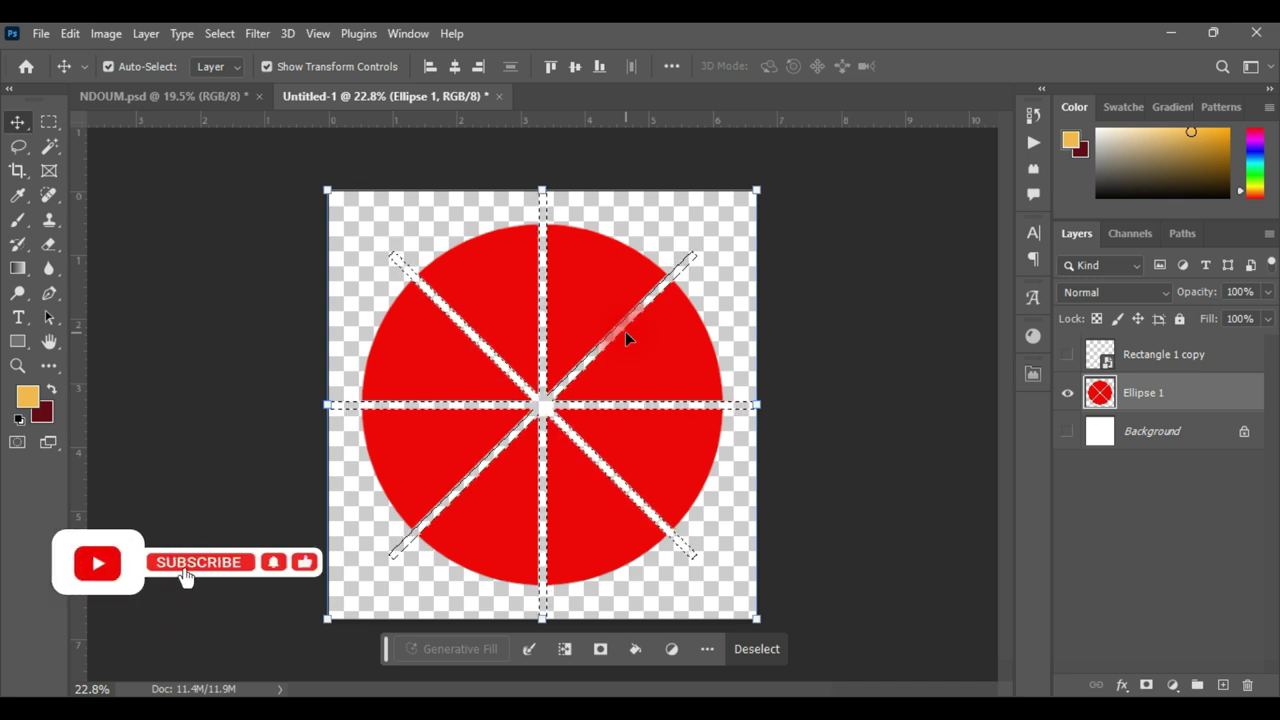
{"action": "key", "text": "ctrl+d"}
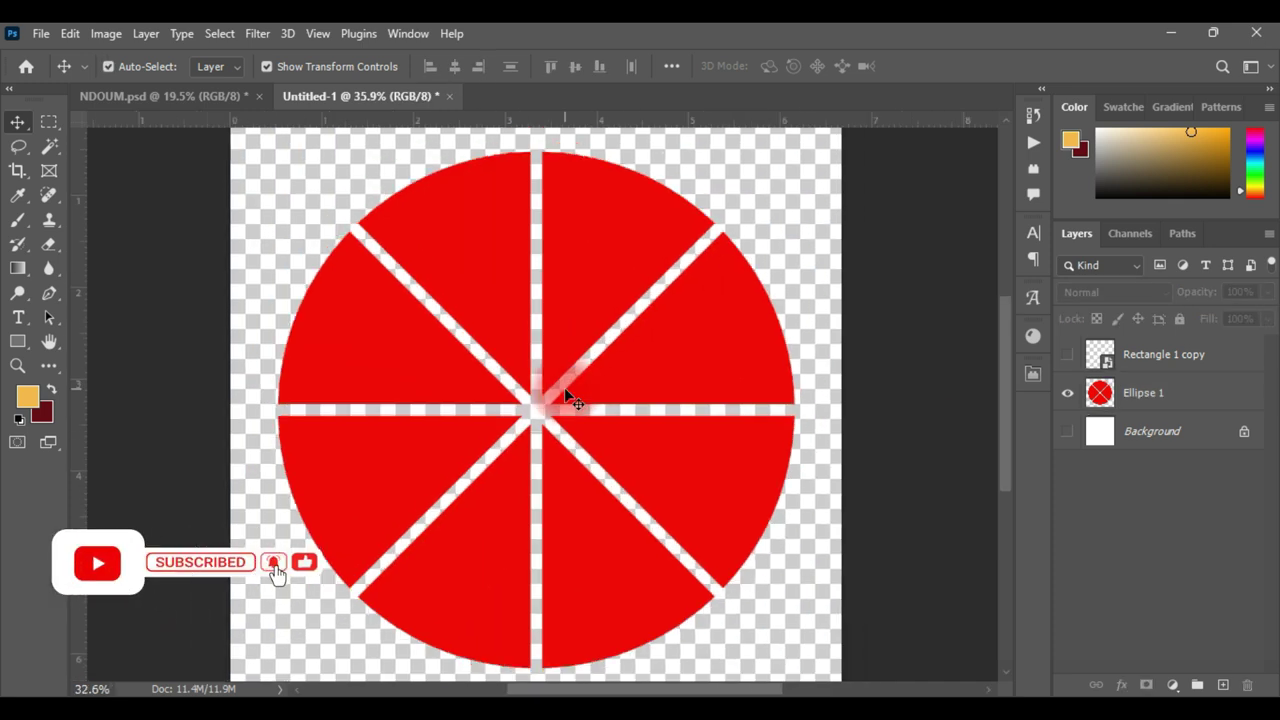
{"action": "scroll", "coordinate": [571, 397], "scroll_direction": "down", "scroll_amount": 2}
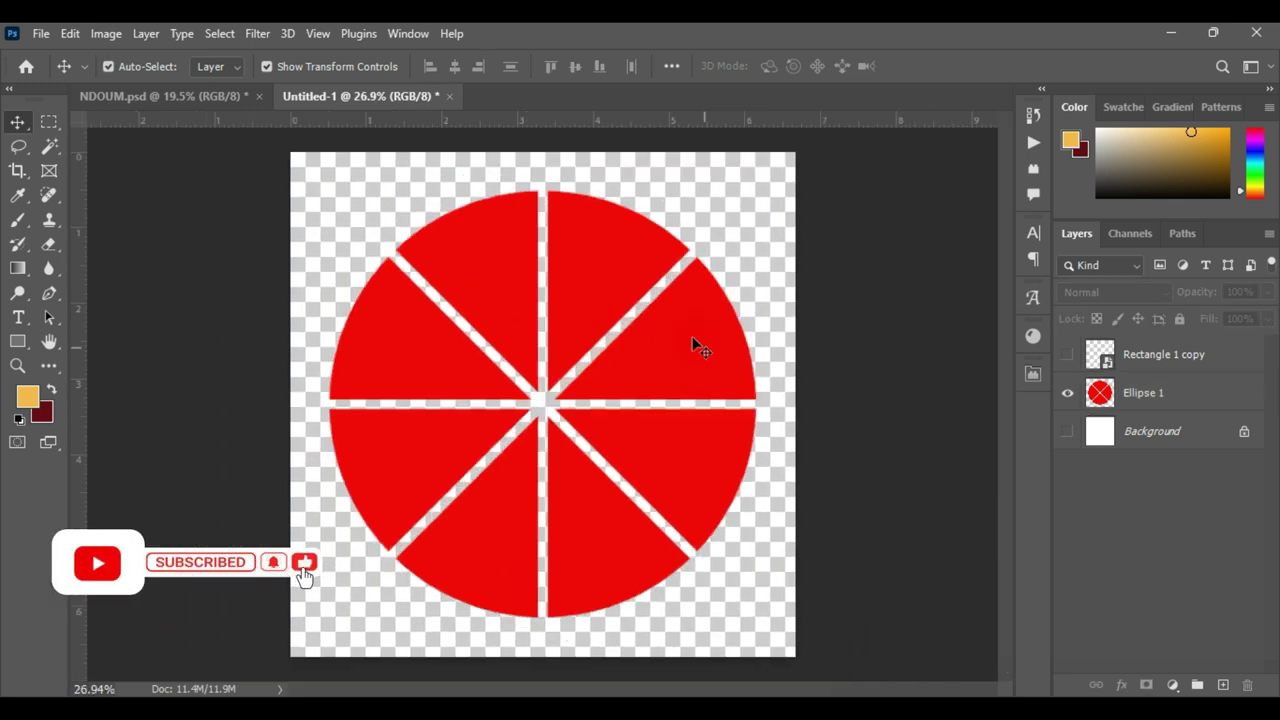
Step: Delete the hidden layer of combined bars, Rectangle 1 copy
{"action": "left_click", "coordinate": [1185, 362]}
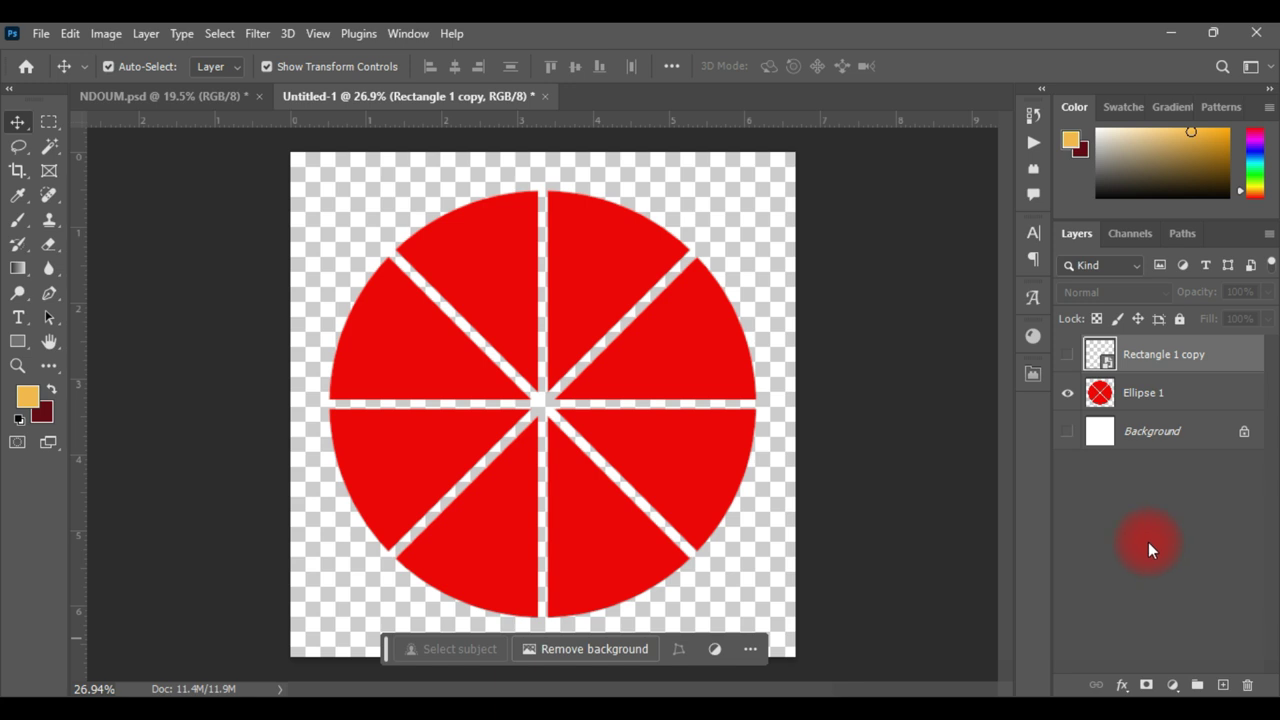
{"action": "key", "text": "Delete"}
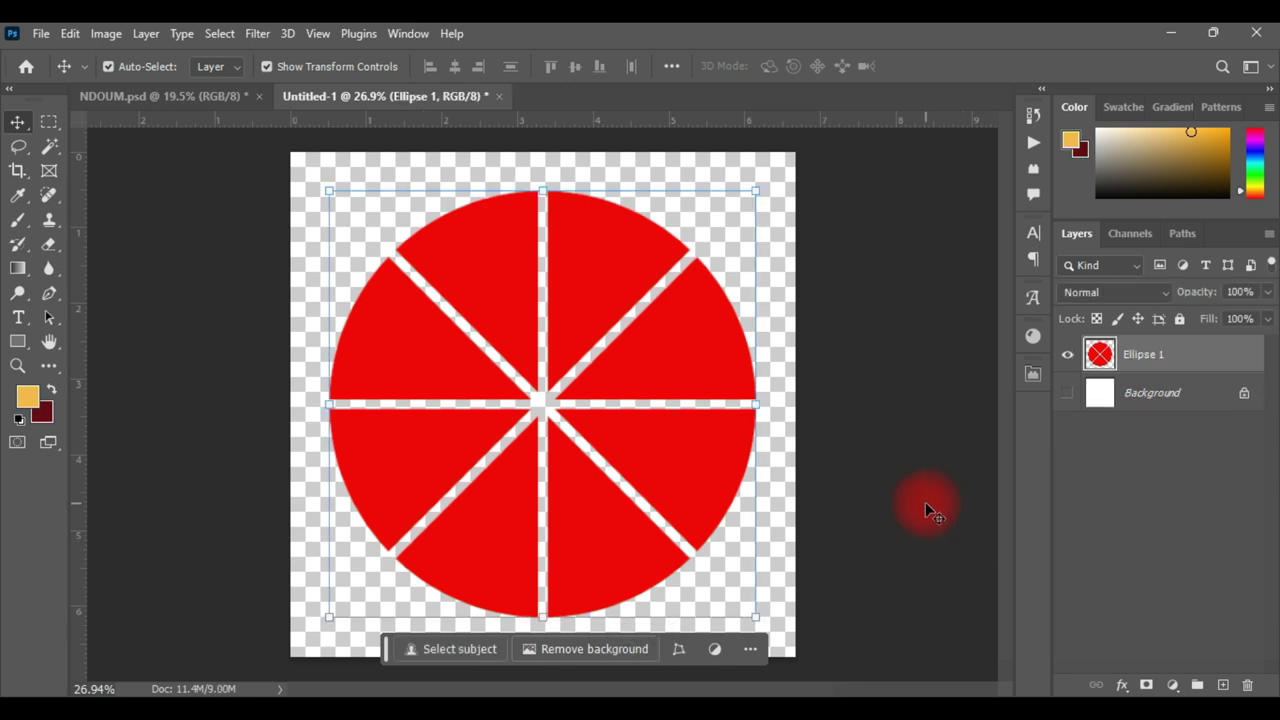
{"action": "key", "text": "ctrl+0"}
Step: Move the whole segmented circle sideways as a test, undo the move and deselect the layer
{"action": "left_click_drag", "start_coordinate": [786, 406], "coordinate": [694, 418]}
{"action": "key", "text": "ctrl+z"}
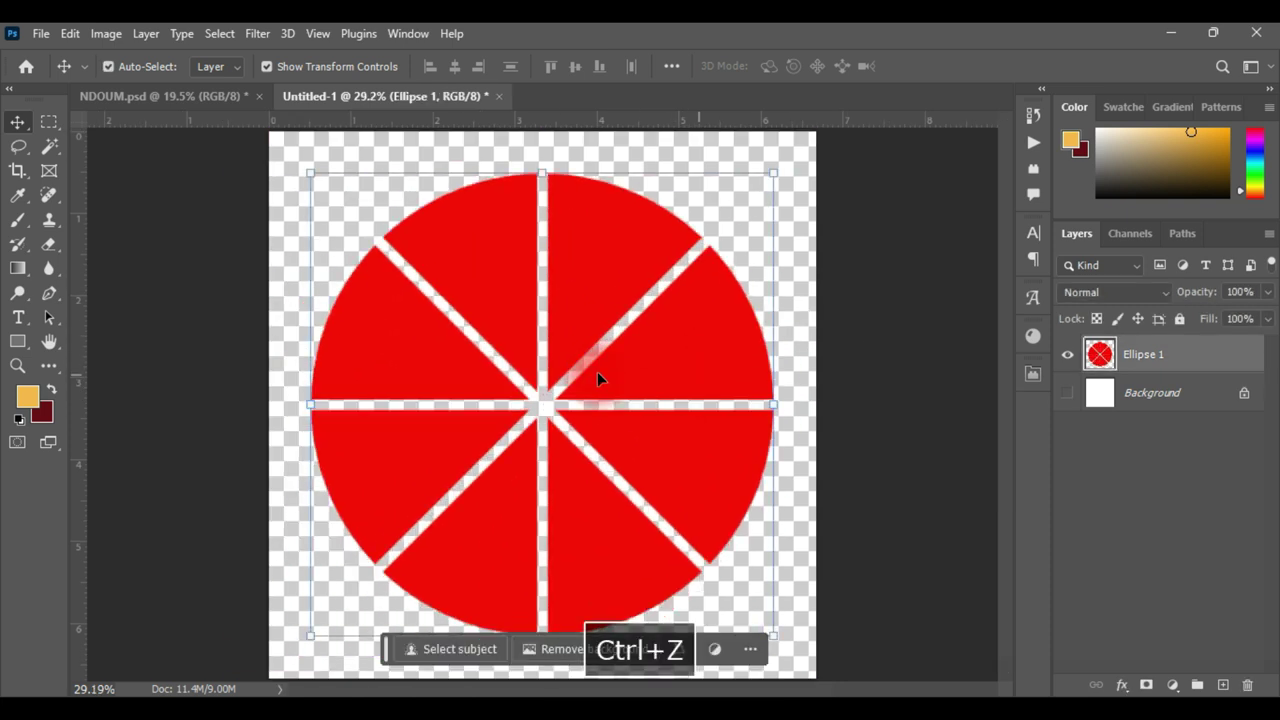
{"action": "left_click", "coordinate": [904, 408]}
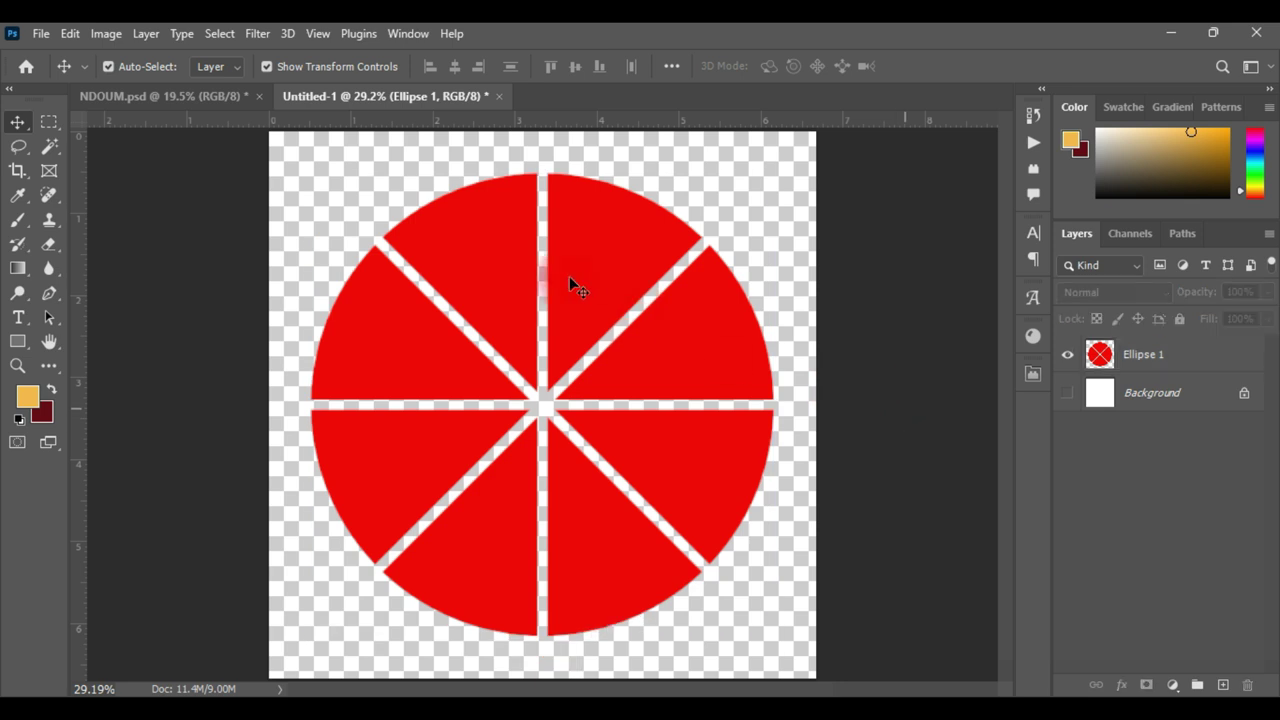
{"action": "scroll", "coordinate": [569, 276], "scroll_direction": "up", "scroll_amount": 1}
{"action": "key", "text": "ctrl+0"}
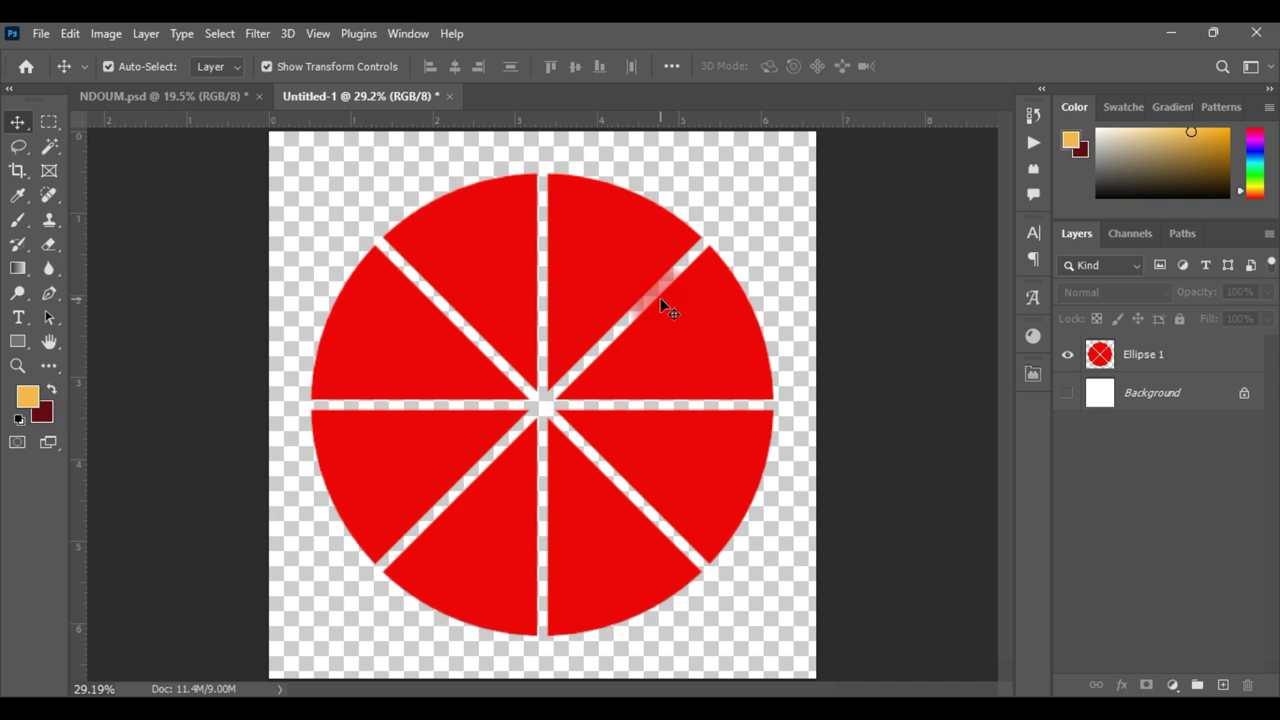
Step: Outline the circle's segment just clockwise of twelve o'clock on the Ellipse 1 layer with the Polygonal Lasso tool
{"action": "left_click", "coordinate": [584, 366]}
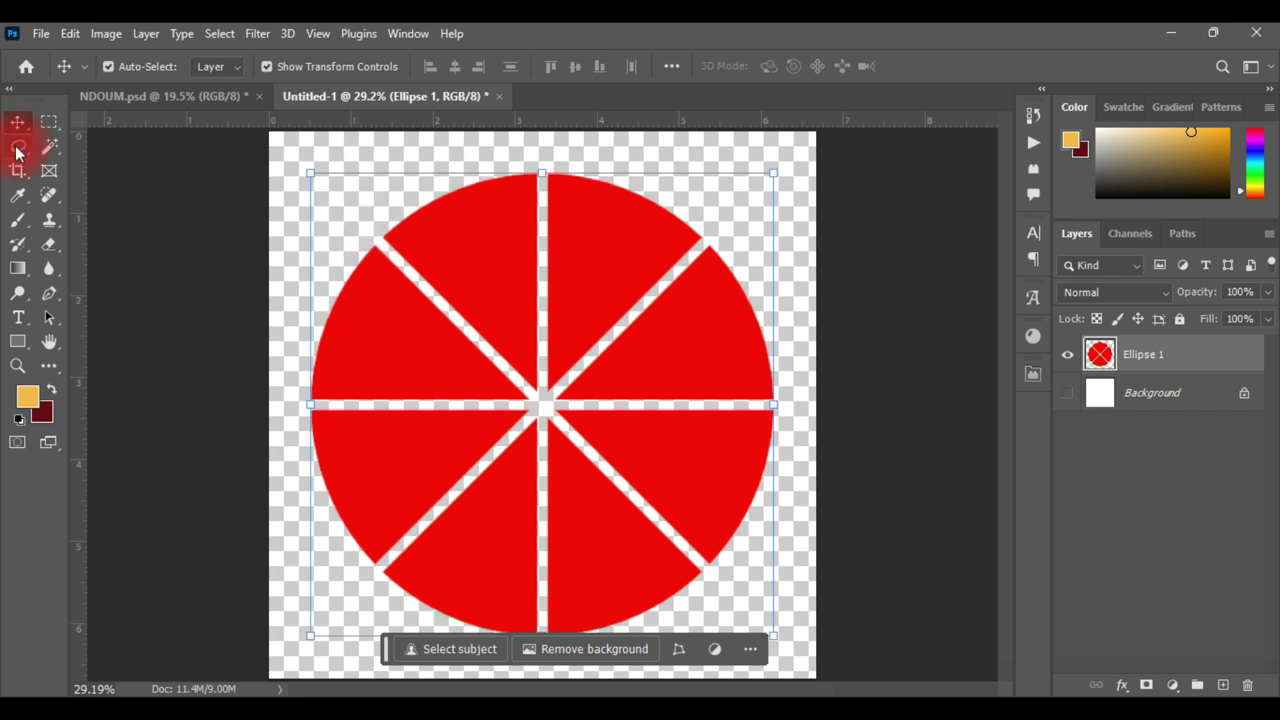
{"action": "mouse_move", "coordinate": [17, 148]}
{"action": "left_mouse_down"}
{"action": "mouse_move", "coordinate": [109, 145]}
{"action": "mouse_move", "coordinate": [125, 162]}
{"action": "mouse_move", "coordinate": [96, 163]}
{"action": "mouse_move", "coordinate": [128, 166]}
{"action": "mouse_move", "coordinate": [96, 158]}
{"action": "mouse_move", "coordinate": [108, 148]}
{"action": "left_mouse_up"}
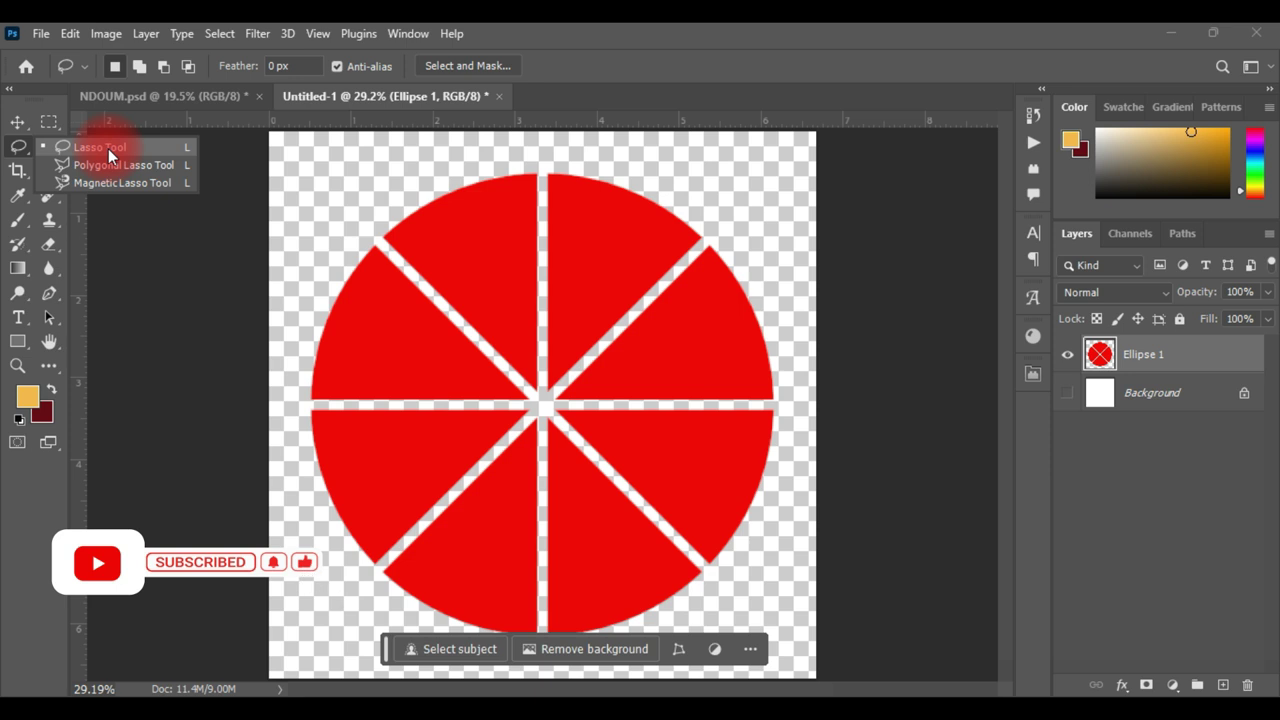
{"action": "left_click_drag", "start_coordinate": [108, 148], "coordinate": [98, 169]}
{"action": "left_click", "coordinate": [726, 228]}
{"action": "left_click", "coordinate": [542, 407]}
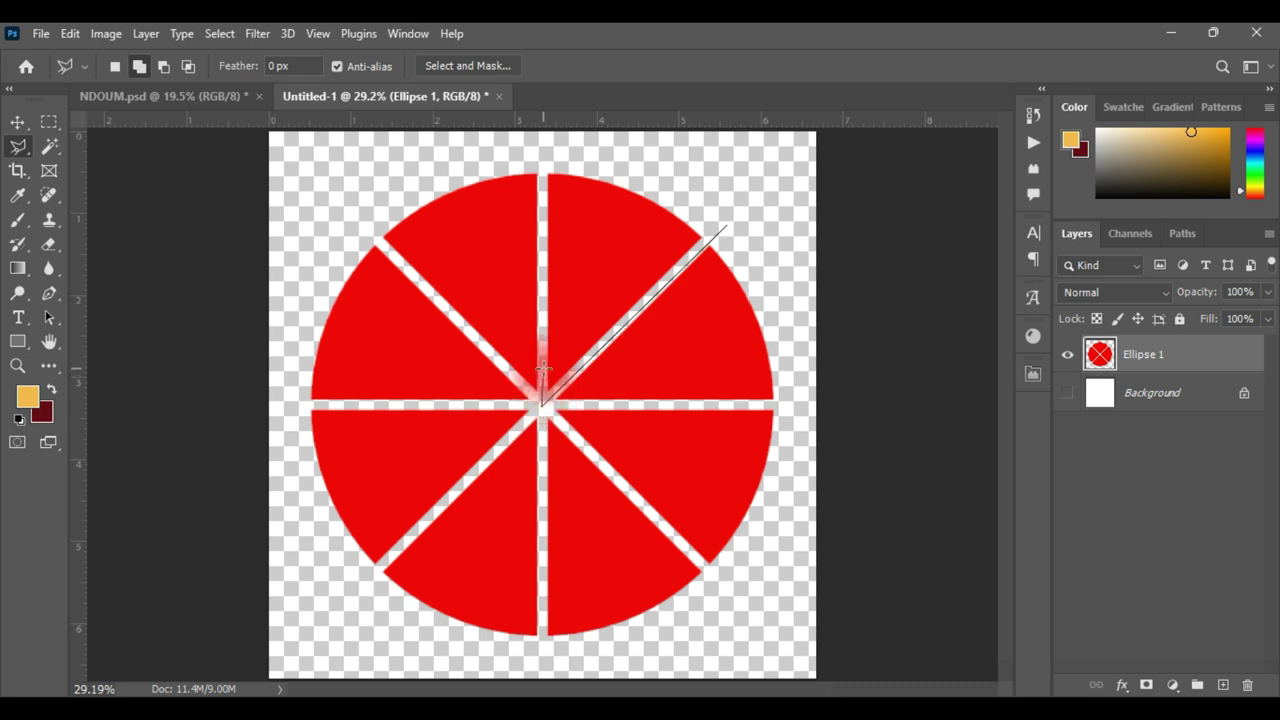
{"action": "left_click", "coordinate": [546, 152]}
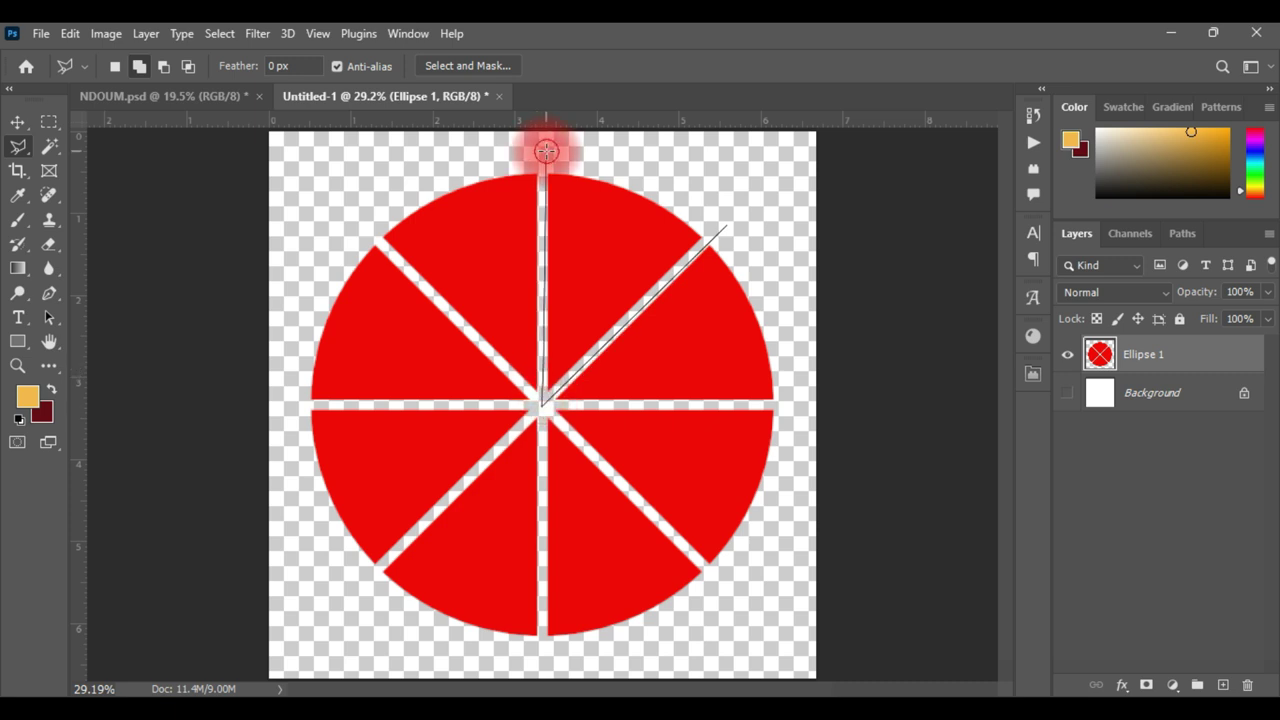
{"action": "left_click", "coordinate": [775, 196]}
{"action": "left_click", "coordinate": [730, 228]}
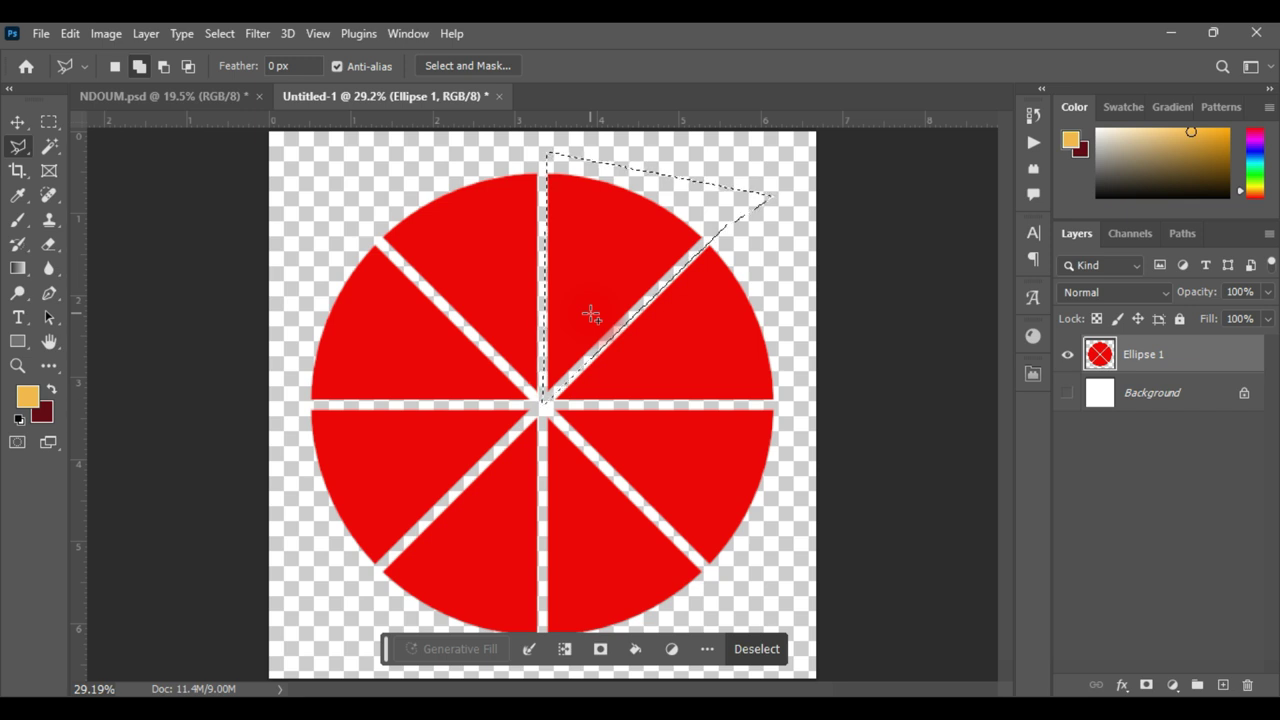
Step: Switch the lasso to new-selection mode and cut the outlined segment onto its own layer with Layer Via Cut
{"action": "left_click", "coordinate": [546, 405]}
{"action": "left_click", "coordinate": [140, 66]}
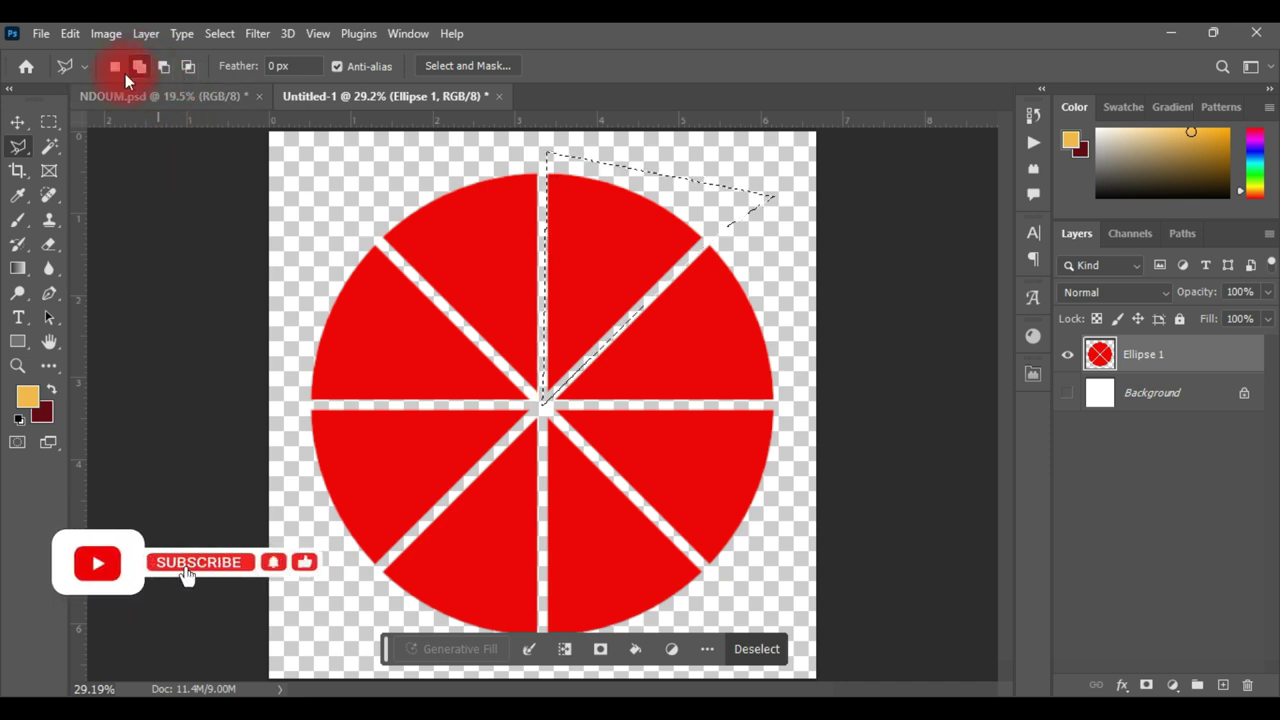
{"action": "left_click", "coordinate": [632, 320]}
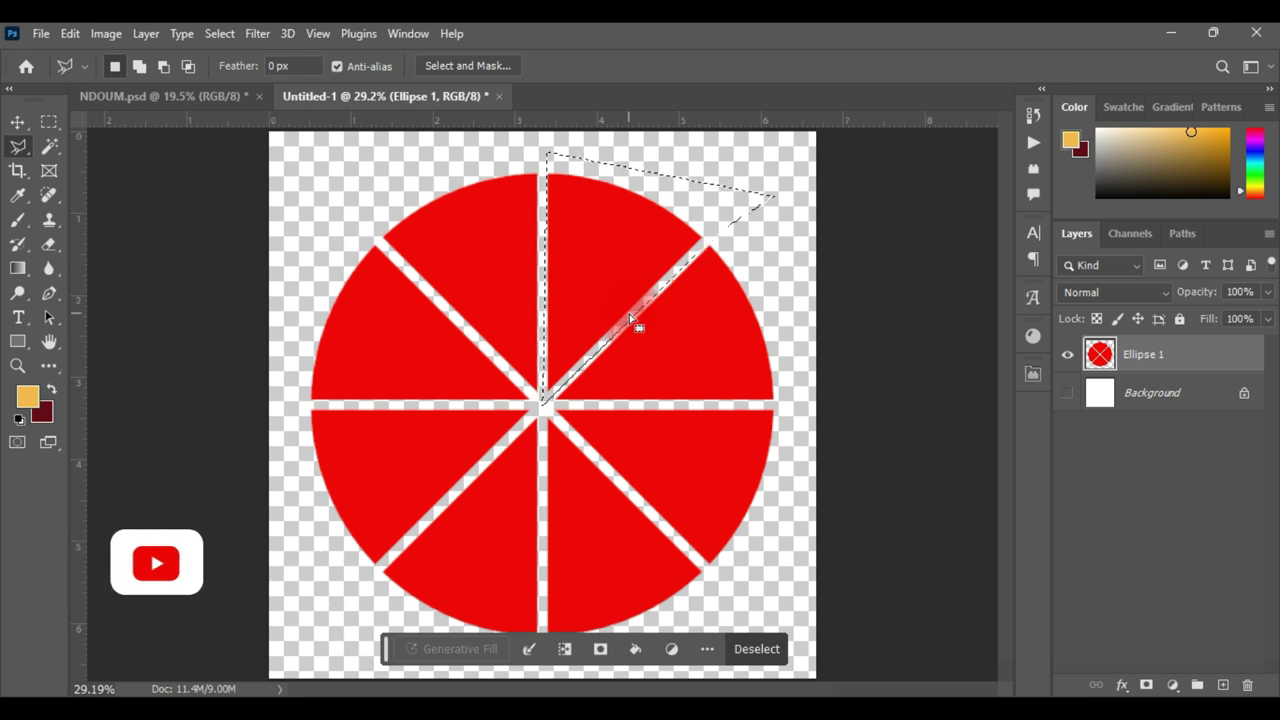
{"action": "right_click", "coordinate": [600, 235]}
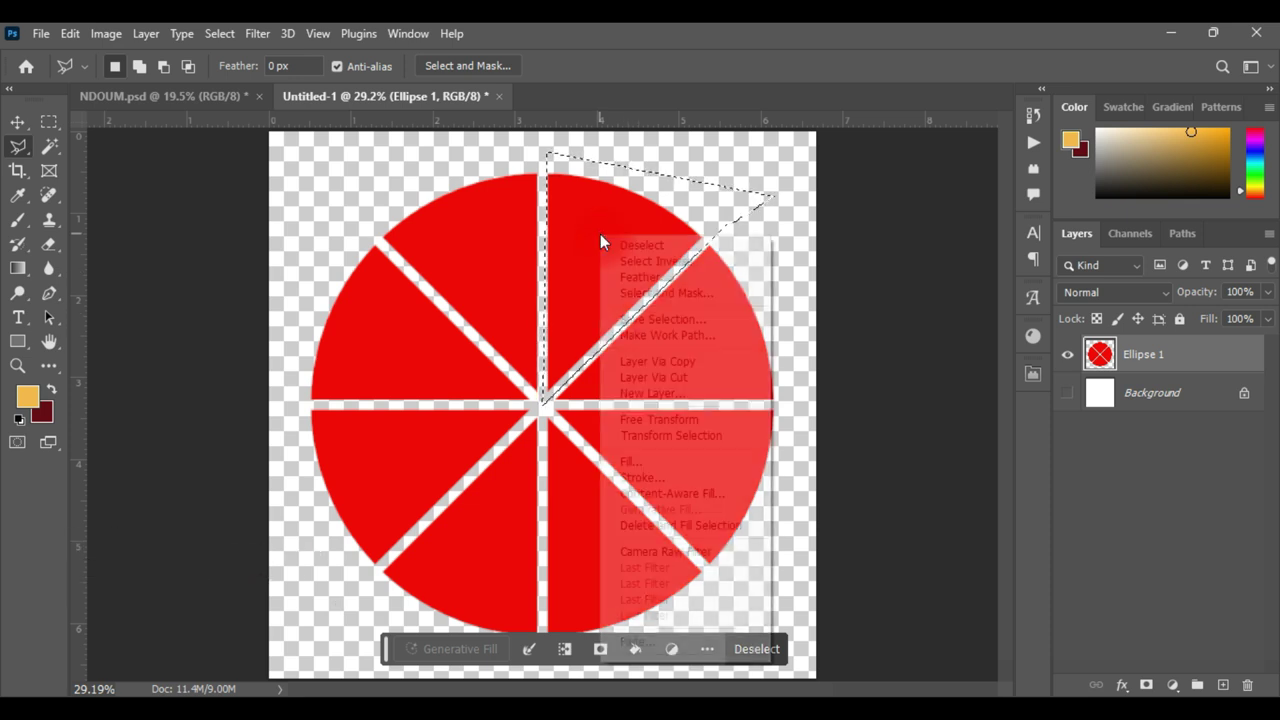
{"action": "left_click", "coordinate": [688, 377]}
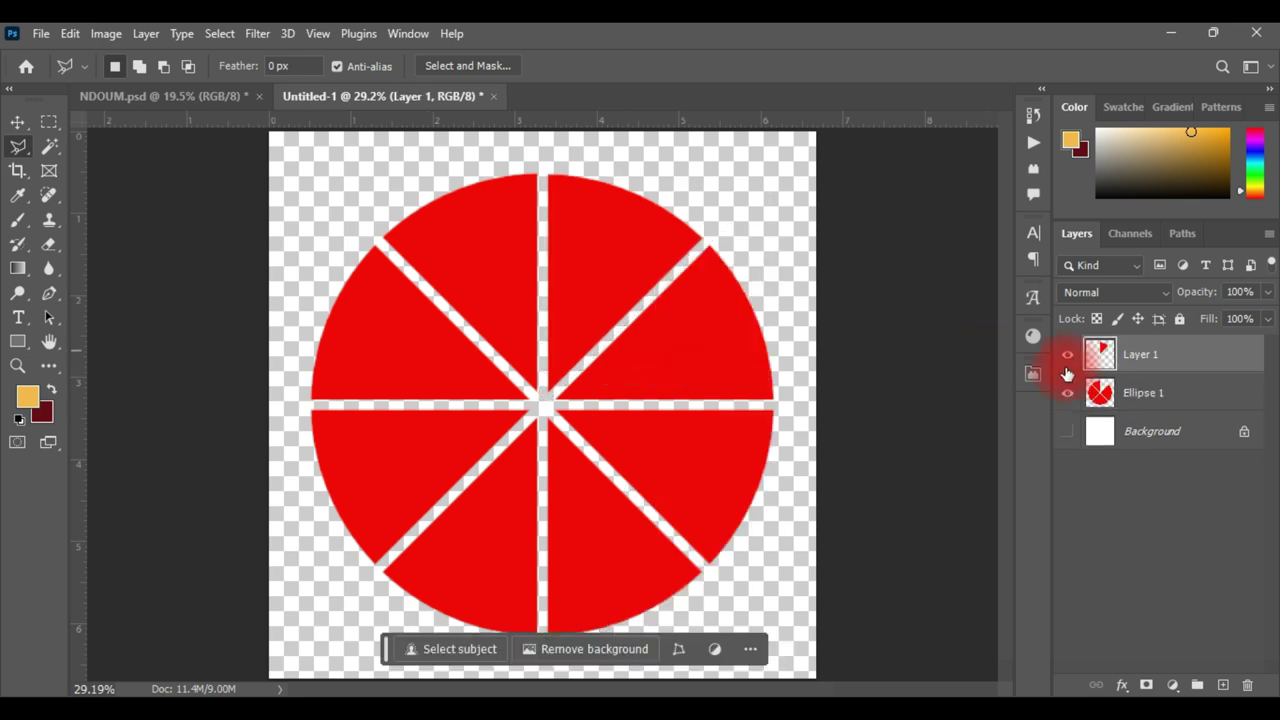
Step: Check the cut segment by toggling its visibility, rename its layer as 1 and hide it, making Ellipse 1 active
{"action": "left_click", "coordinate": [1068, 357]}
{"action": "left_click", "coordinate": [1068, 356]}
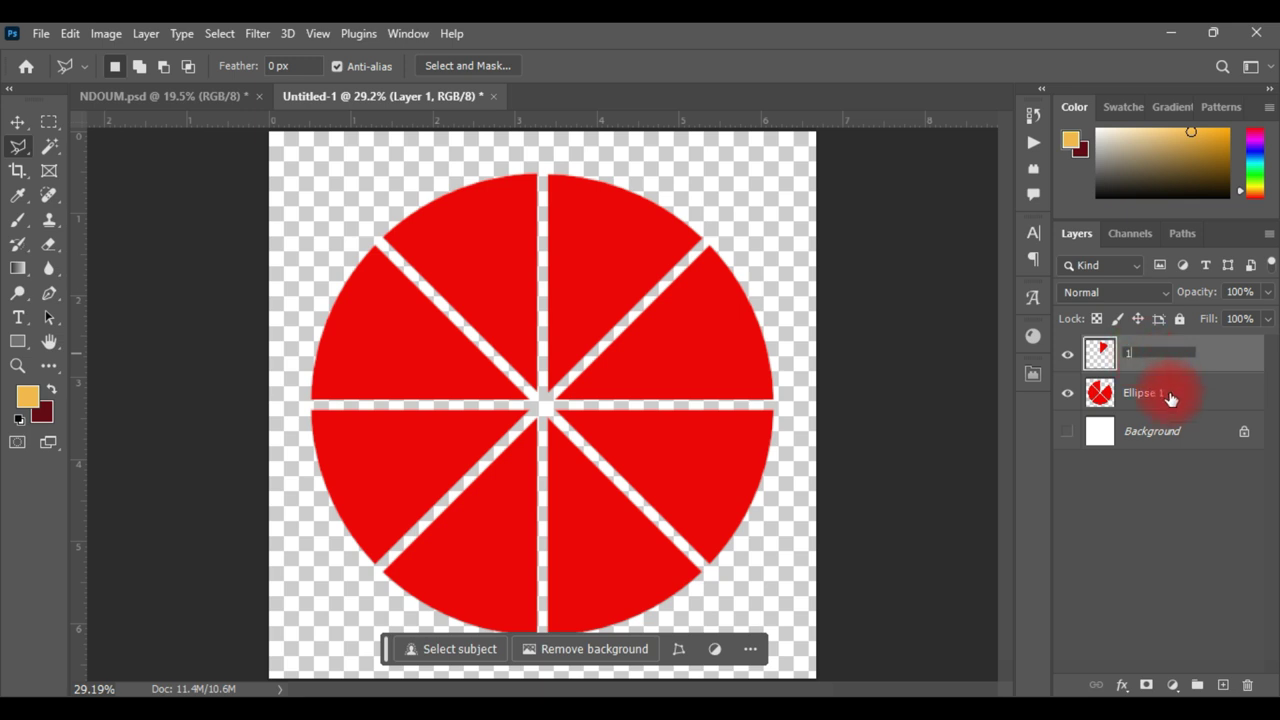
{"action": "left_click", "coordinate": [1170, 398]}
{"action": "left_click", "coordinate": [1068, 354]}
Step: Outline the segment just above three o'clock with the Polygonal Lasso and cut it onto a new layer
{"action": "left_click", "coordinate": [680, 218]}
{"action": "left_click", "coordinate": [545, 405]}
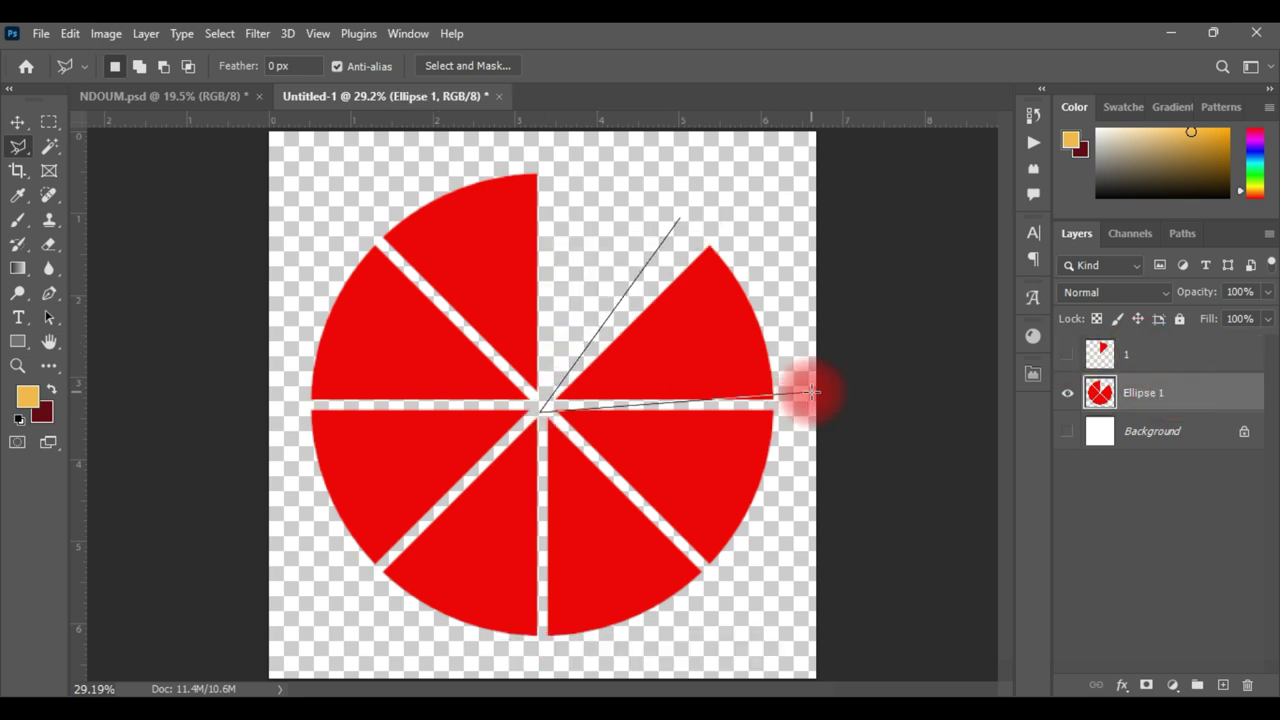
{"action": "left_click", "coordinate": [812, 405]}
{"action": "left_click", "coordinate": [767, 227]}
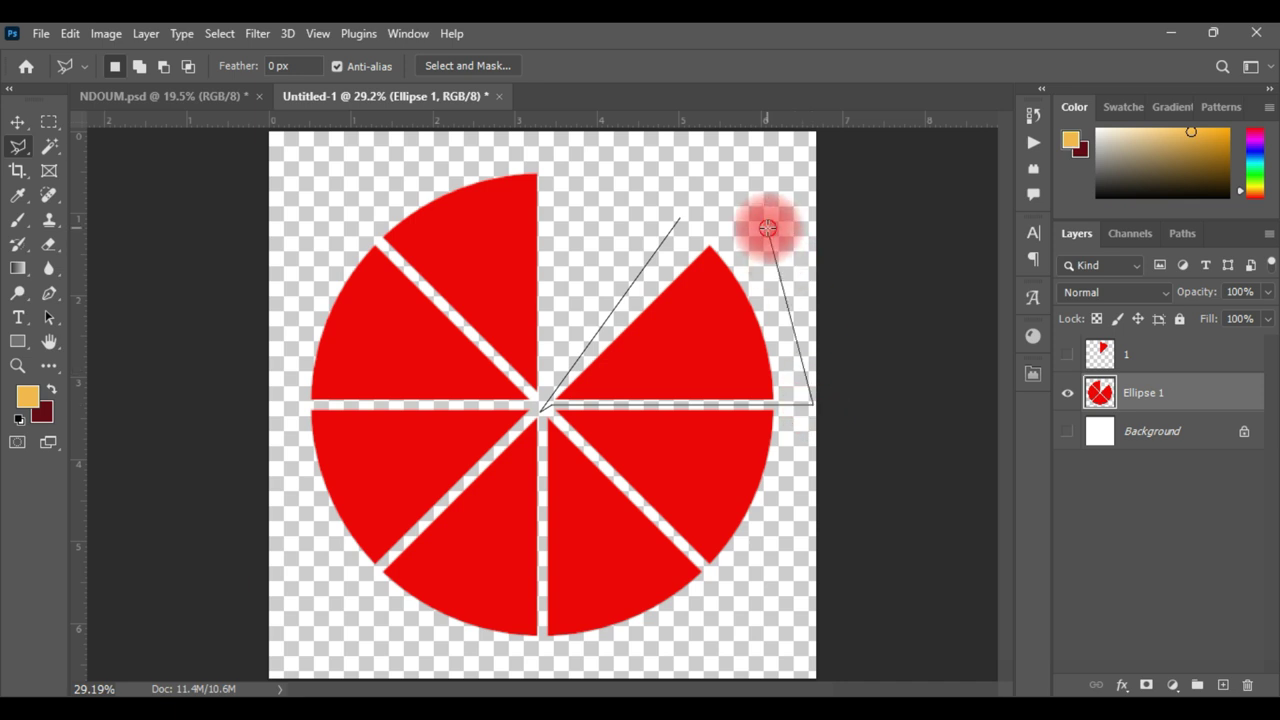
{"action": "left_click", "coordinate": [680, 218]}
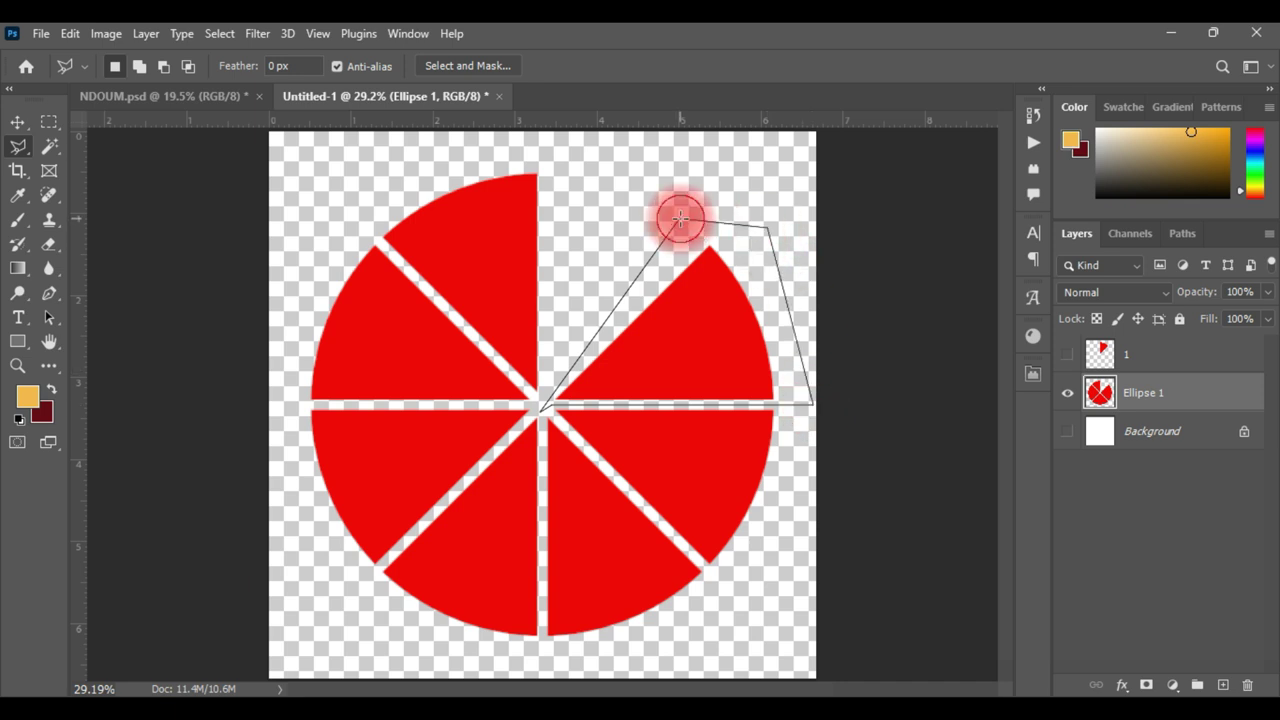
{"action": "right_click", "coordinate": [663, 322]}
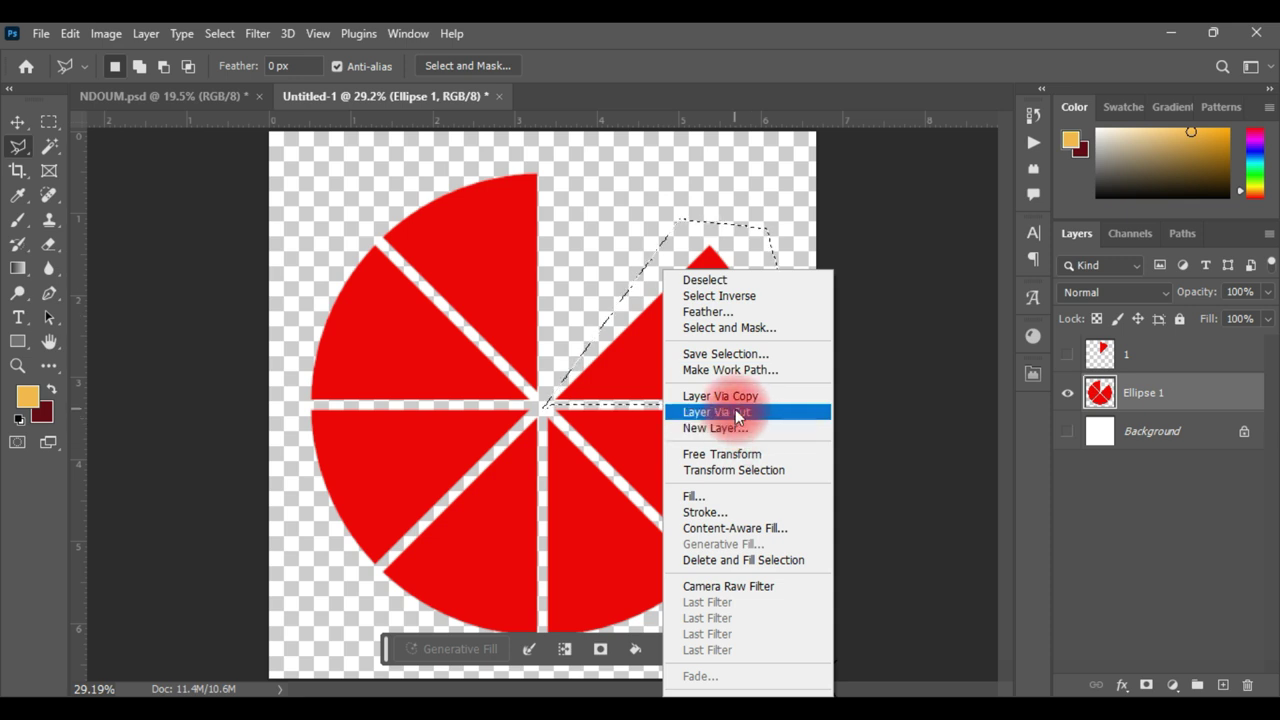
{"action": "left_click", "coordinate": [738, 412]}
Step: Rename the second cut segment's layer as 2 and hide it, making Ellipse 1 active
{"action": "double_click", "coordinate": [1141, 392]}
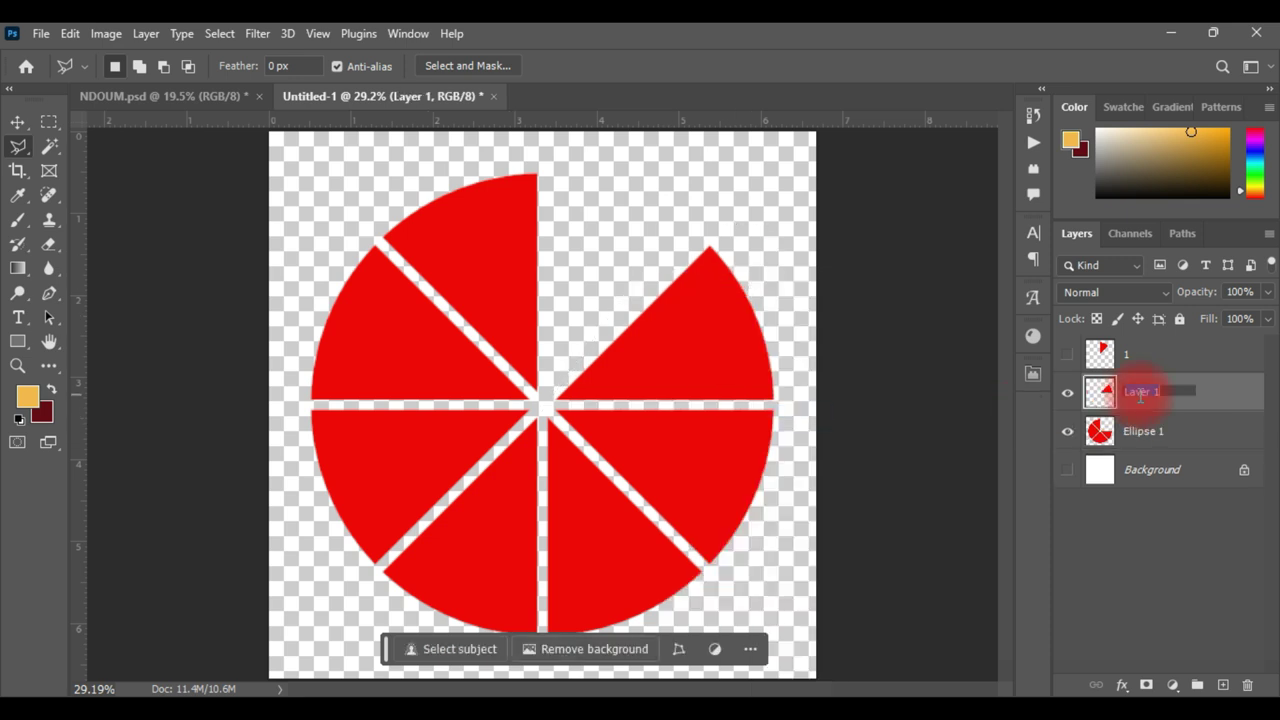
{"action": "left_click", "coordinate": [1062, 400]}
{"action": "left_click", "coordinate": [1141, 431]}
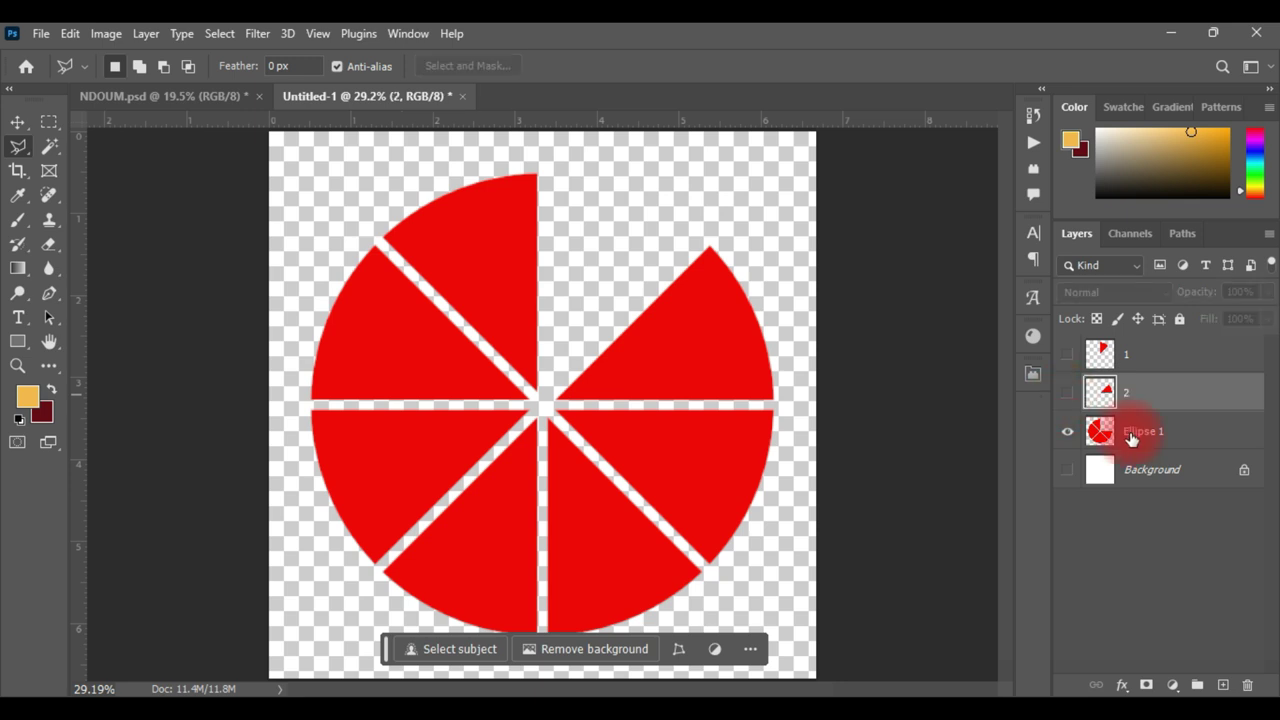
{"action": "left_click", "coordinate": [1067, 393]}
Step: Outline the segment just below three o'clock with the Polygonal Lasso and cut it onto a new layer
{"action": "left_click", "coordinate": [565, 378]}
{"action": "left_click", "coordinate": [548, 408]}
{"action": "left_click", "coordinate": [728, 590]}
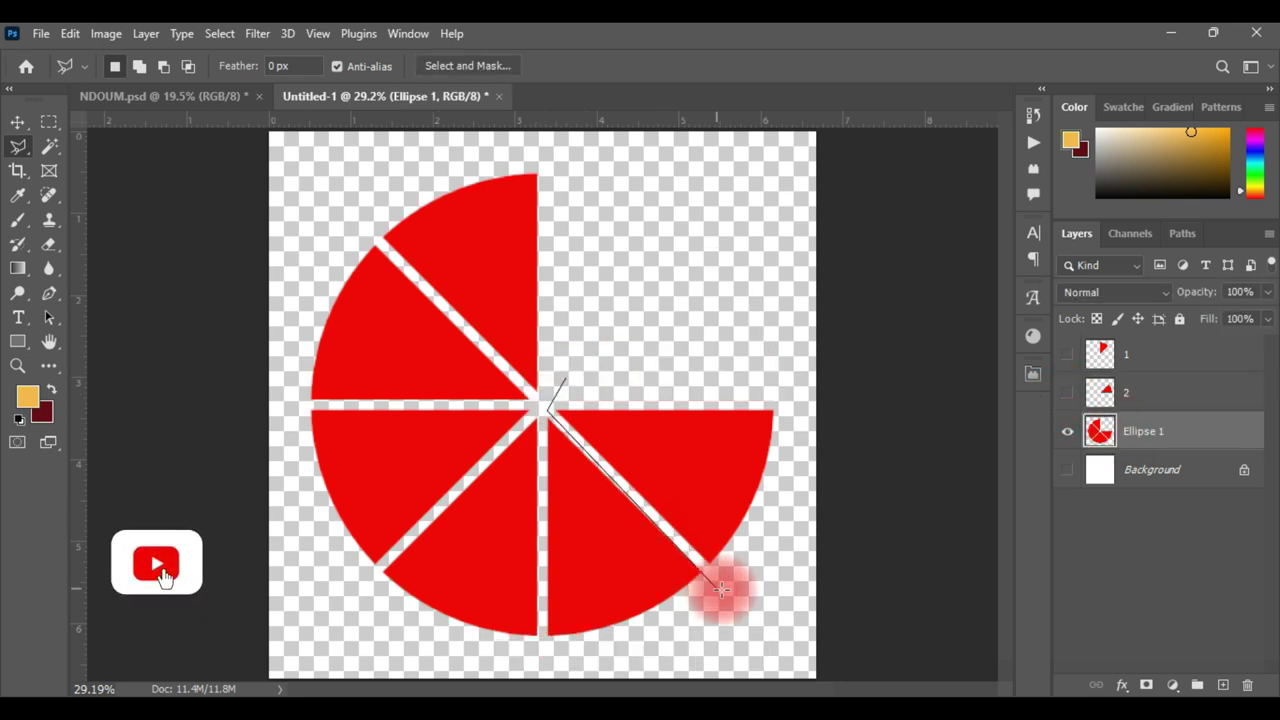
{"action": "left_click", "coordinate": [826, 330]}
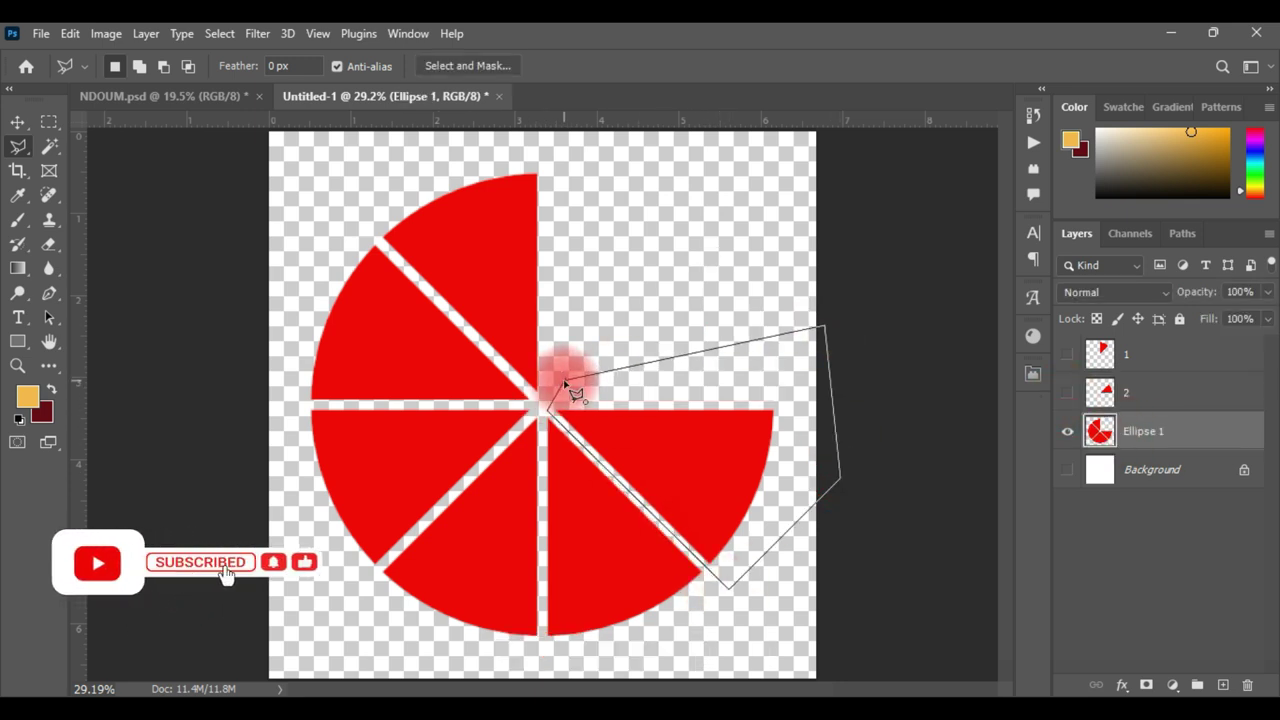
{"action": "left_click", "coordinate": [567, 379]}
{"action": "right_click", "coordinate": [661, 446]}
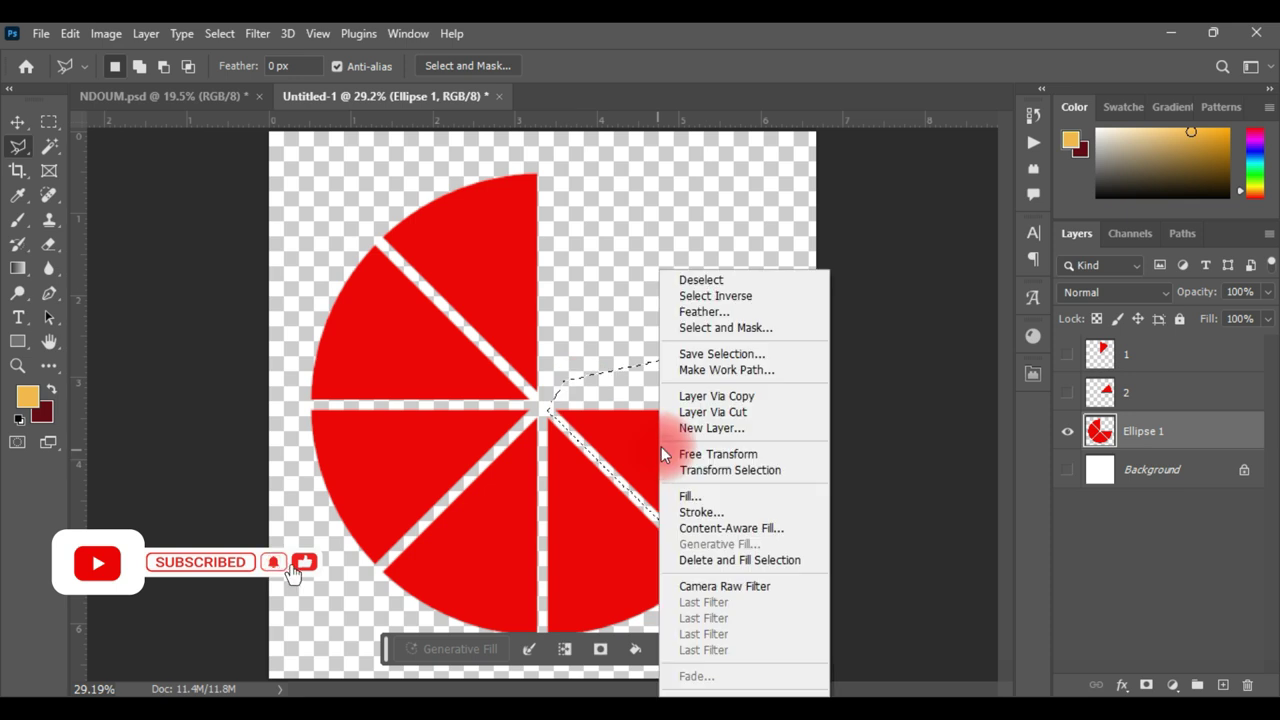
{"action": "left_click", "coordinate": [716, 412]}
Step: Rename the third cut segment's layer as 3
{"action": "double_click", "coordinate": [1142, 438]}
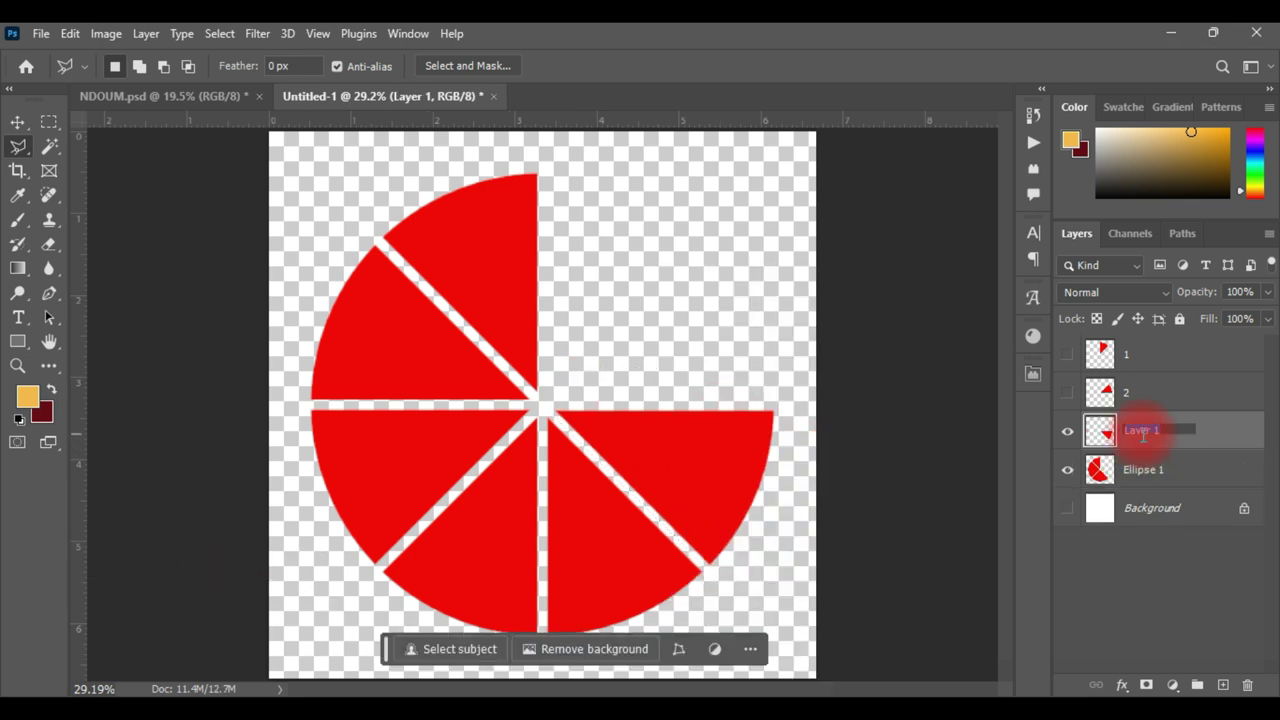
{"action": "left_click", "coordinate": [1205, 437]}
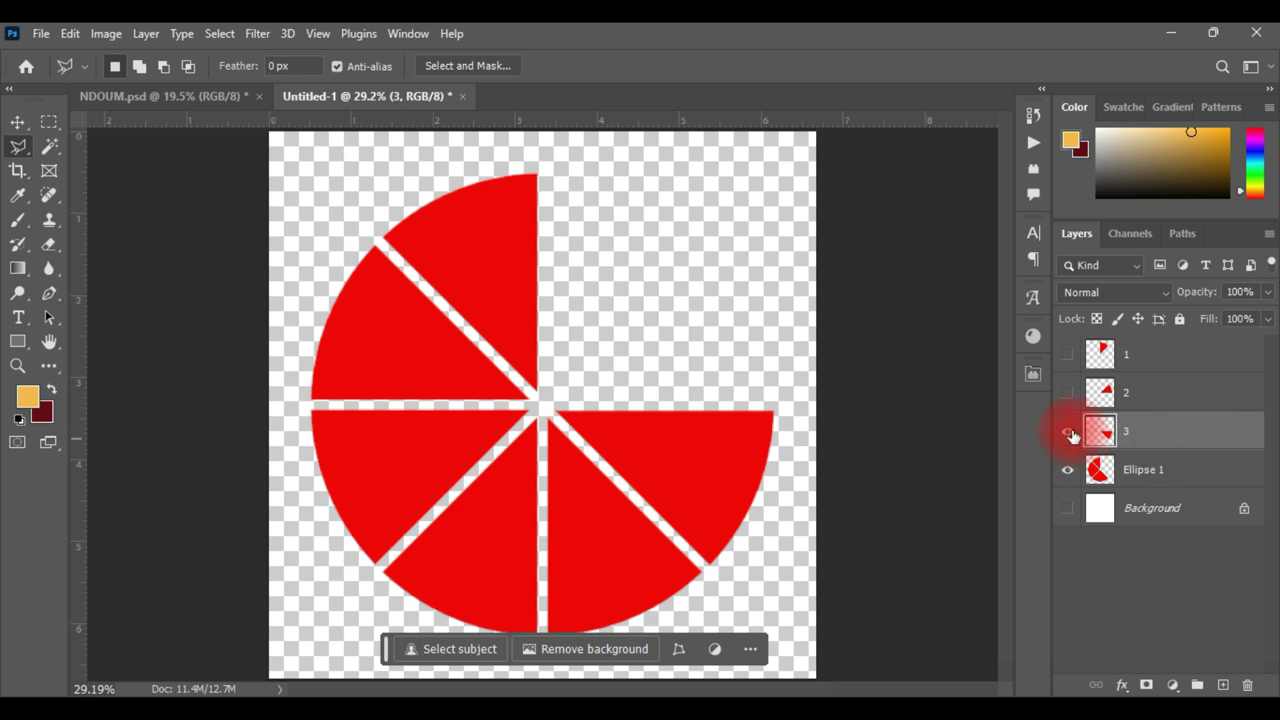
Step: Hide layer 3, outline the segment just before six o'clock with the Polygonal Lasso and nudge the selection along the vertical gap
{"action": "left_click", "coordinate": [1067, 431]}
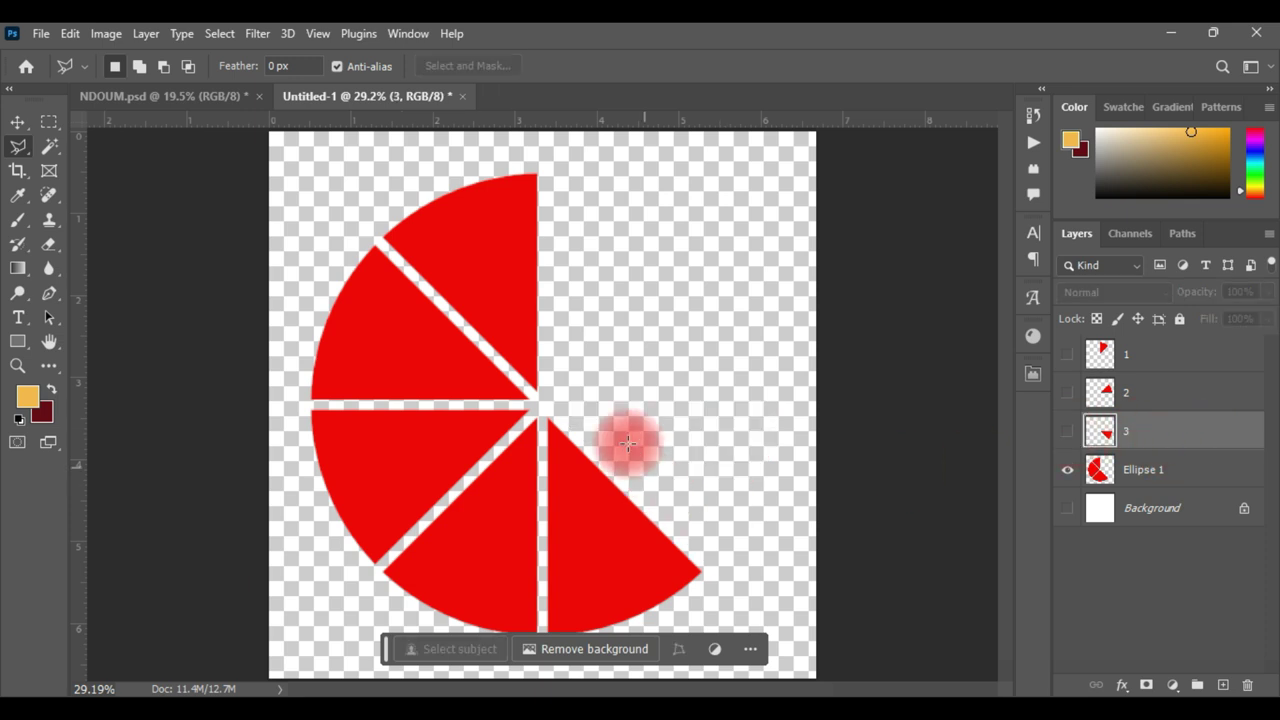
{"action": "left_click", "coordinate": [545, 404]}
{"action": "left_click", "coordinate": [541, 675]}
{"action": "left_click", "coordinate": [733, 637]}
{"action": "left_click", "coordinate": [748, 450]}
{"action": "left_click", "coordinate": [598, 392]}
{"action": "left_click", "coordinate": [545, 403]}
{"action": "left_click_drag", "start_coordinate": [594, 427], "coordinate": [615, 437]}
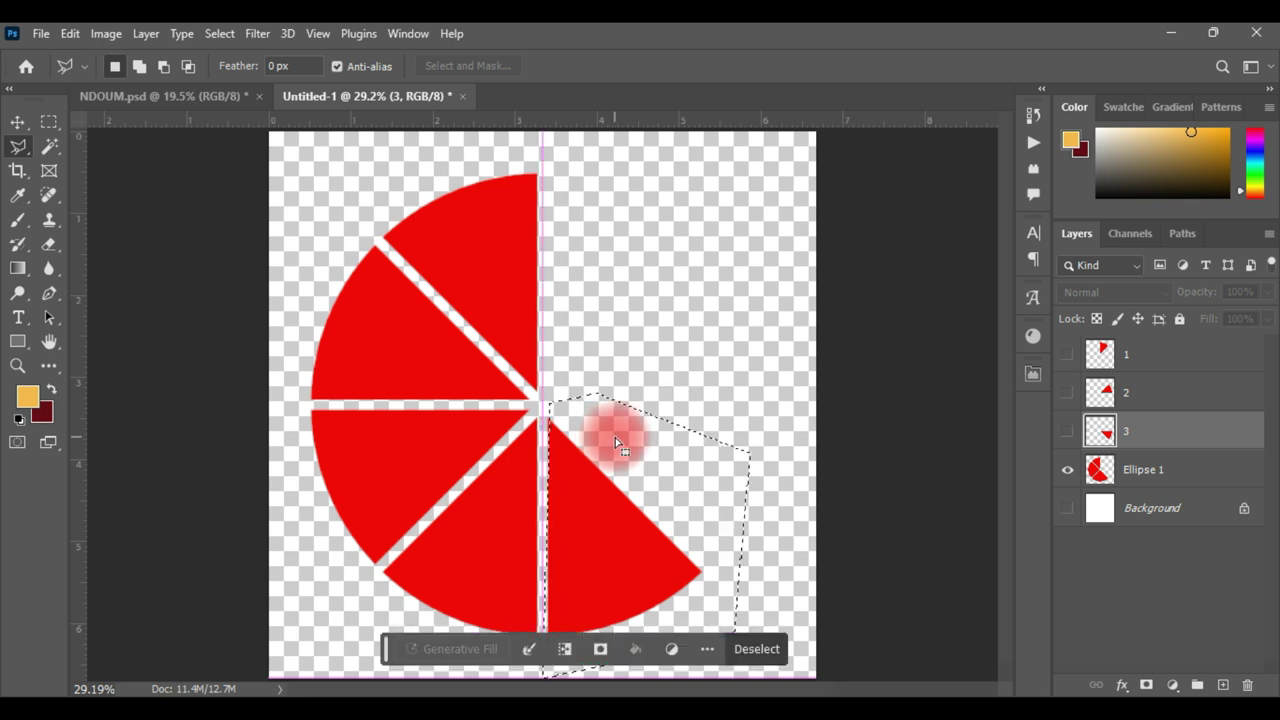
{"action": "key", "text": "Left"}
{"action": "key", "text": "Left"}
{"action": "key", "text": "Left"}
{"action": "key", "text": "Left"}
{"action": "key", "text": "Left"}
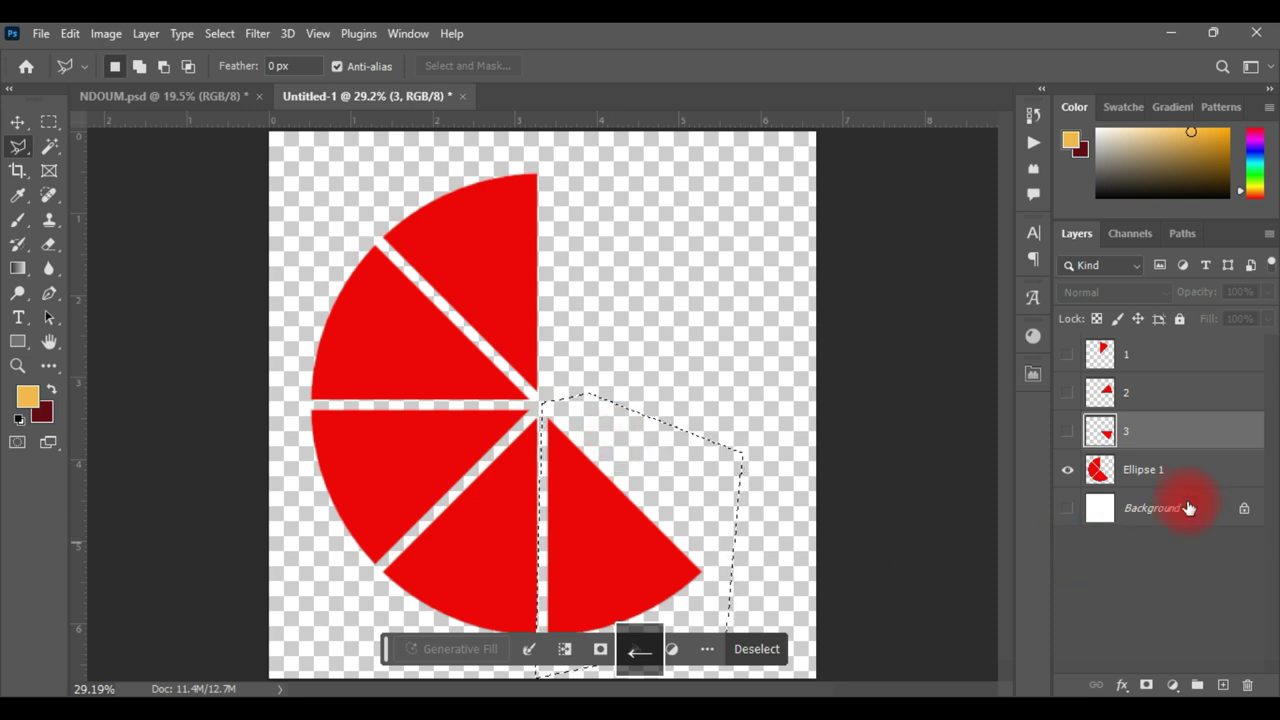
Step: Cut the outlined segment from Ellipse 1 onto a new layer
{"action": "left_click", "coordinate": [1100, 475]}
{"action": "scroll", "coordinate": [630, 515], "scroll_direction": "down", "scroll_amount": 2}
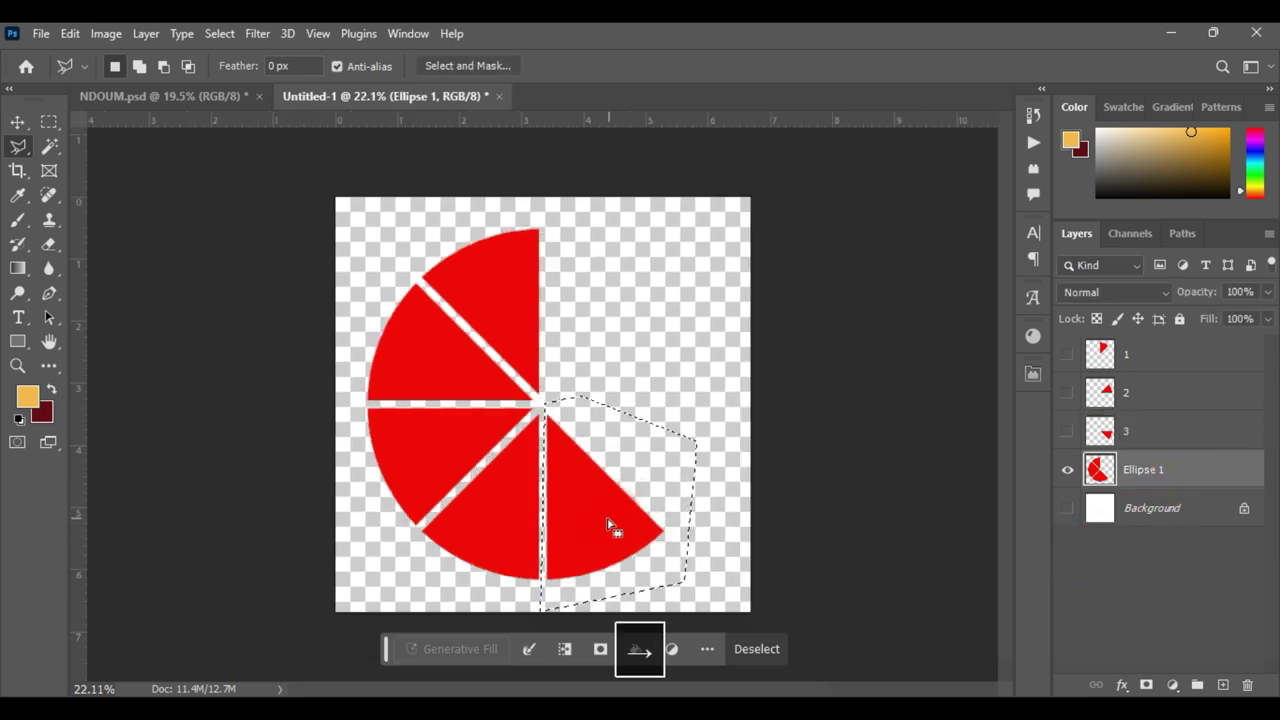
{"action": "right_click", "coordinate": [583, 509]}
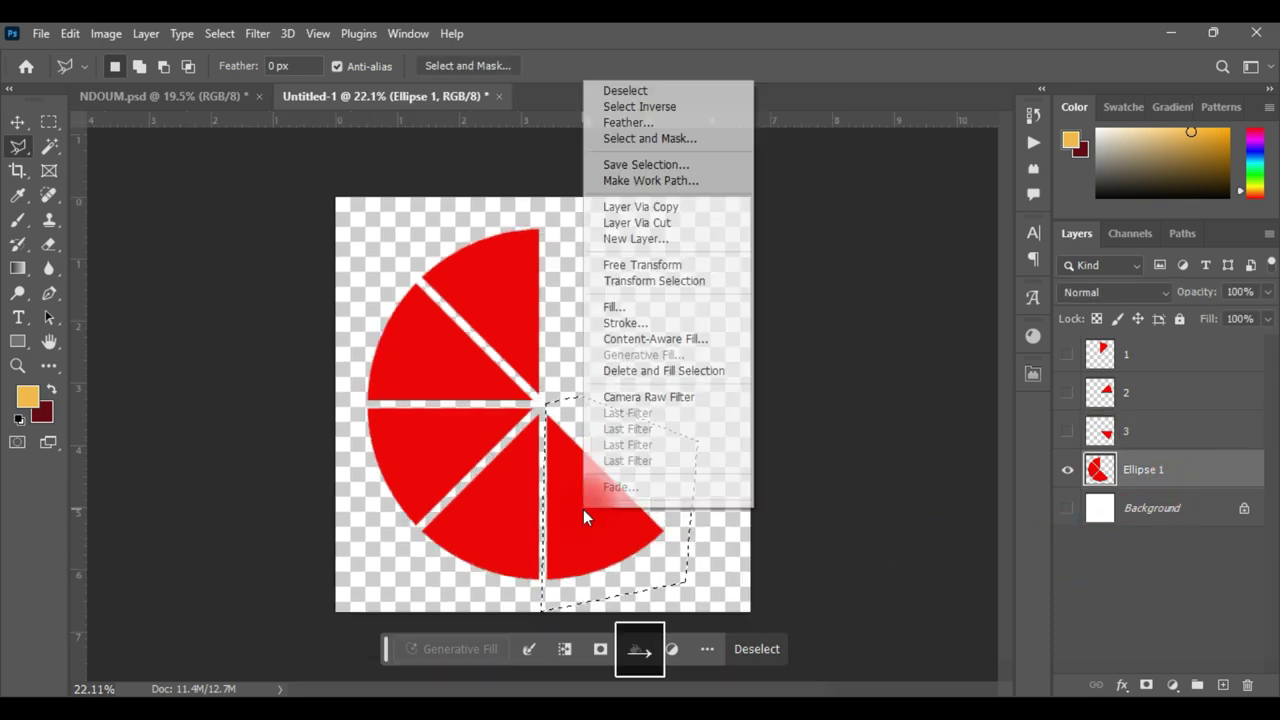
{"action": "left_click", "coordinate": [658, 222]}
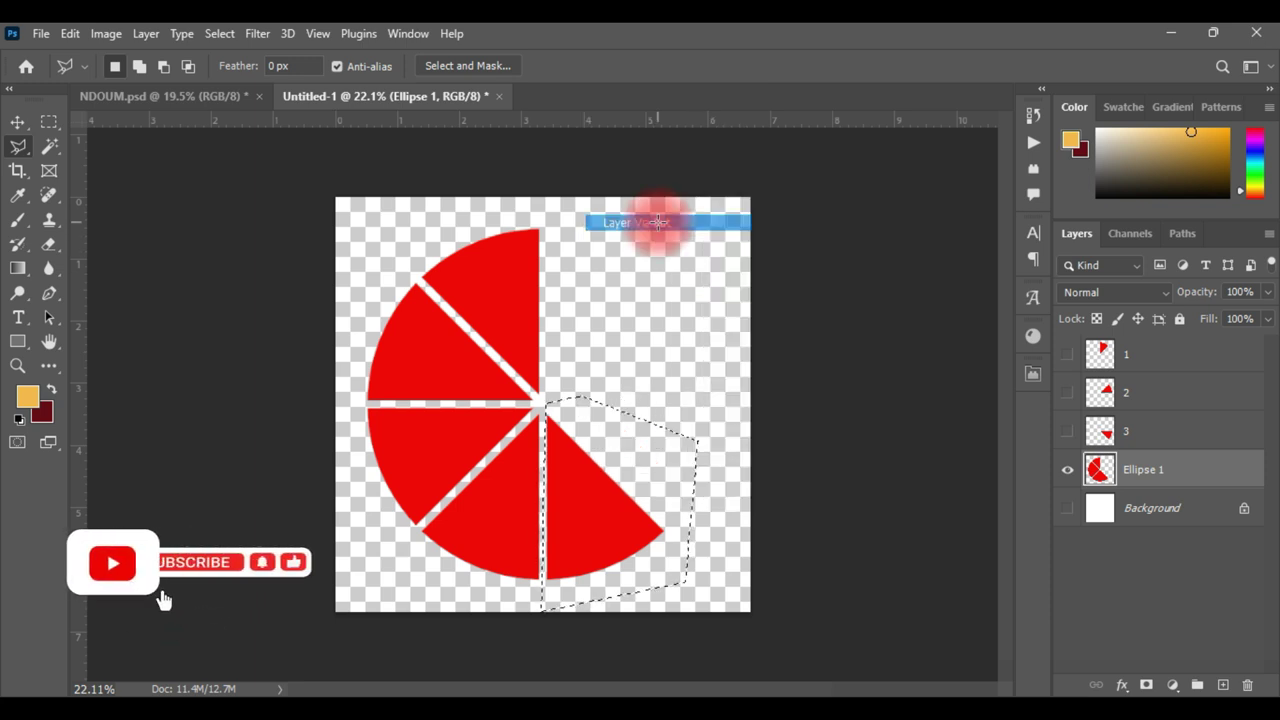
Step: Rename the fourth cut segment's layer as 4 and hide it
{"action": "left_click", "coordinate": [1150, 472]}
{"action": "double_click", "coordinate": [1144, 472]}
{"action": "type", "text": "4"}
{"action": "key", "text": "Return"}
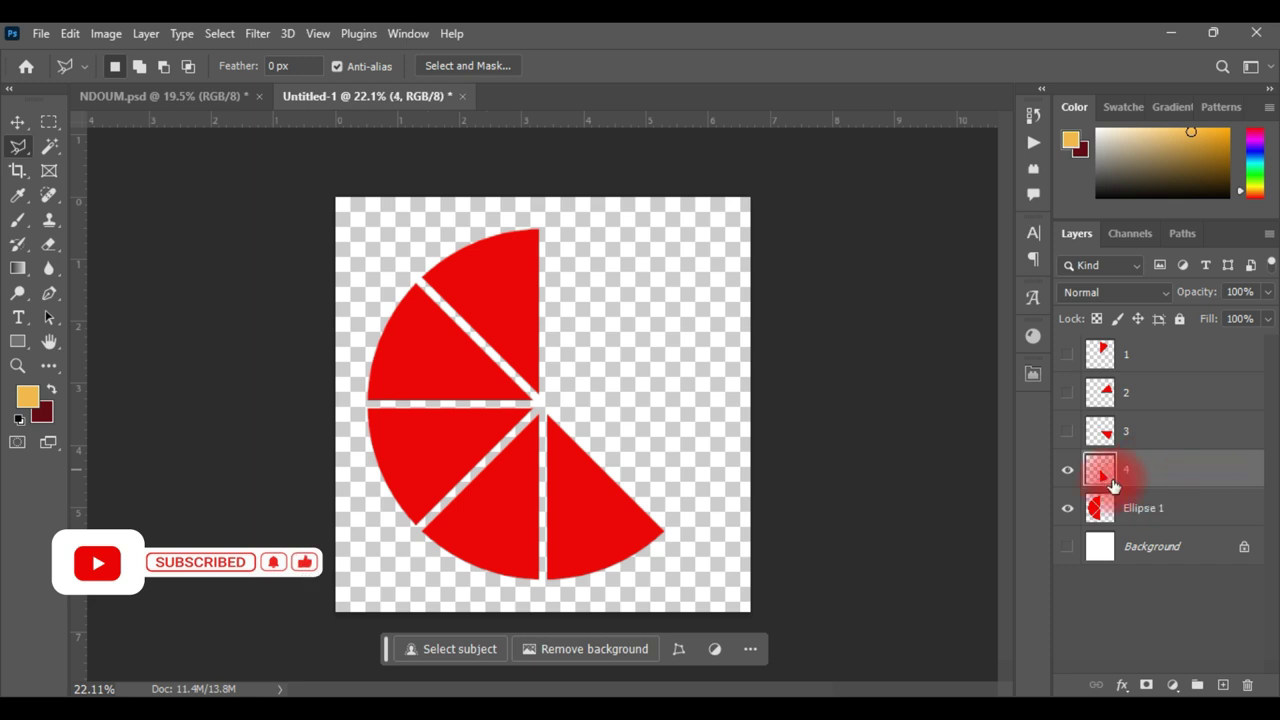
{"action": "left_click", "coordinate": [1068, 470]}
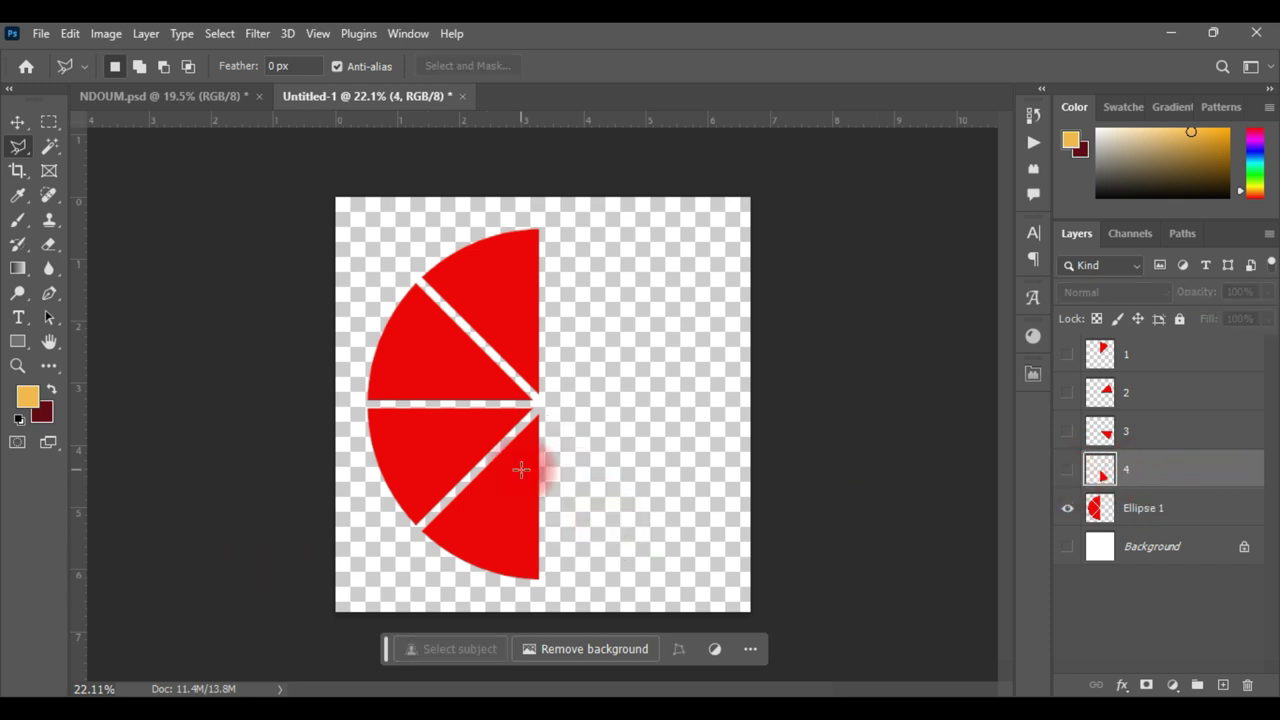
Step: Outline the segment just past six o'clock with the Polygonal Lasso and cut it from Ellipse 1 onto a new layer
{"action": "scroll", "coordinate": [540, 405], "scroll_direction": "up", "scroll_amount": 2}
{"action": "left_click", "coordinate": [539, 404]}
{"action": "left_click", "coordinate": [343, 605]}
{"action": "left_click", "coordinate": [490, 658]}
{"action": "left_click", "coordinate": [588, 645]}
{"action": "left_click", "coordinate": [588, 432]}
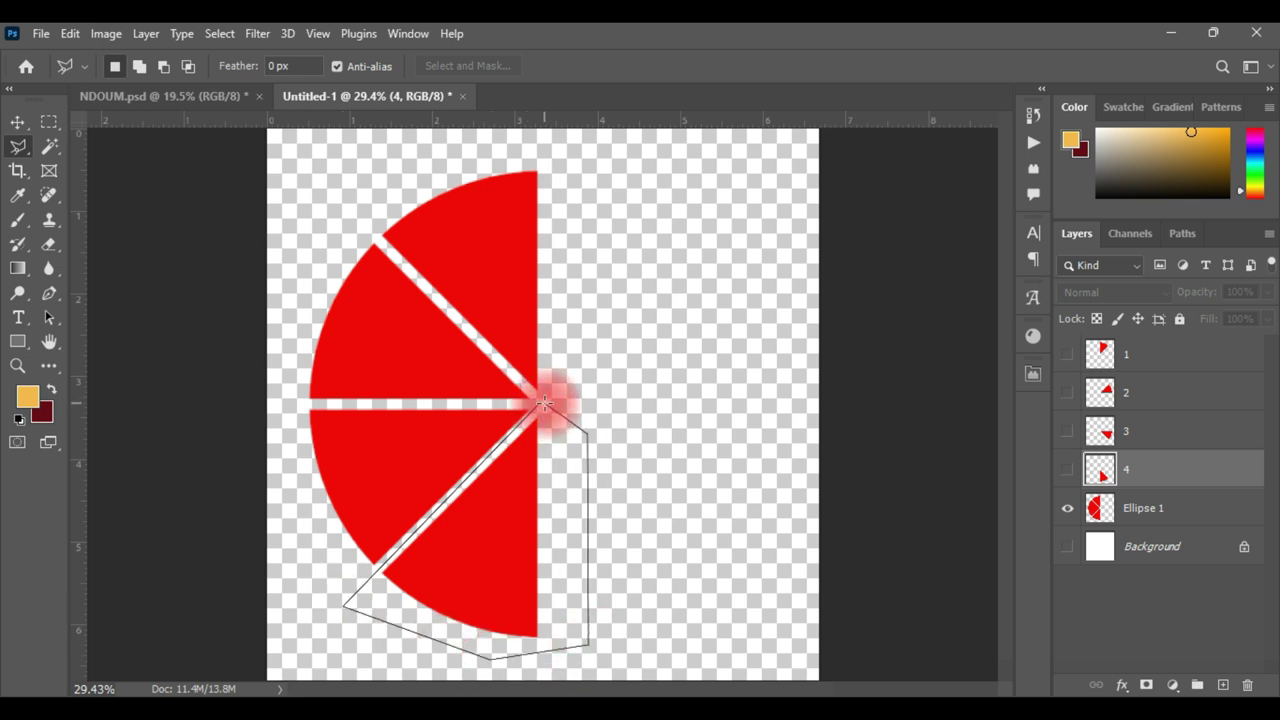
{"action": "left_click", "coordinate": [543, 404]}
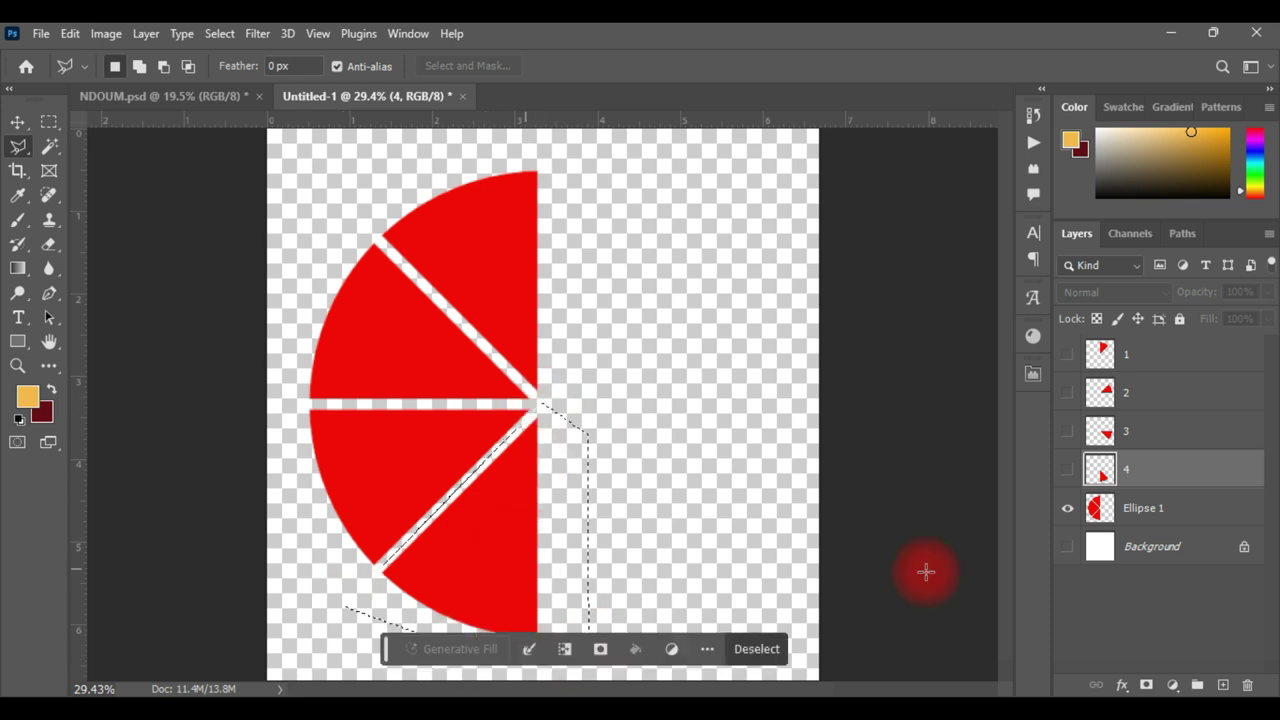
{"action": "left_click", "coordinate": [1137, 508]}
{"action": "right_click", "coordinate": [489, 500]}
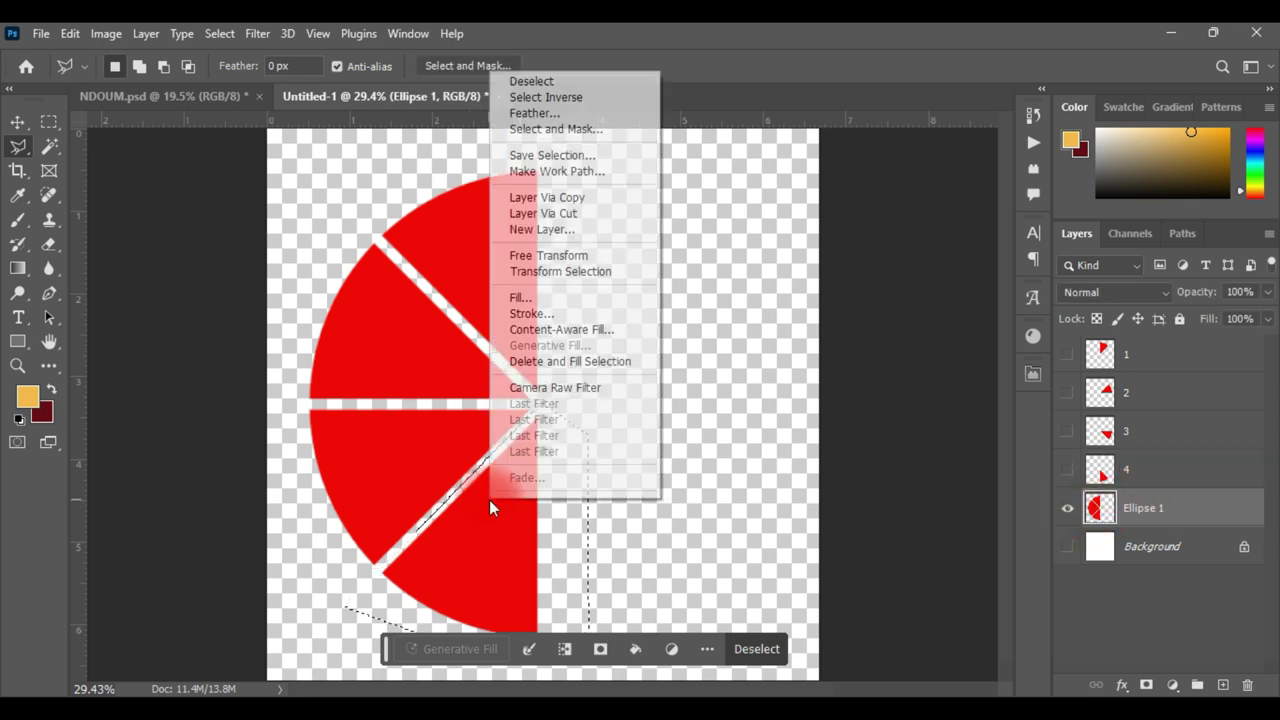
{"action": "left_click", "coordinate": [557, 215]}
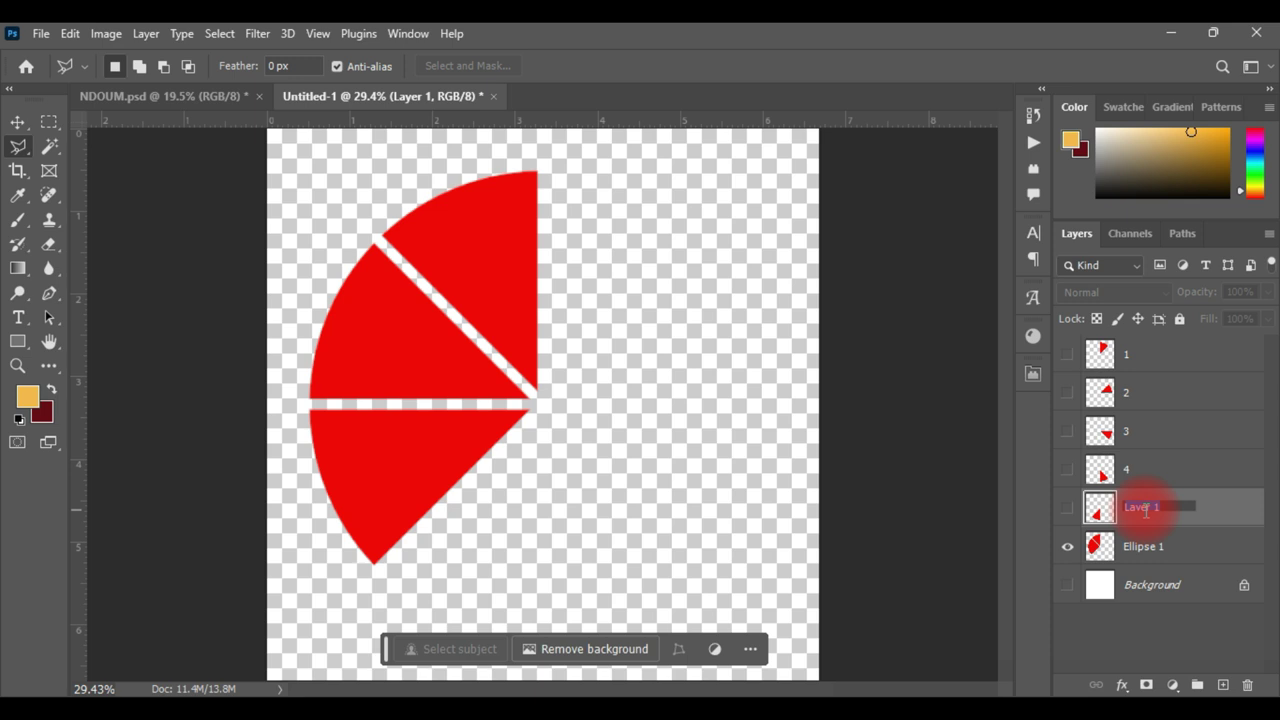
Step: Hide the fifth cut segment's layer and rename it as 5, making Ellipse 1 active
{"action": "left_click", "coordinate": [894, 474]}
{"action": "double_click", "coordinate": [1124, 512]}
{"action": "left_click", "coordinate": [1134, 547]}
Step: Outline the segment just below nine o'clock with the Polygonal Lasso and cut it onto a new layer
{"action": "left_click", "coordinate": [549, 404]}
{"action": "left_click", "coordinate": [245, 407]}
{"action": "left_click", "coordinate": [255, 597]}
{"action": "left_click", "coordinate": [430, 628]}
{"action": "left_click", "coordinate": [543, 490]}
{"action": "left_click", "coordinate": [541, 436]}
{"action": "left_click", "coordinate": [549, 405]}
{"action": "right_click", "coordinate": [394, 471]}
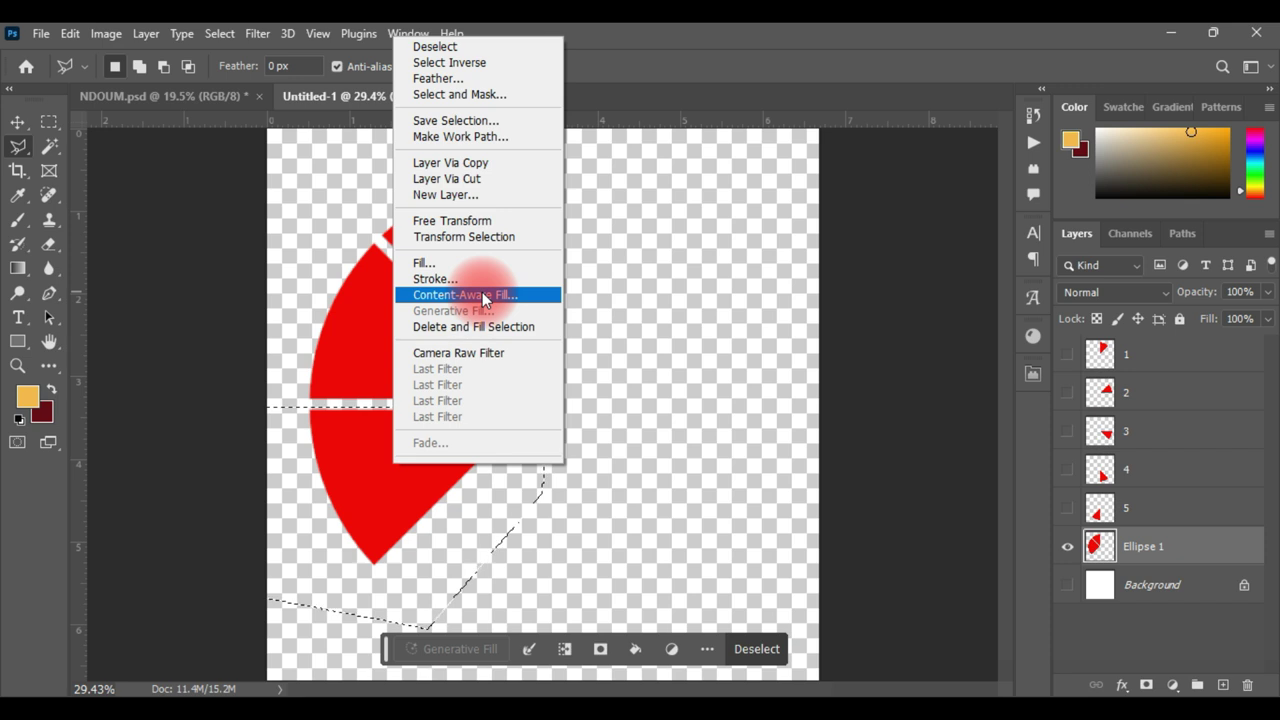
{"action": "left_click", "coordinate": [468, 180]}
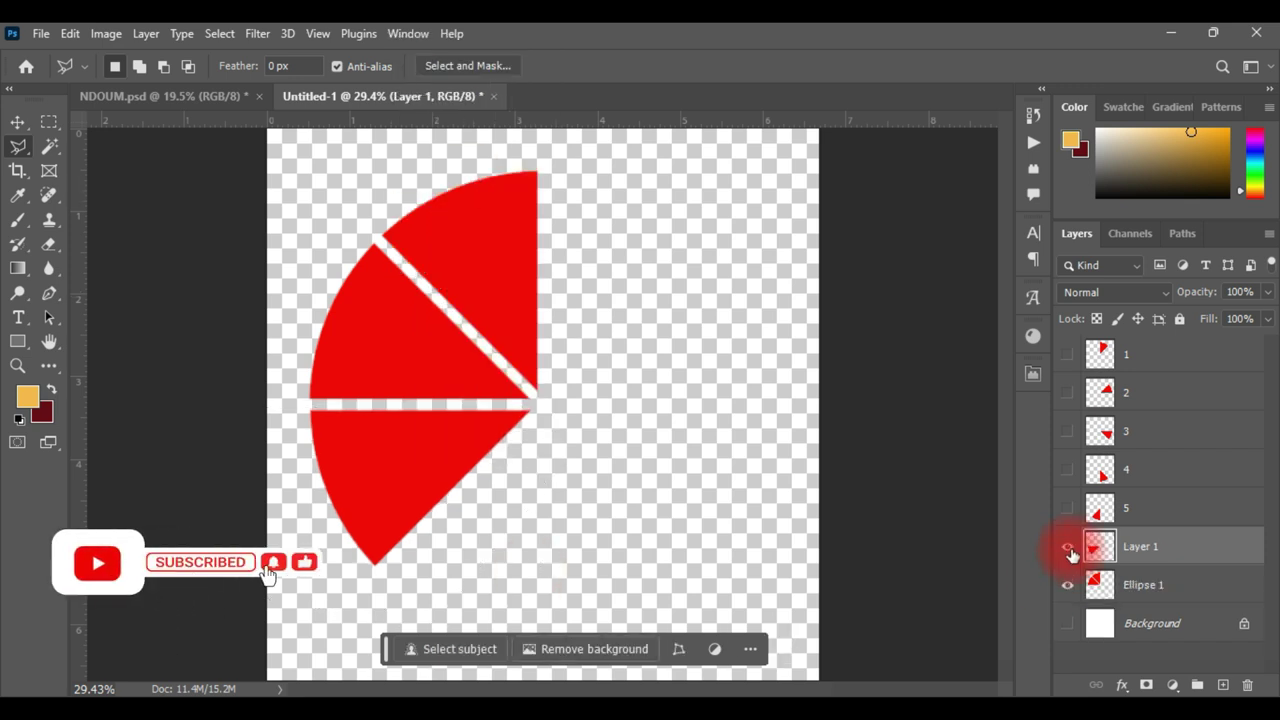
Step: Hide Layer 1, outline the segment just above nine o'clock with the Polygonal Lasso and cut it from Ellipse 1 onto a new layer
{"action": "left_click", "coordinate": [1068, 547]}
{"action": "left_click", "coordinate": [1140, 585]}
{"action": "left_click", "coordinate": [330, 197]}
{"action": "left_click", "coordinate": [545, 400]}
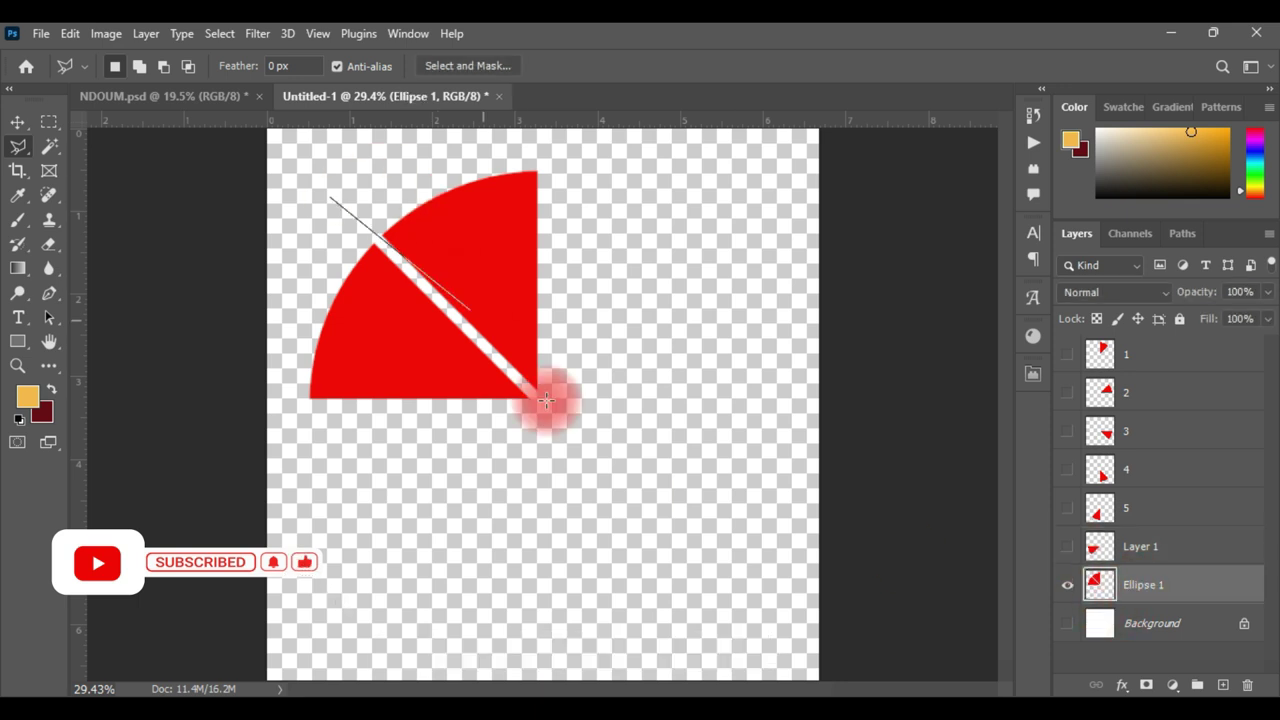
{"action": "left_click", "coordinate": [557, 413]}
{"action": "left_click", "coordinate": [508, 493]}
{"action": "left_click", "coordinate": [262, 453]}
{"action": "left_click", "coordinate": [322, 197]}
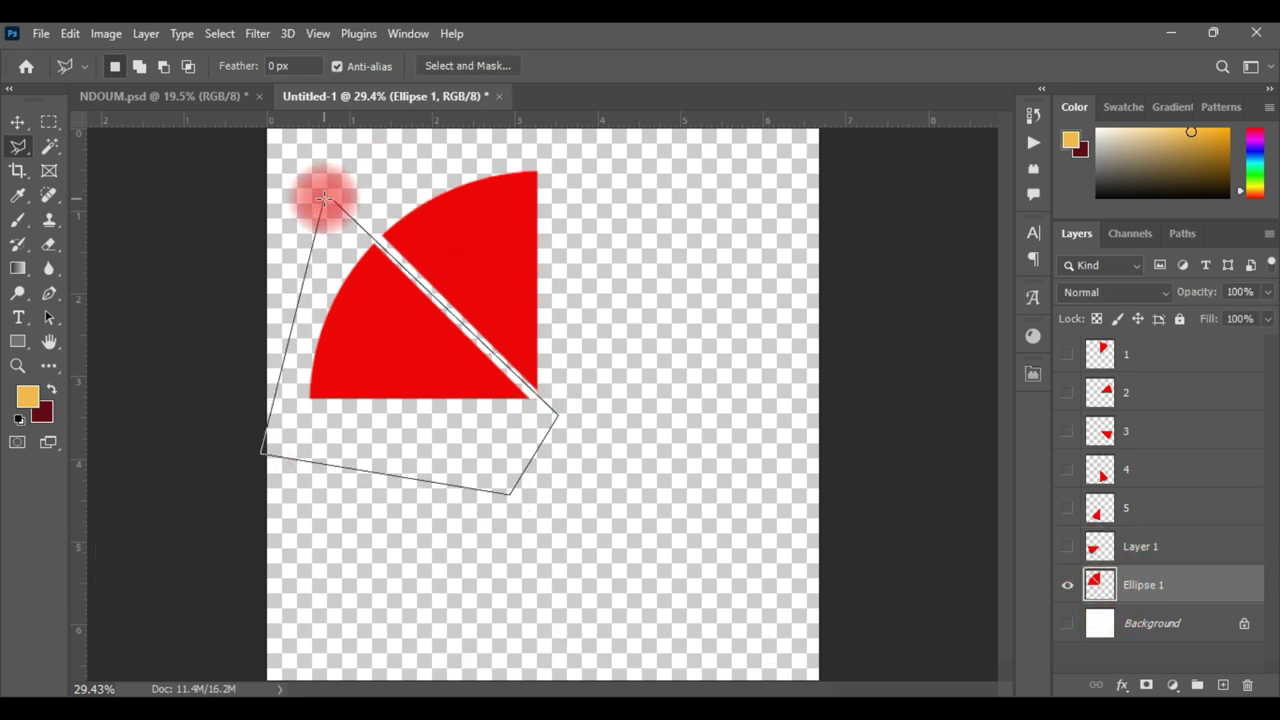
{"action": "right_click", "coordinate": [421, 400]}
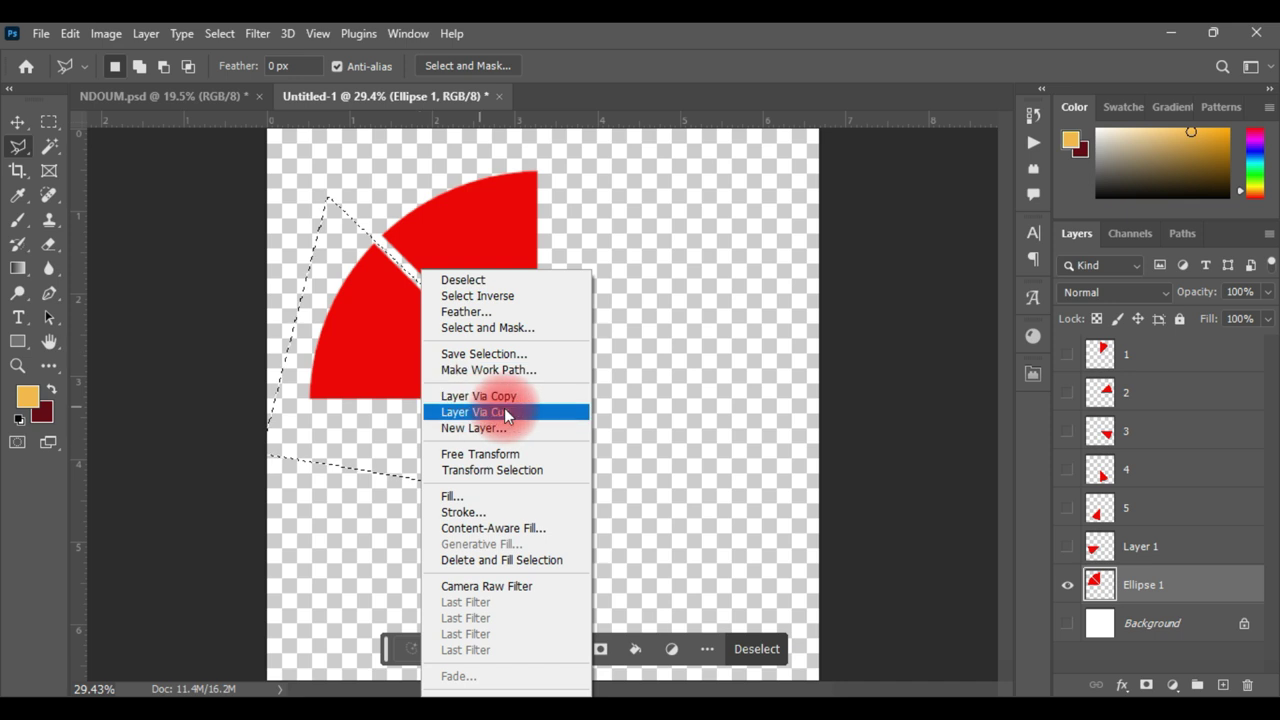
{"action": "left_click", "coordinate": [504, 411]}
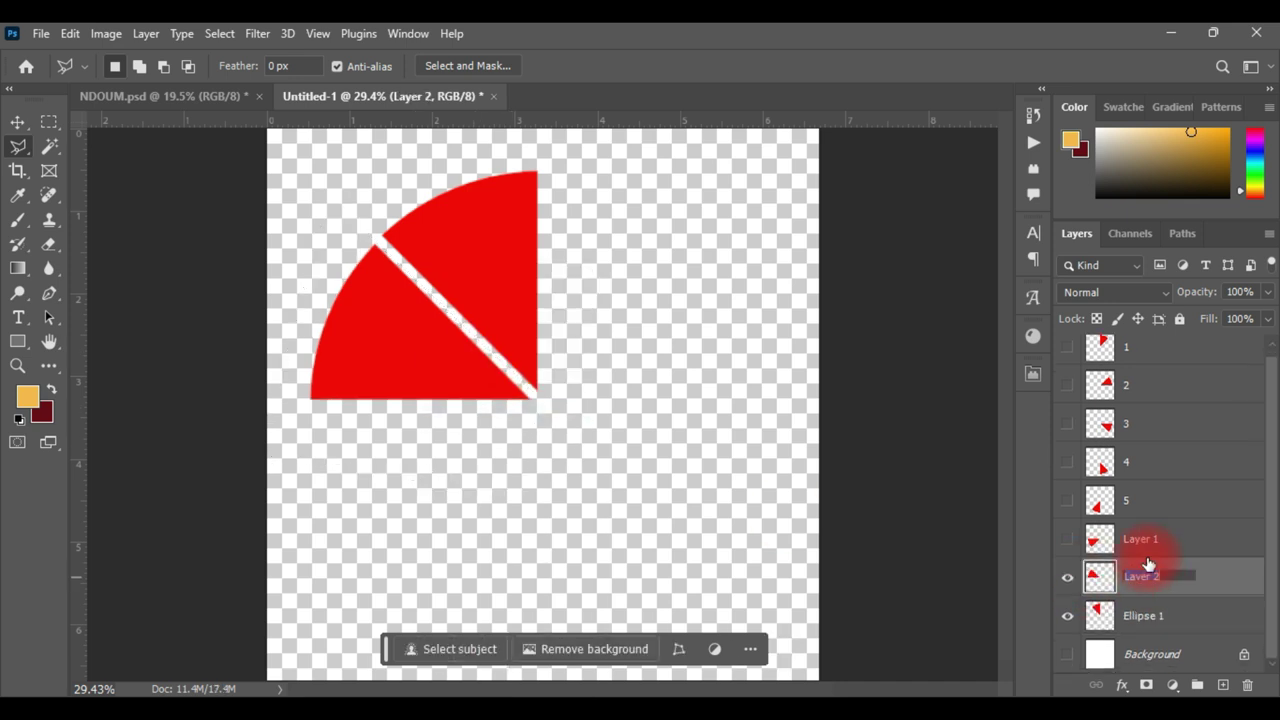
Step: Rename Layer 1, Layer 2 and Ellipse 1 as 6, 7 and 8, and show all the hidden segment layers
{"action": "double_click", "coordinate": [1143, 548]}
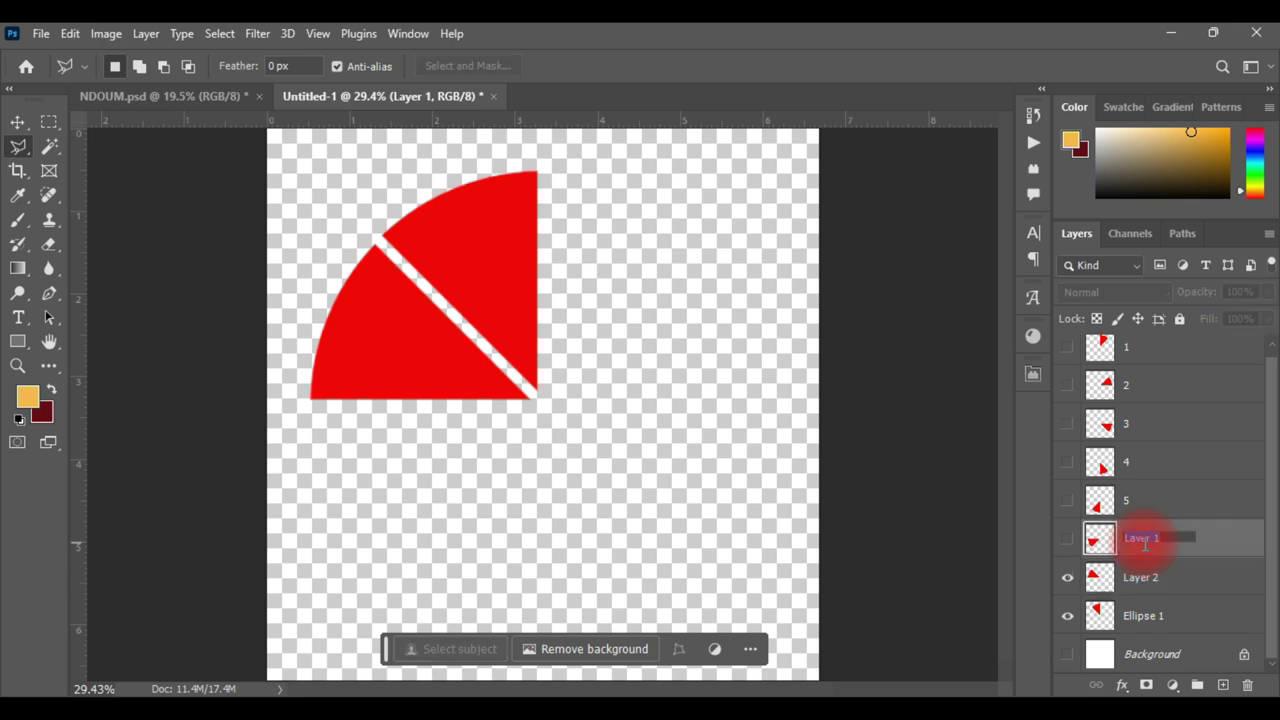
{"action": "type", "text": "6"}
{"action": "double_click", "coordinate": [1143, 577]}
{"action": "type", "text": "7"}
{"action": "double_click", "coordinate": [1140, 615]}
{"action": "type", "text": "8"}
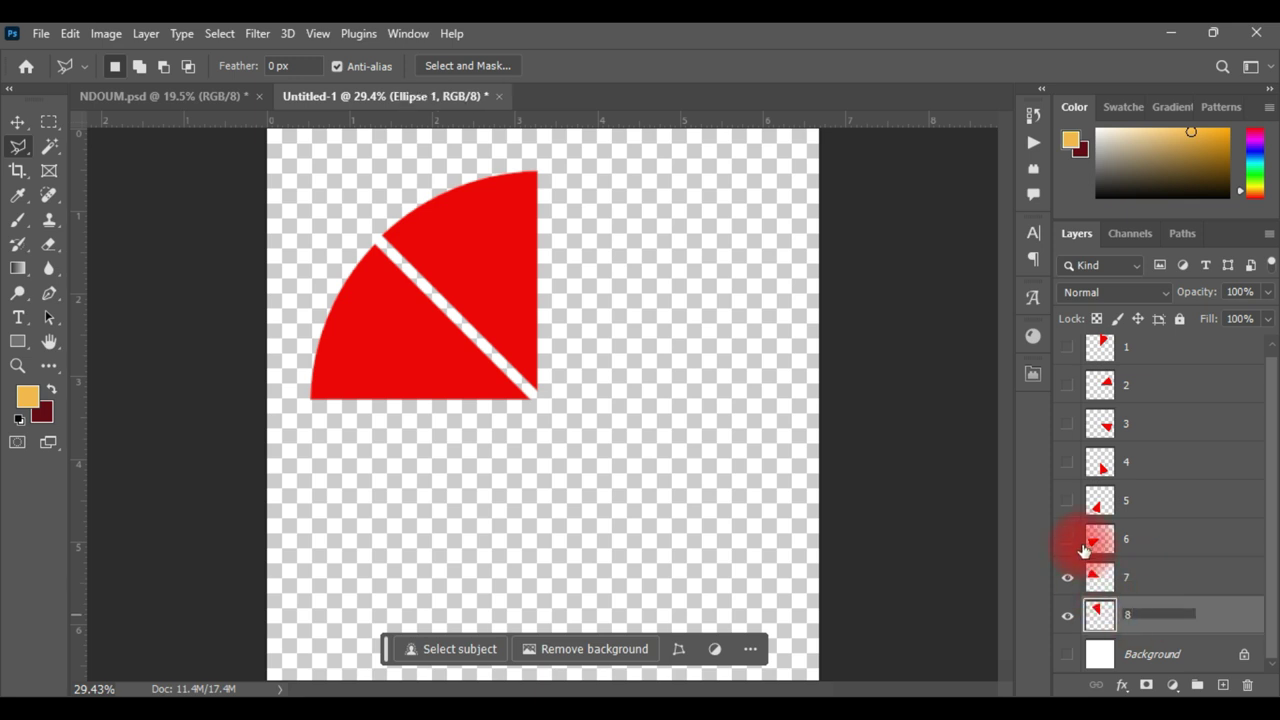
{"action": "key", "text": "Return"}
{"action": "left_click_drag", "start_coordinate": [1067, 539], "coordinate": [1075, 380]}
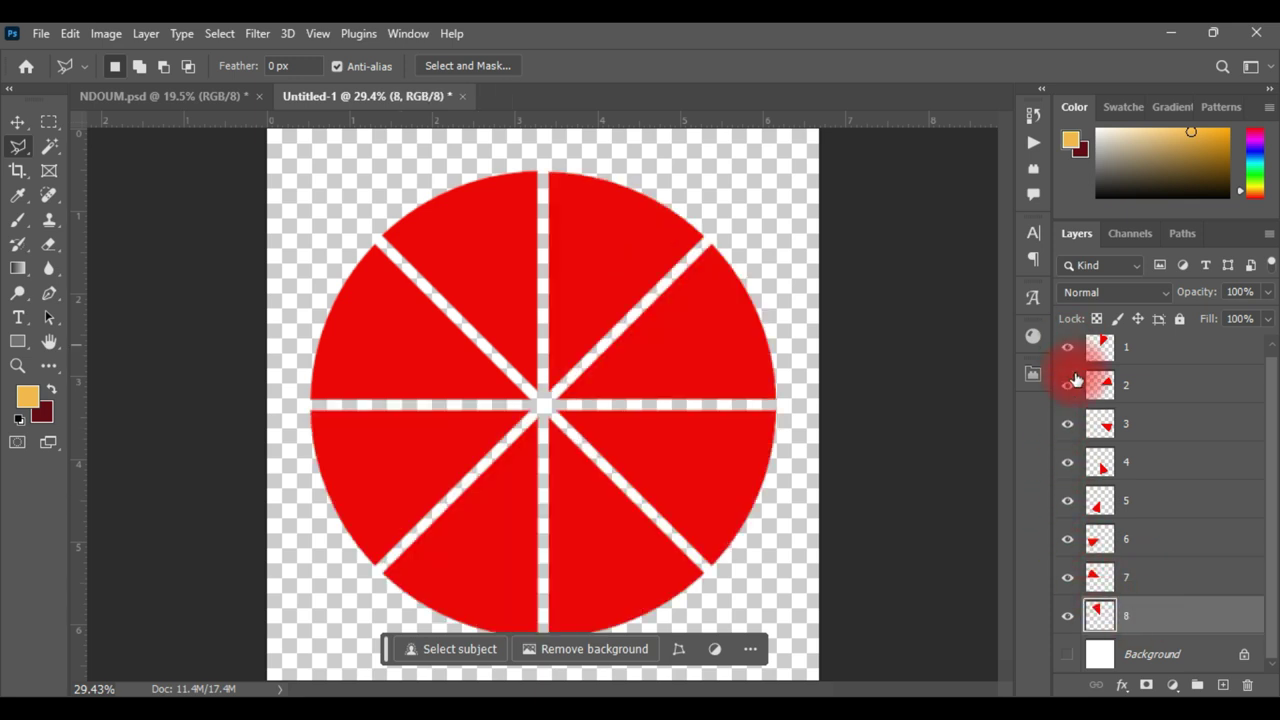
{"action": "scroll", "coordinate": [543, 294], "scroll_direction": "down", "scroll_amount": 3}
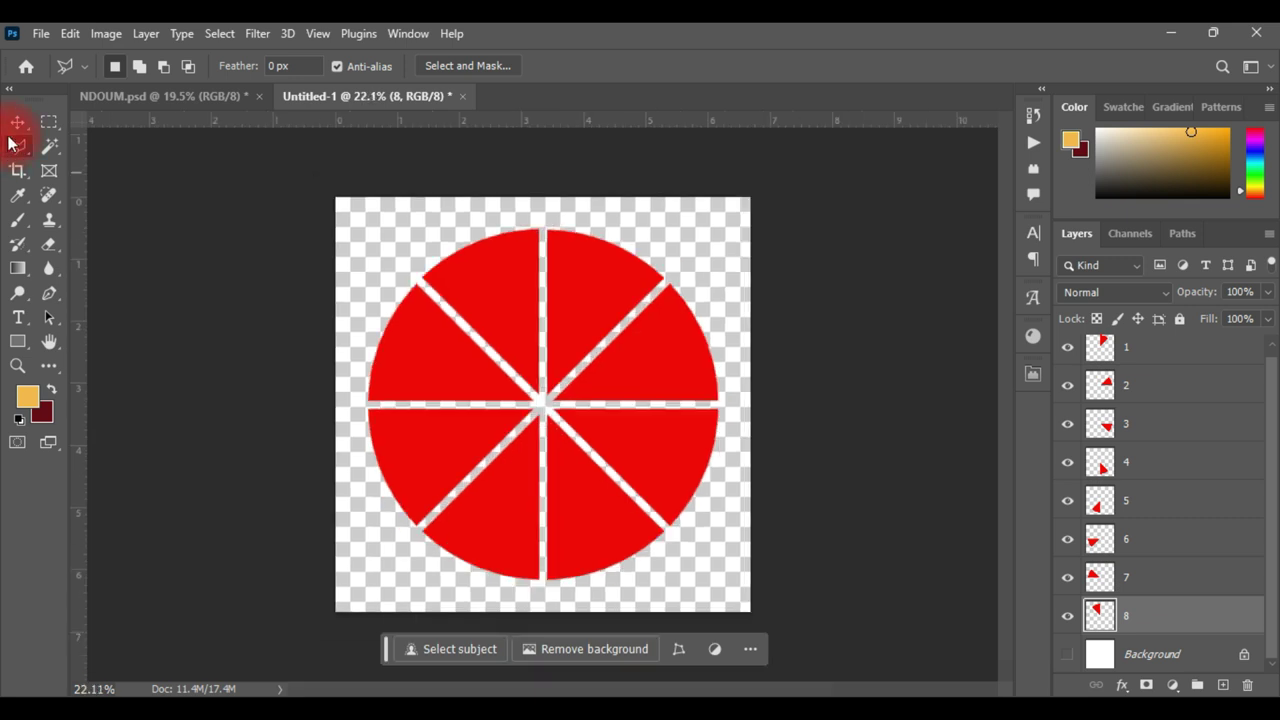
Step: Move segments 1, 8, 7, 6 and 4 outward from the circle with the Move tool to test their separation
{"action": "left_click", "coordinate": [17, 121]}
{"action": "scroll", "coordinate": [609, 360], "scroll_direction": "up", "scroll_amount": 2}
{"action": "scroll", "coordinate": [634, 277], "scroll_direction": "down", "scroll_amount": 1}
{"action": "left_click_drag", "start_coordinate": [715, 262], "coordinate": [868, 284]}
{"action": "left_click_drag", "start_coordinate": [511, 266], "coordinate": [352, 233]}
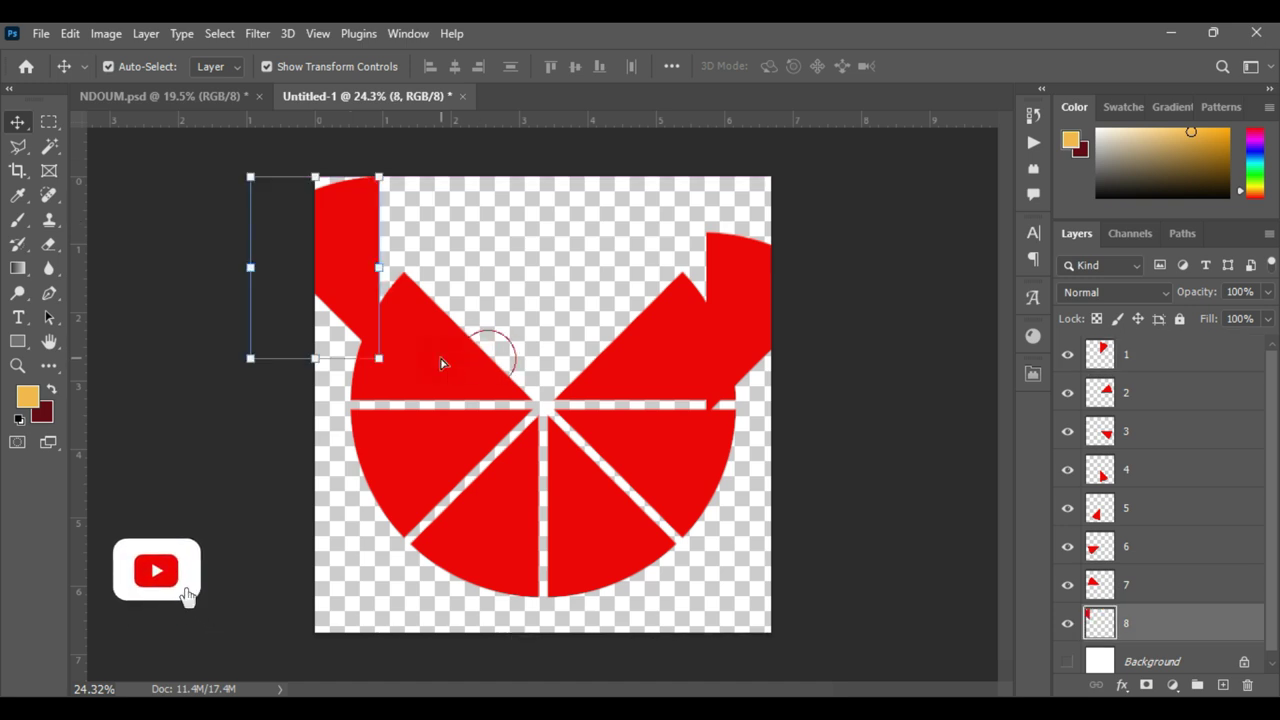
{"action": "left_click_drag", "start_coordinate": [440, 363], "coordinate": [315, 323]}
{"action": "left_click_drag", "start_coordinate": [494, 441], "coordinate": [414, 486]}
{"action": "left_click_drag", "start_coordinate": [608, 571], "coordinate": [653, 629]}
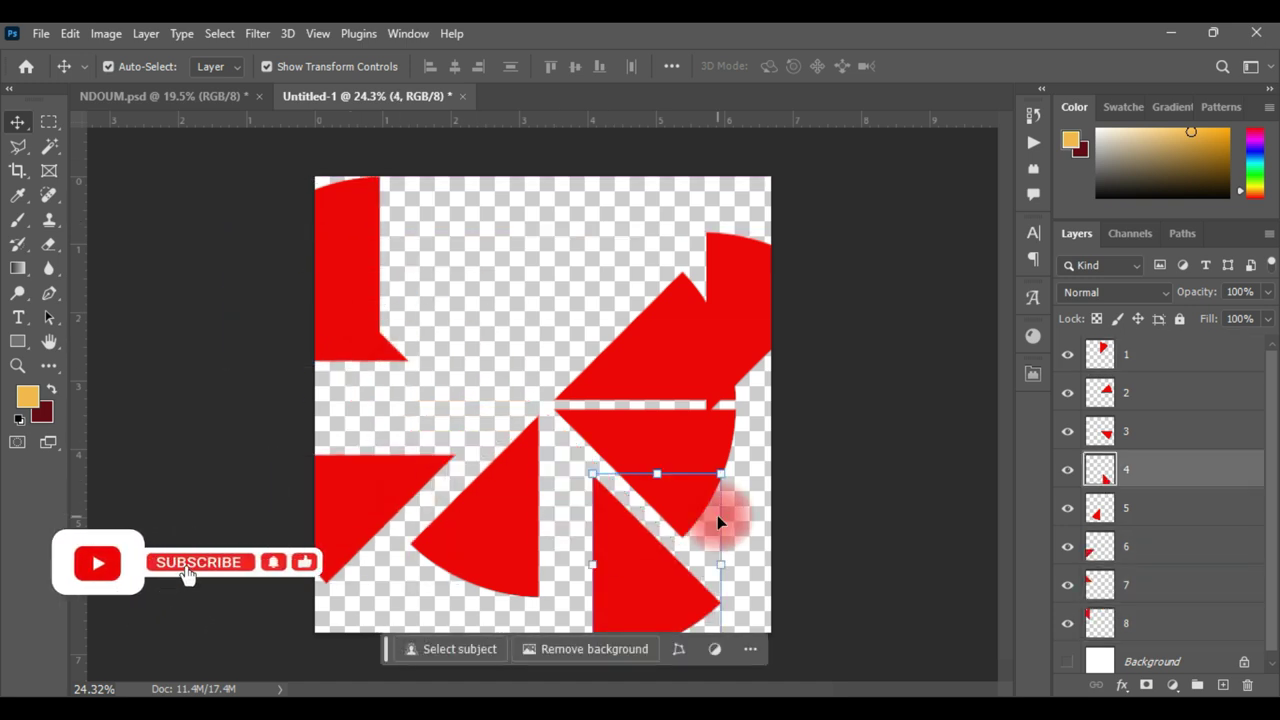
Step: Undo all the segment moves and deselect the layers
{"action": "key", "text": "ctrl+z"}
{"action": "key", "text": "ctrl+z"}
{"action": "key", "text": "ctrl+z"}
{"action": "key", "text": "ctrl+z"}
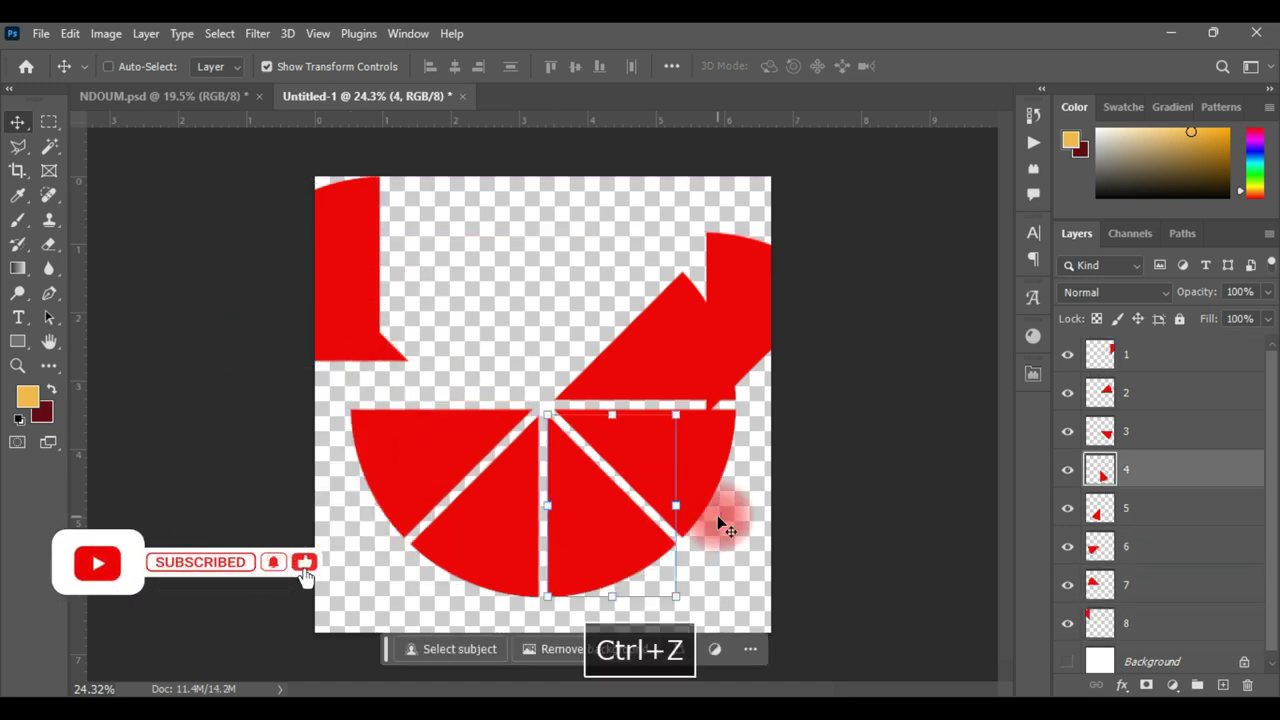
{"action": "key", "text": "ctrl+z"}
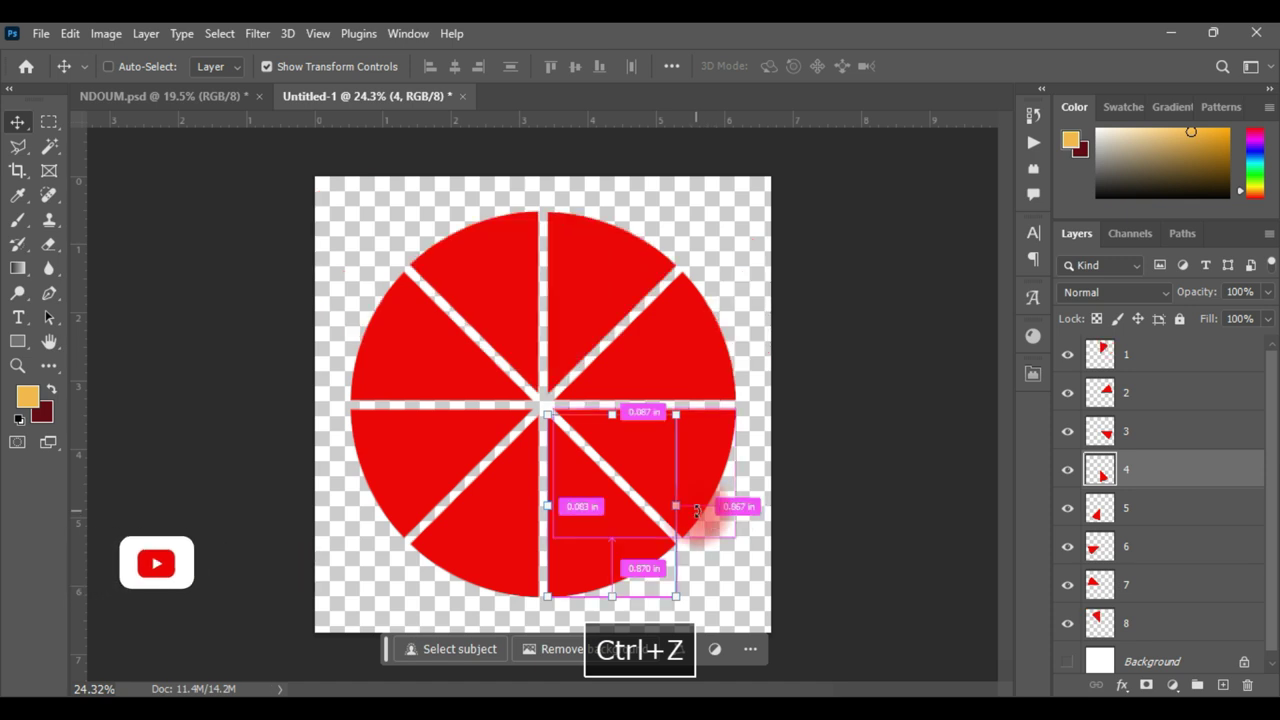
{"action": "left_click", "coordinate": [790, 420], "text": "ctrl"}
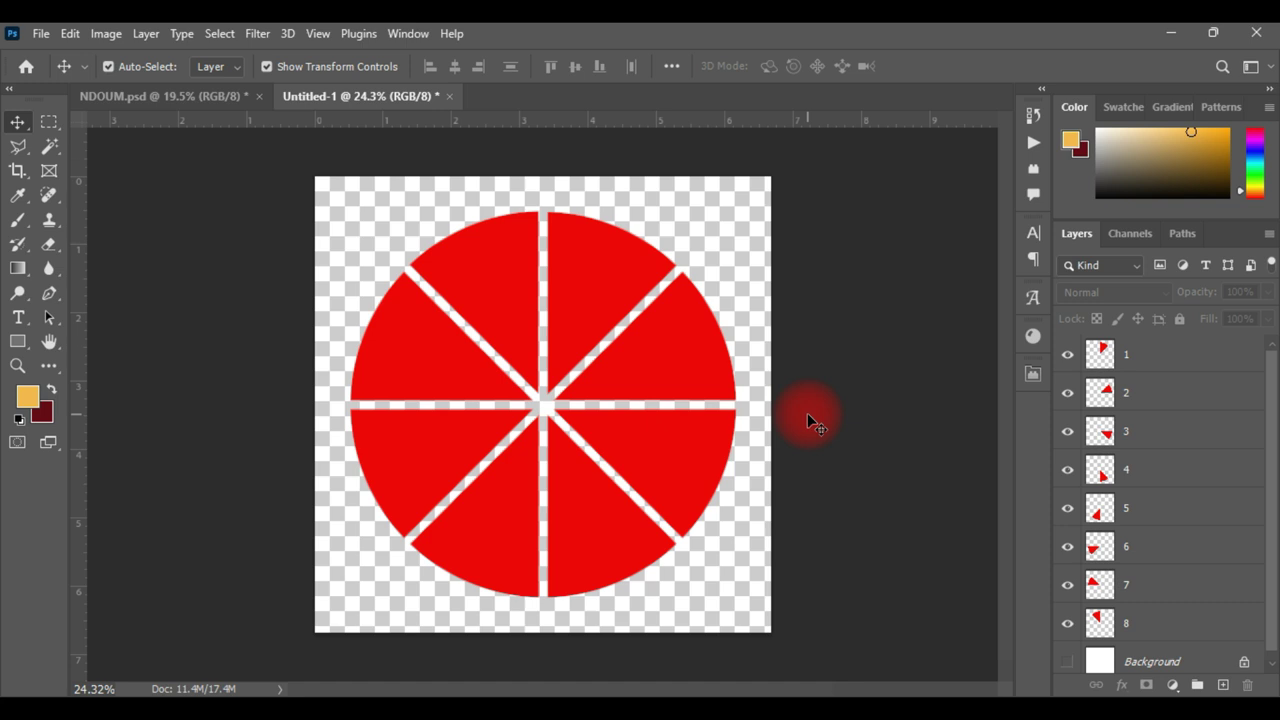
Step: Place "9 Best Run Clubs in Tampa Bay to Join _ UNATION.jpeg" from Downloads as a linked image above layer 1
{"action": "left_click", "coordinate": [591, 276]}
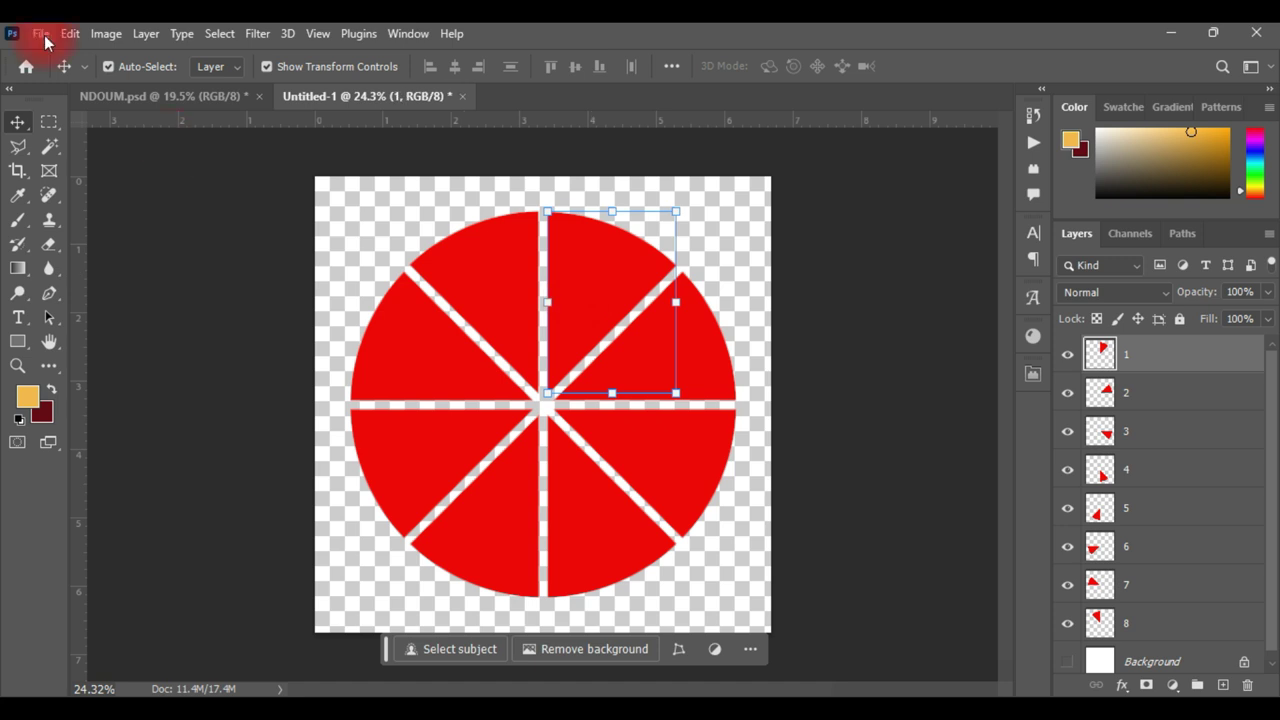
{"action": "left_click", "coordinate": [44, 35]}
{"action": "left_click", "coordinate": [88, 427]}
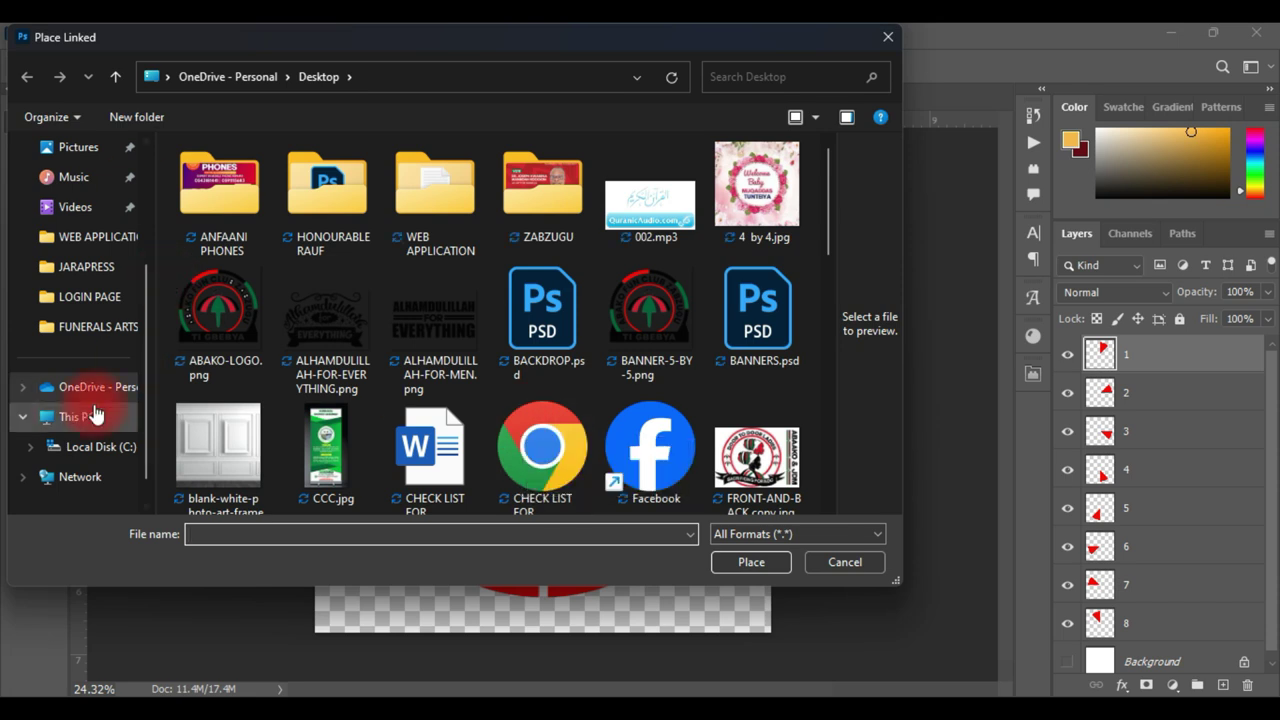
{"action": "scroll", "coordinate": [95, 414], "scroll_direction": "up", "scroll_amount": 3}
{"action": "left_click", "coordinate": [88, 273]}
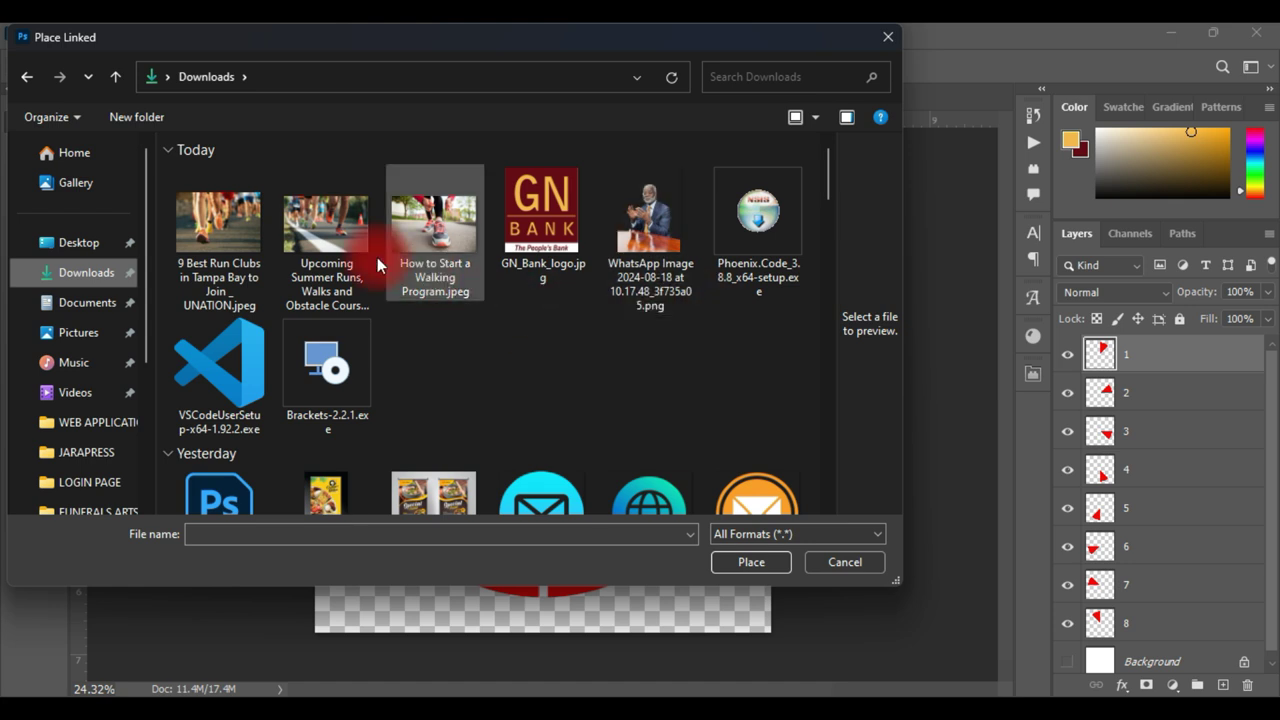
{"action": "double_click", "coordinate": [218, 222]}
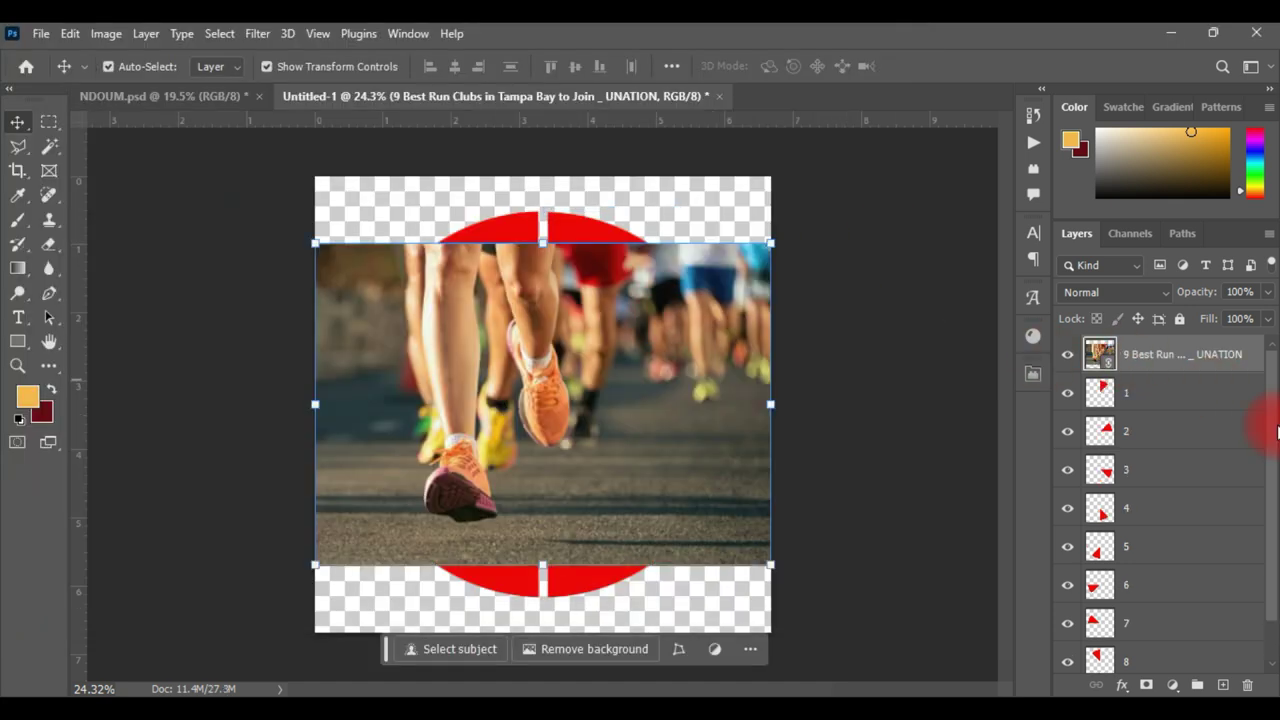
Step: Clip the runners photo to layer 1, scale it to 36.45% and position it over that segment
{"action": "right_click", "coordinate": [1189, 363]}
{"action": "left_click", "coordinate": [1057, 521]}
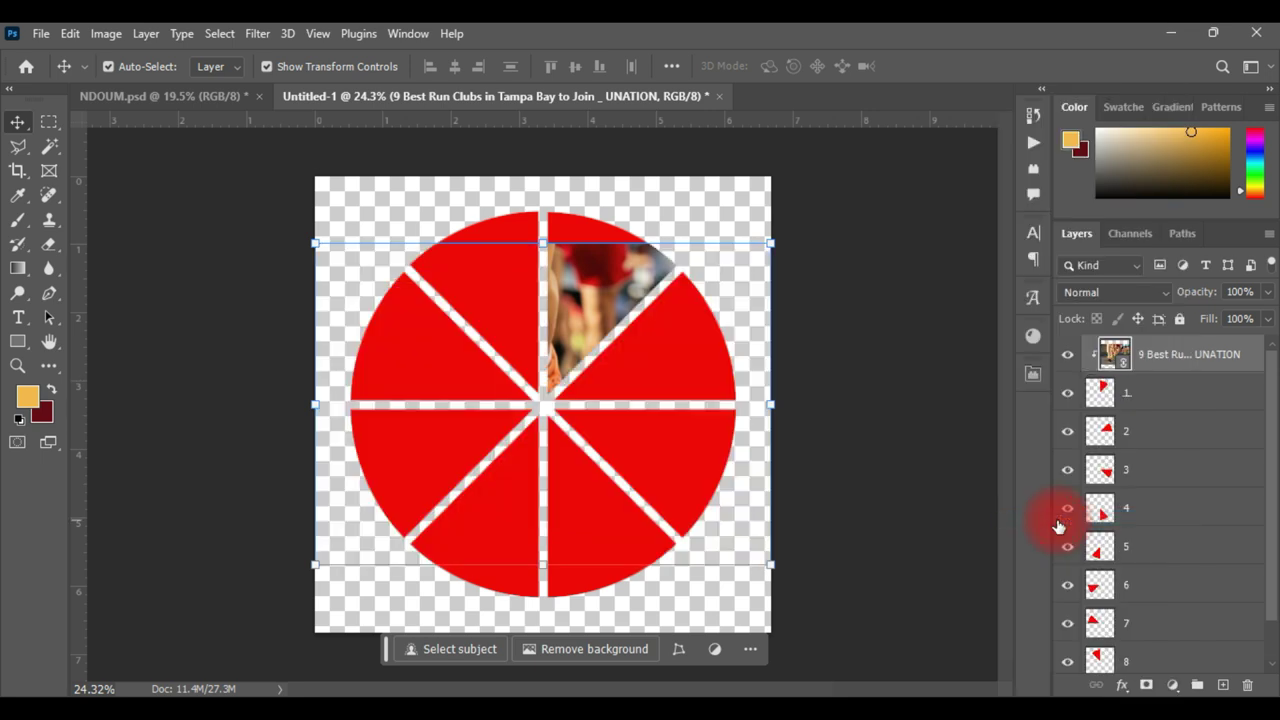
{"action": "left_click_drag", "start_coordinate": [664, 343], "coordinate": [613, 227]}
{"action": "left_click_drag", "start_coordinate": [803, 177], "coordinate": [642, 282]}
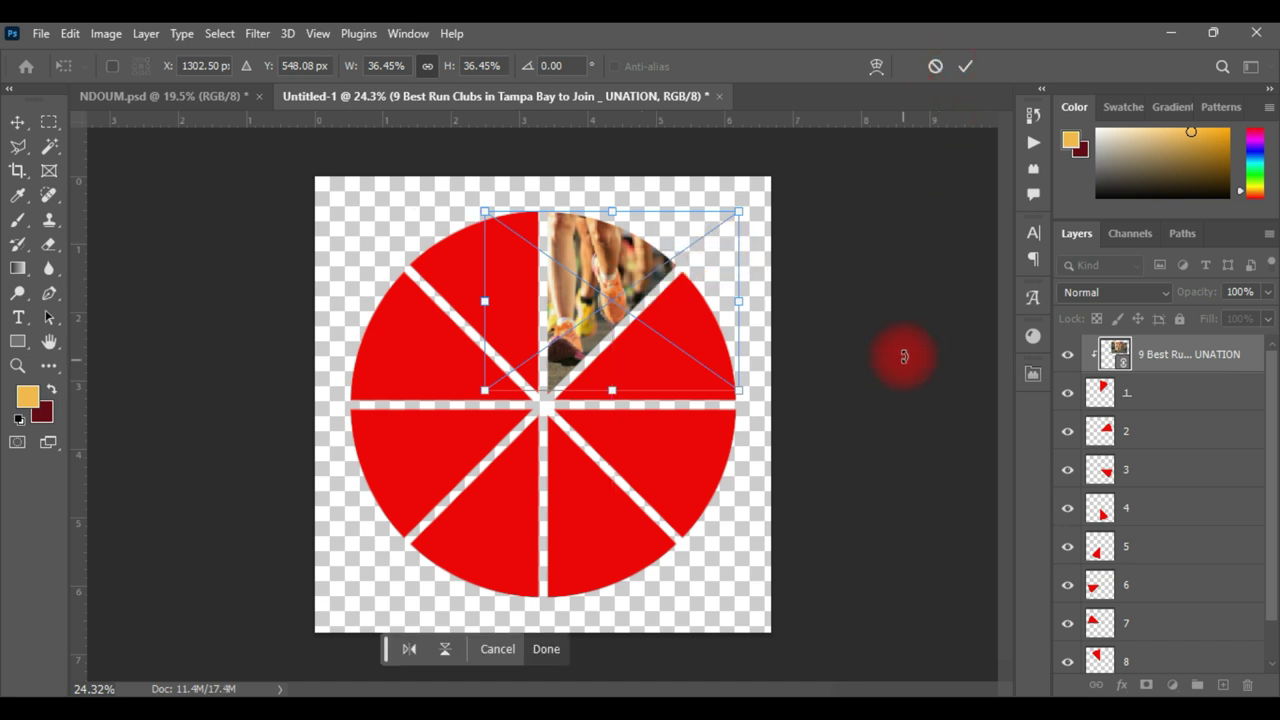
{"action": "left_click", "coordinate": [970, 68]}
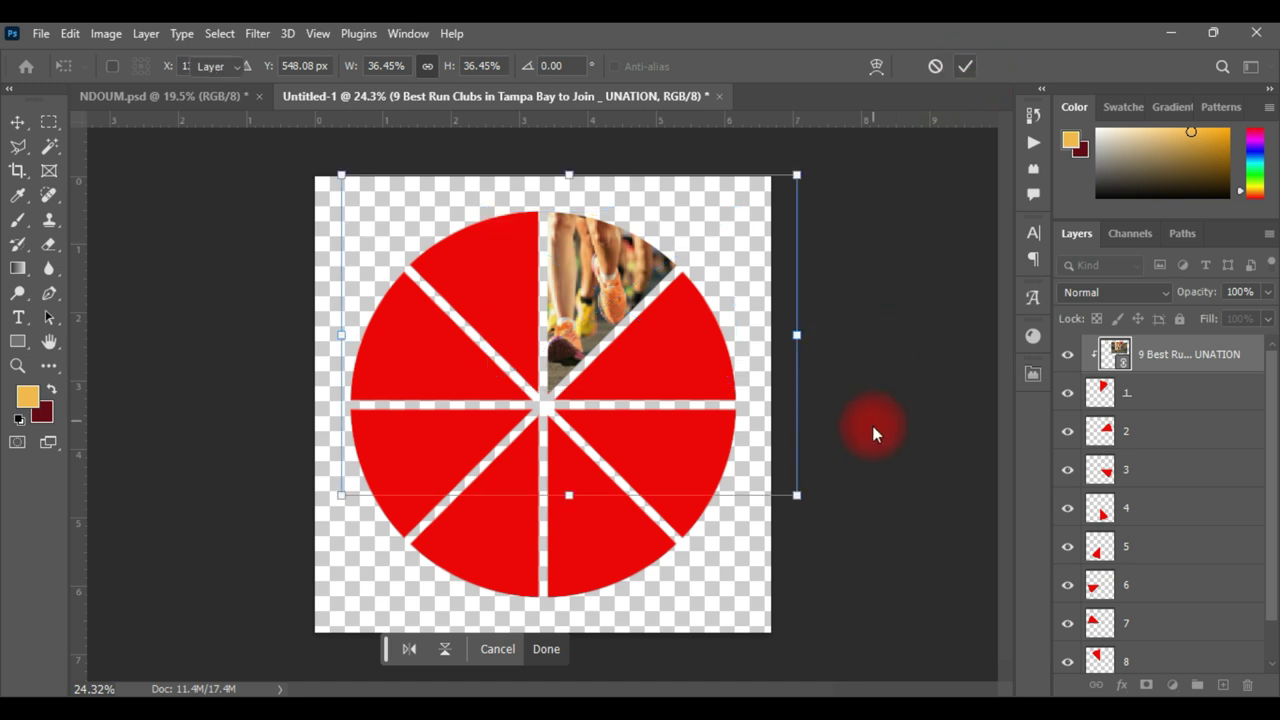
Step: Place the "Upcoming Summer Runs, Walks and Obstacle Course Races - Avenue Calgary" photo as a linked image above layer 5 and clip it to that segment
{"action": "left_click", "coordinate": [509, 527]}
{"action": "left_click", "coordinate": [41, 33]}
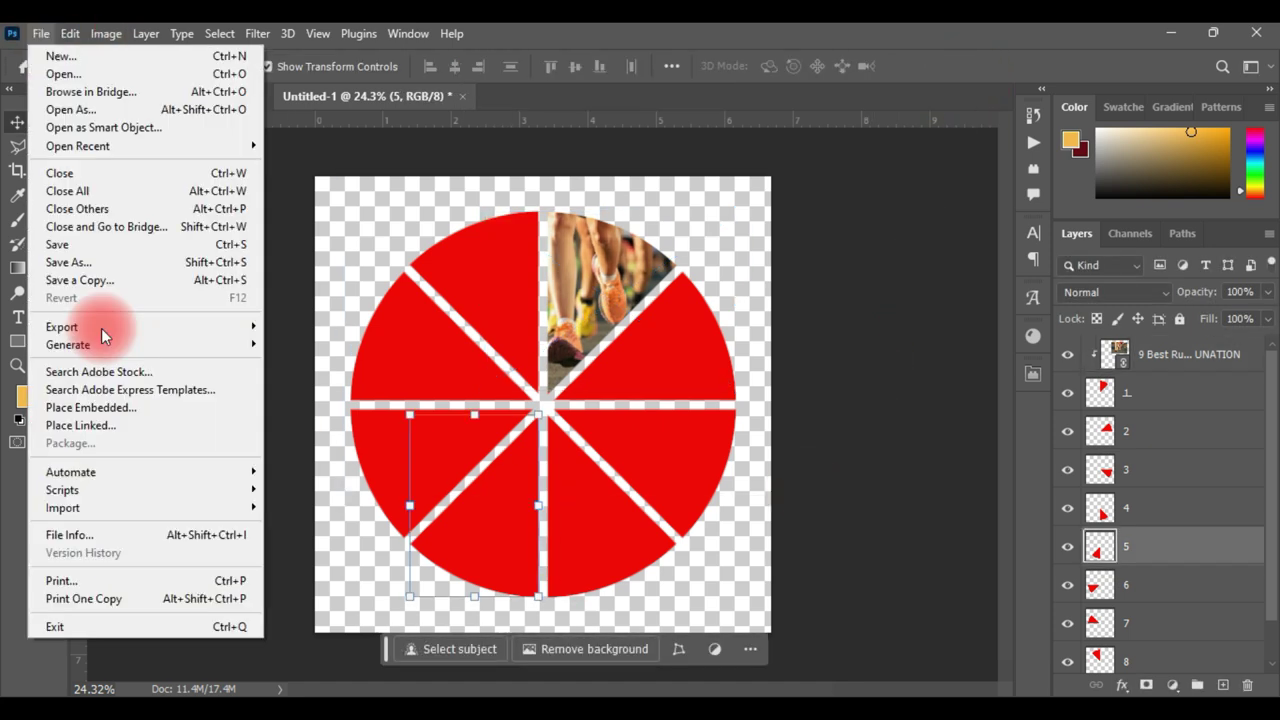
{"action": "left_click", "coordinate": [90, 423]}
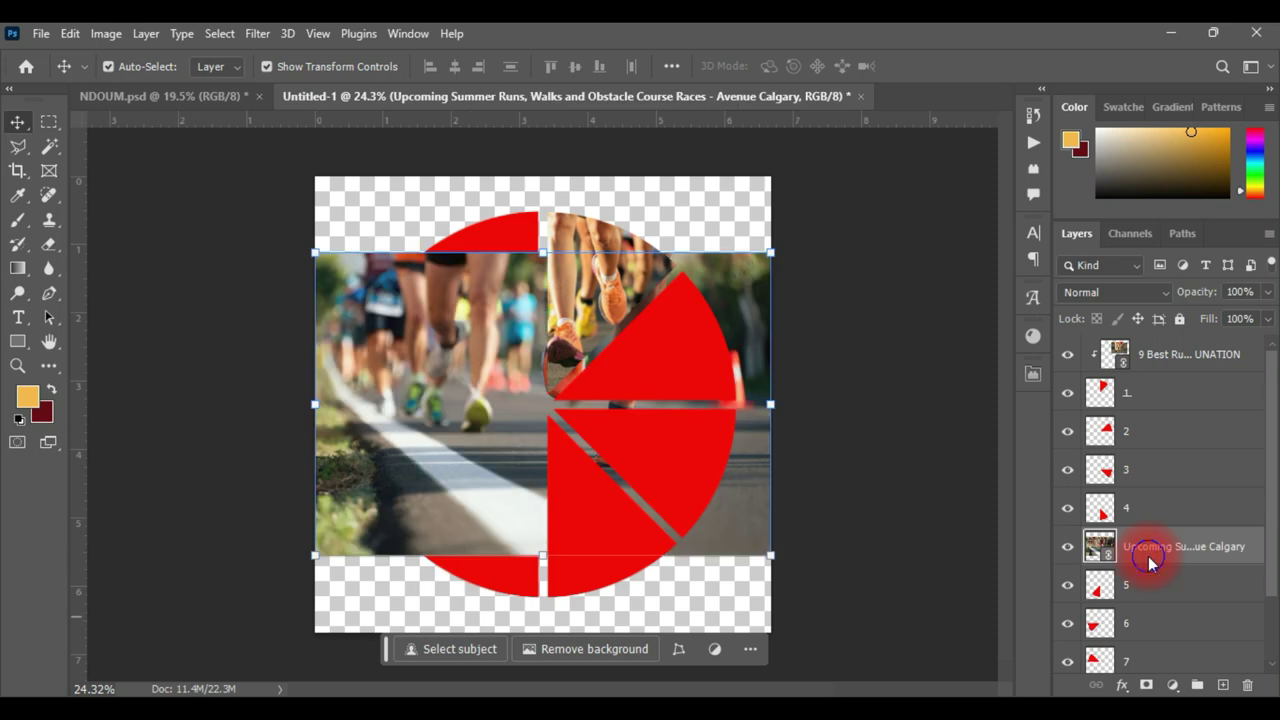
{"action": "right_click", "coordinate": [1151, 552]}
{"action": "left_click", "coordinate": [1034, 524]}
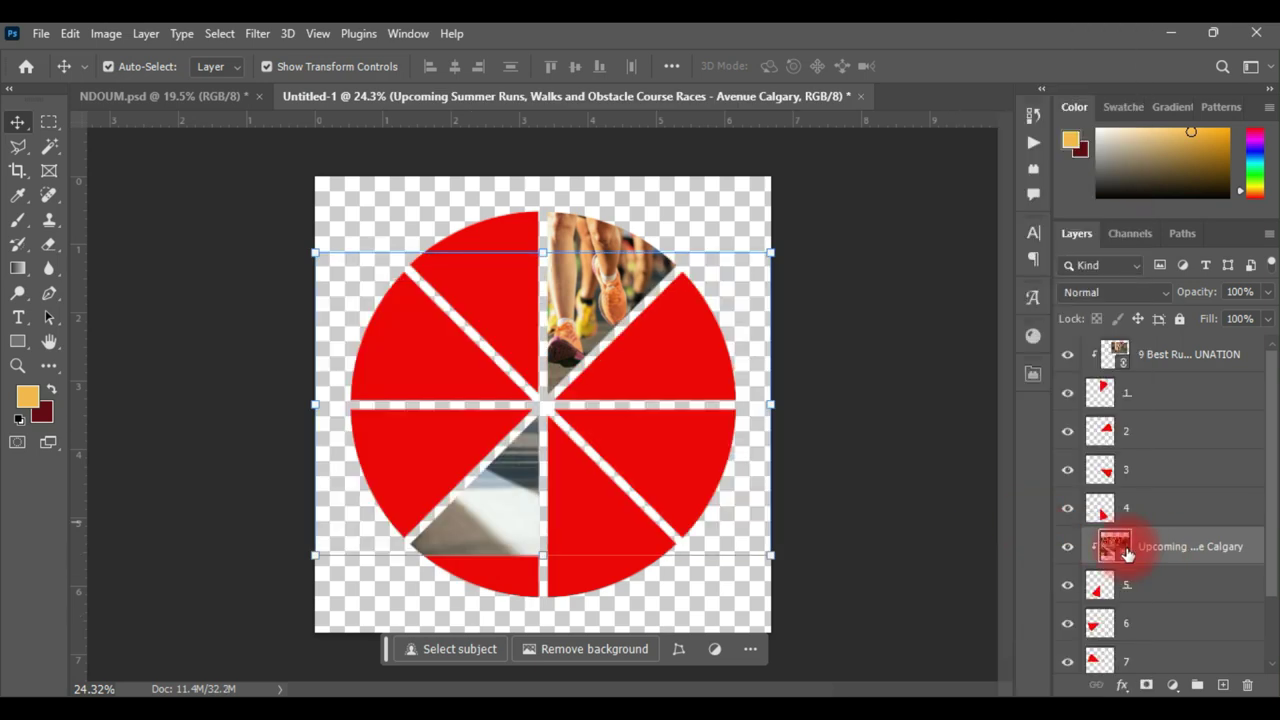
Step: Scale down the Avenue Calgary photo and position it so the runners' shoes and the road fill segment 5
{"action": "left_click_drag", "start_coordinate": [504, 512], "coordinate": [472, 660]}
{"action": "left_click_drag", "start_coordinate": [489, 455], "coordinate": [491, 552]}
{"action": "key", "text": "ctrl+z"}
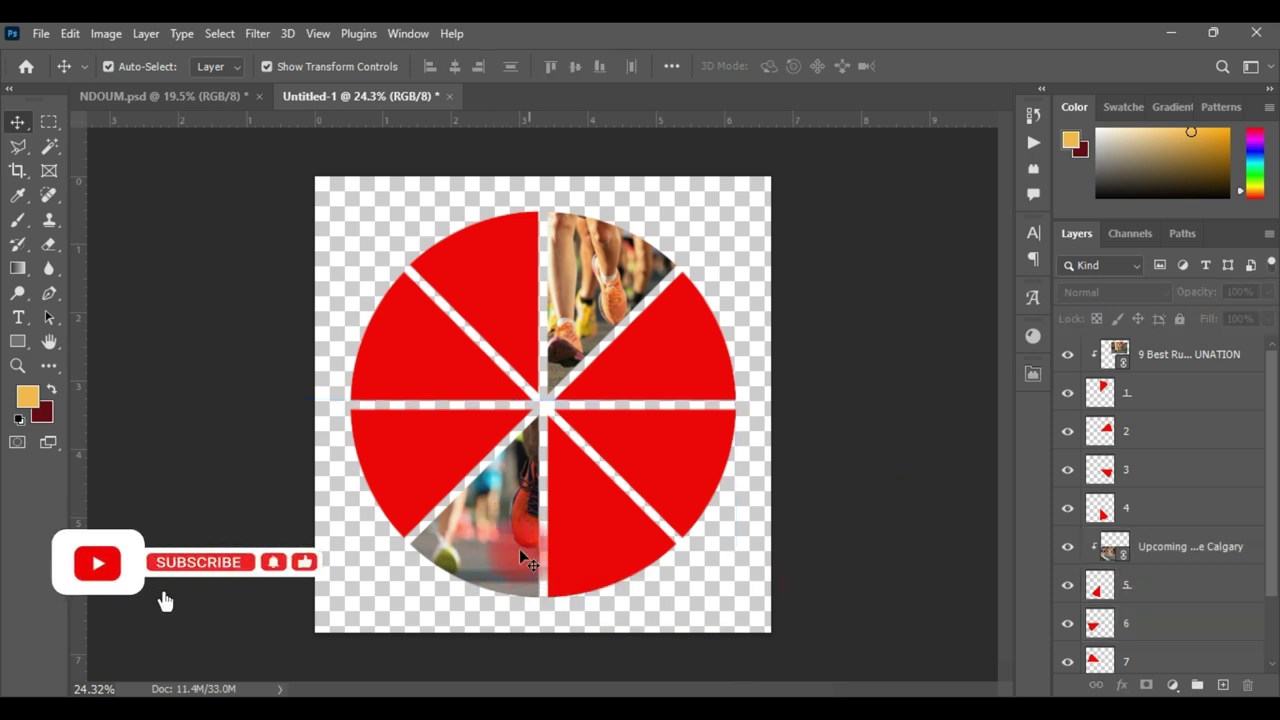
{"action": "left_click", "coordinate": [519, 548]}
{"action": "left_click_drag", "start_coordinate": [740, 402], "coordinate": [686, 432]}
{"action": "left_click_drag", "start_coordinate": [523, 495], "coordinate": [493, 499]}
{"action": "left_click", "coordinate": [965, 66]}
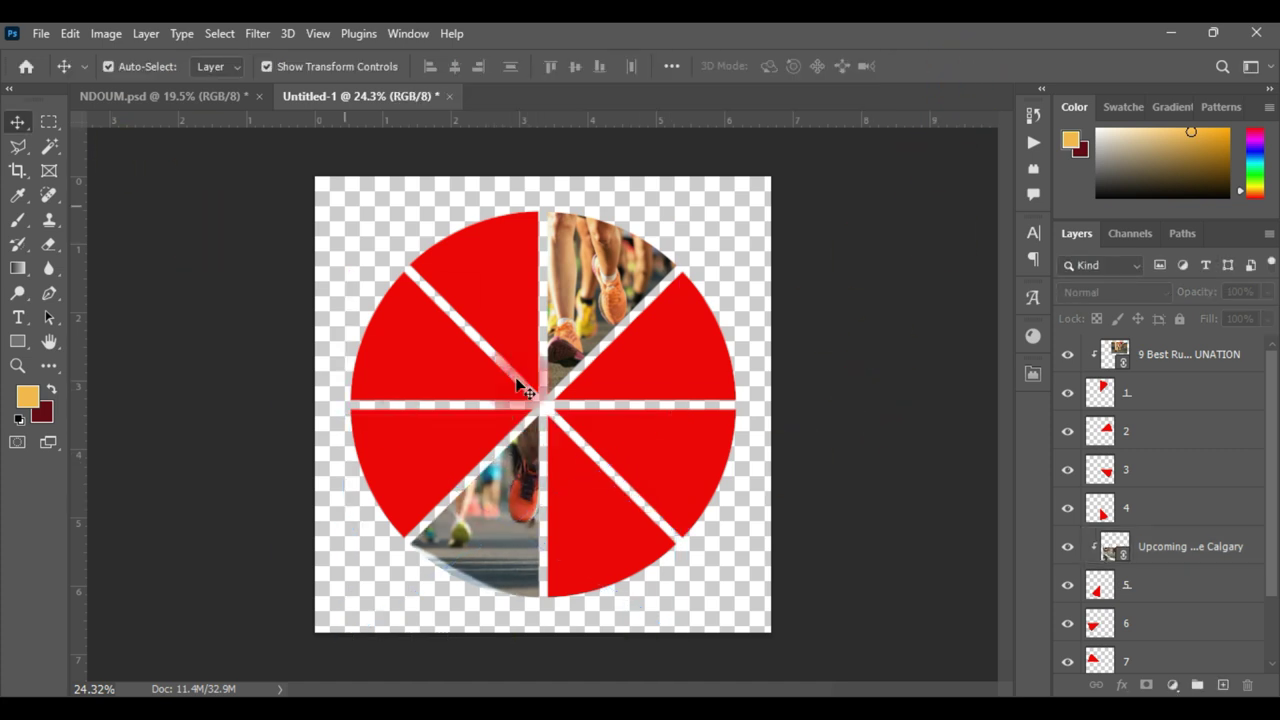
Step: Place the "How to Start a Walking Program" photo as a linked image above layer 7
{"action": "left_click", "coordinate": [634, 461]}
{"action": "left_click", "coordinate": [420, 368]}
{"action": "left_click", "coordinate": [438, 365]}
{"action": "scroll", "coordinate": [1199, 625], "scroll_direction": "down", "scroll_amount": 2}
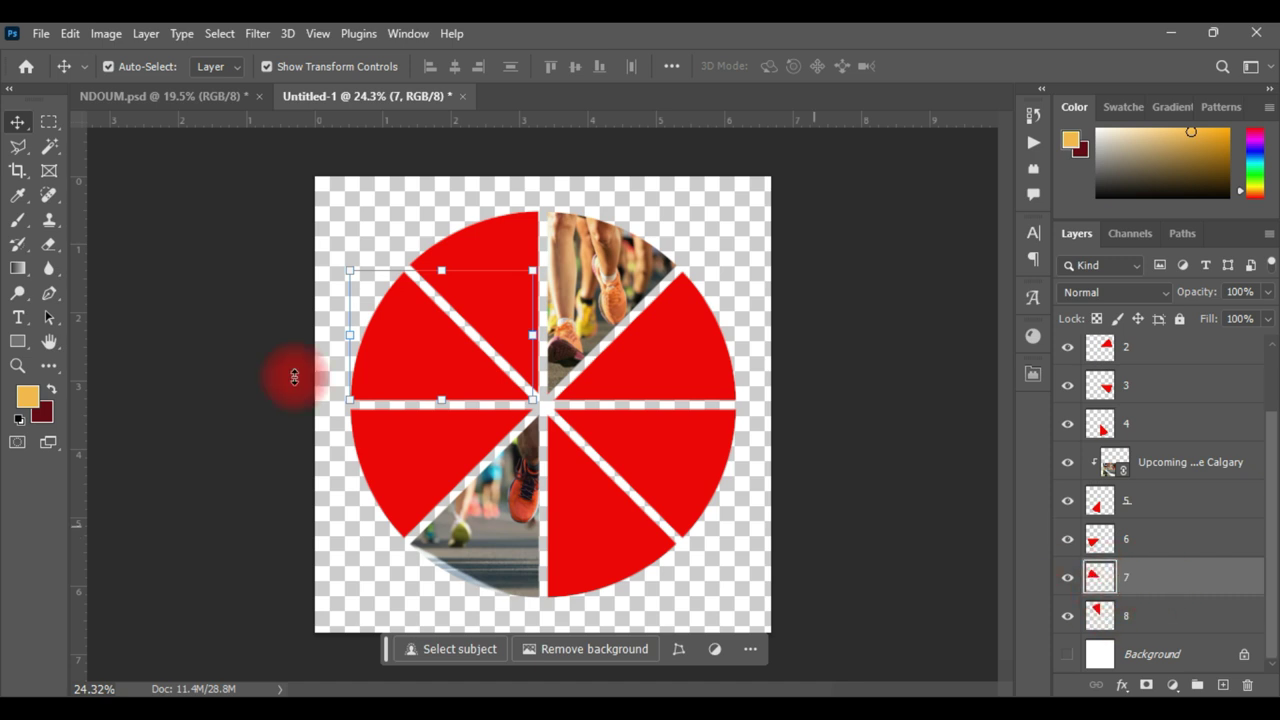
{"action": "left_click", "coordinate": [40, 34]}
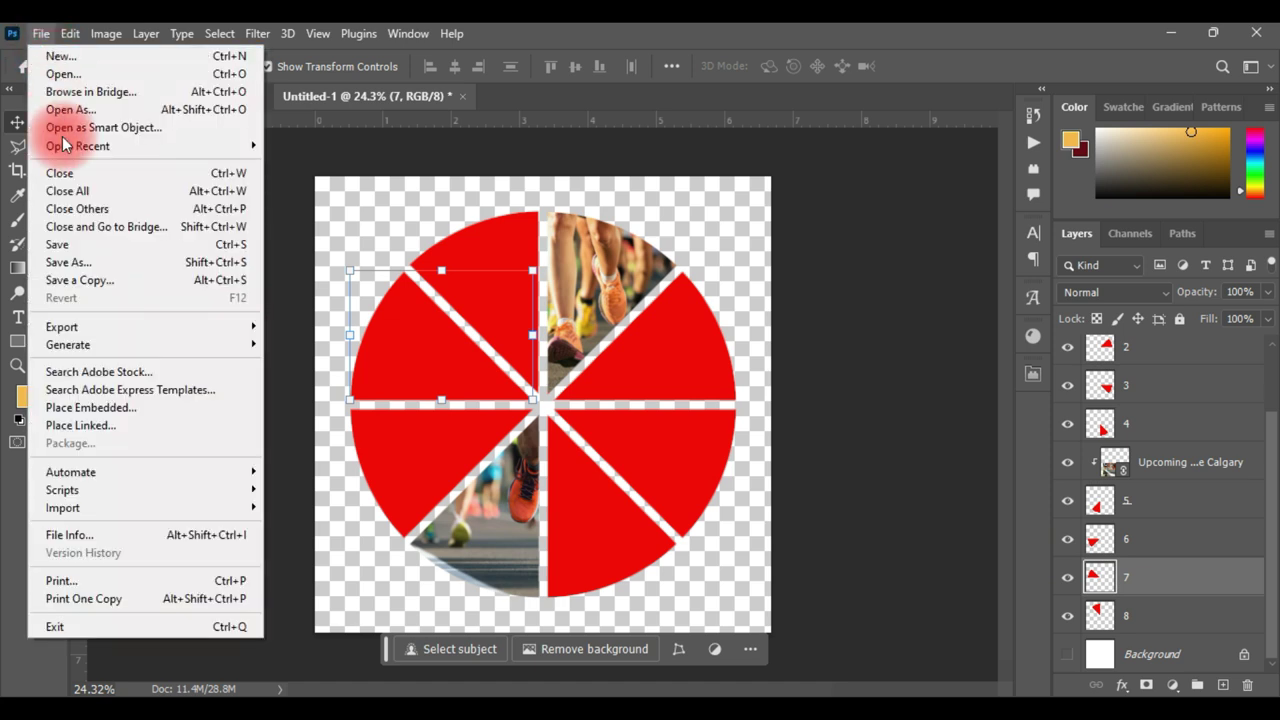
{"action": "left_click", "coordinate": [120, 425]}
Step: Clip the walking program photo to layer 7, scale it to 31.64% and position the shoes within that segment
{"action": "right_click", "coordinate": [1144, 577]}
{"action": "left_click", "coordinate": [1000, 519]}
{"action": "left_click_drag", "start_coordinate": [640, 195], "coordinate": [523, 288]}
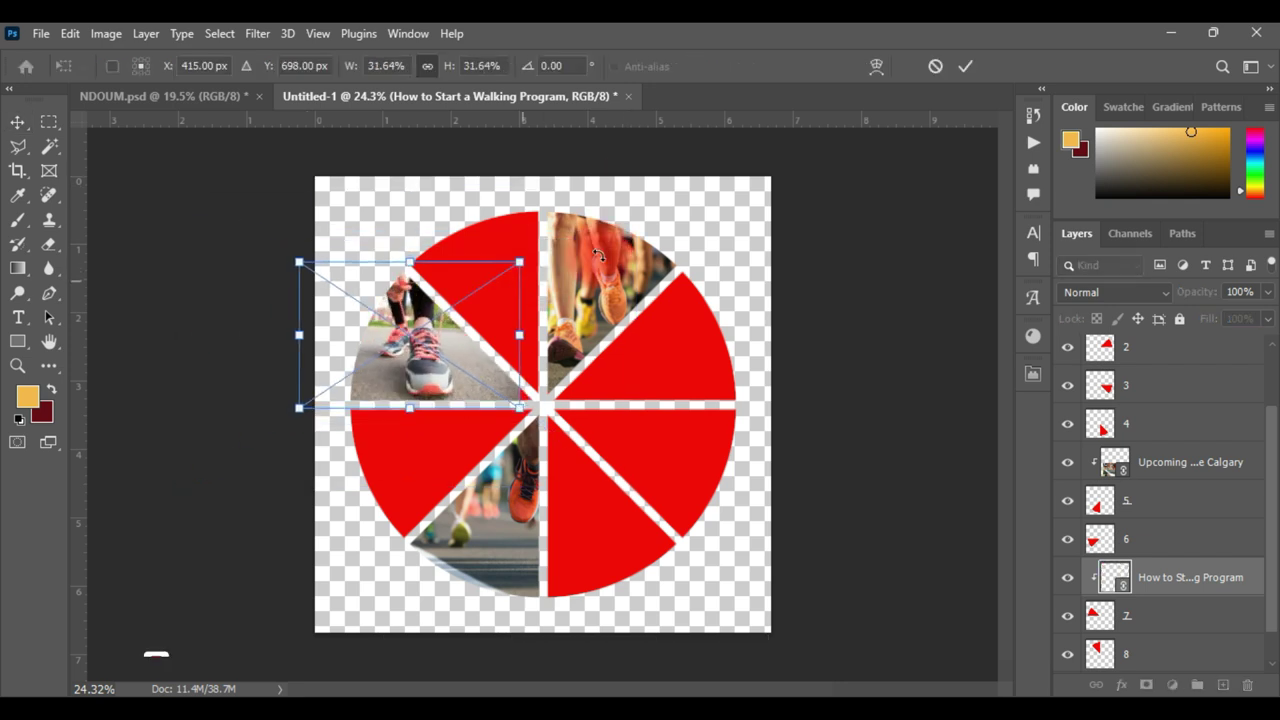
{"action": "key", "text": "Return"}
{"action": "mouse_move", "coordinate": [476, 370]}
{"action": "left_mouse_down"}
{"action": "mouse_move", "coordinate": [465, 366]}
{"action": "mouse_move", "coordinate": [468, 381]}
{"action": "left_mouse_up"}
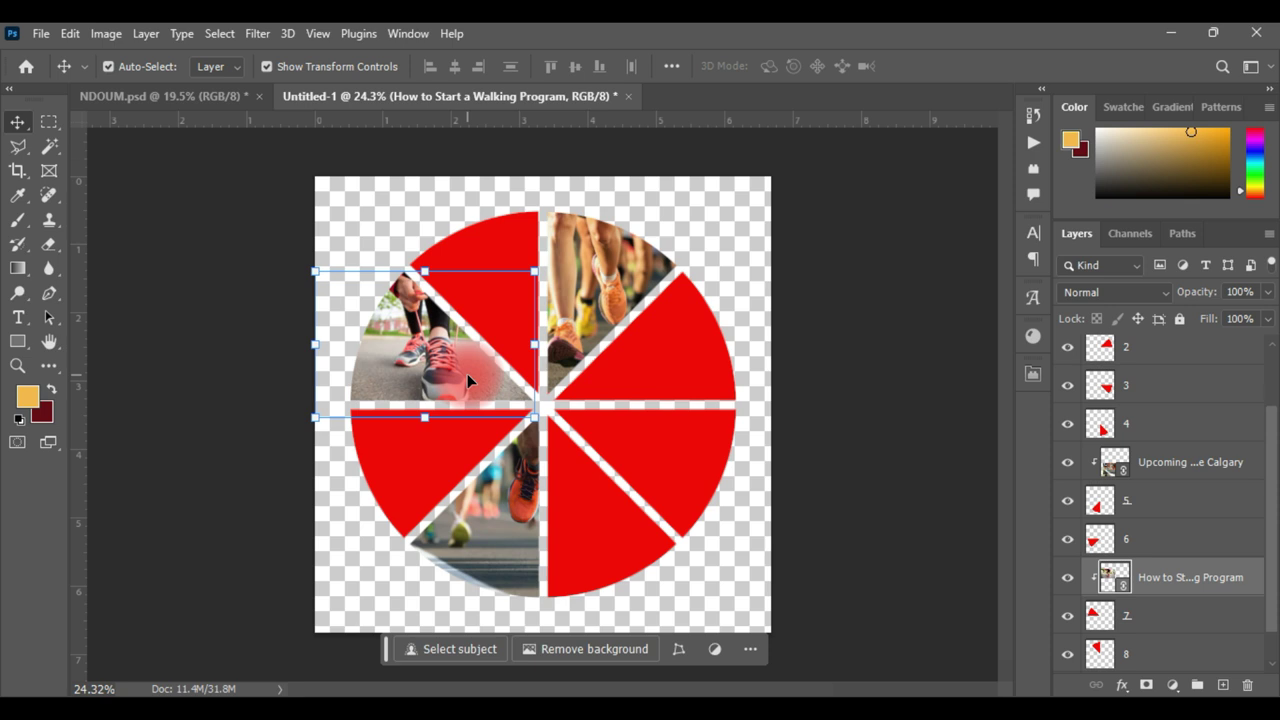
Step: Draw a yellow-orange circle about 402 px in diameter with the Ellipse tool and centre it where the segments meet
{"action": "left_click", "coordinate": [18, 341]}
{"action": "right_click", "coordinate": [18, 341]}
{"action": "left_click", "coordinate": [110, 341]}
{"action": "key", "text": "shift+u"}
{"action": "left_click_drag", "start_coordinate": [508, 360], "coordinate": [598, 448]}
{"action": "left_click", "coordinate": [19, 124]}
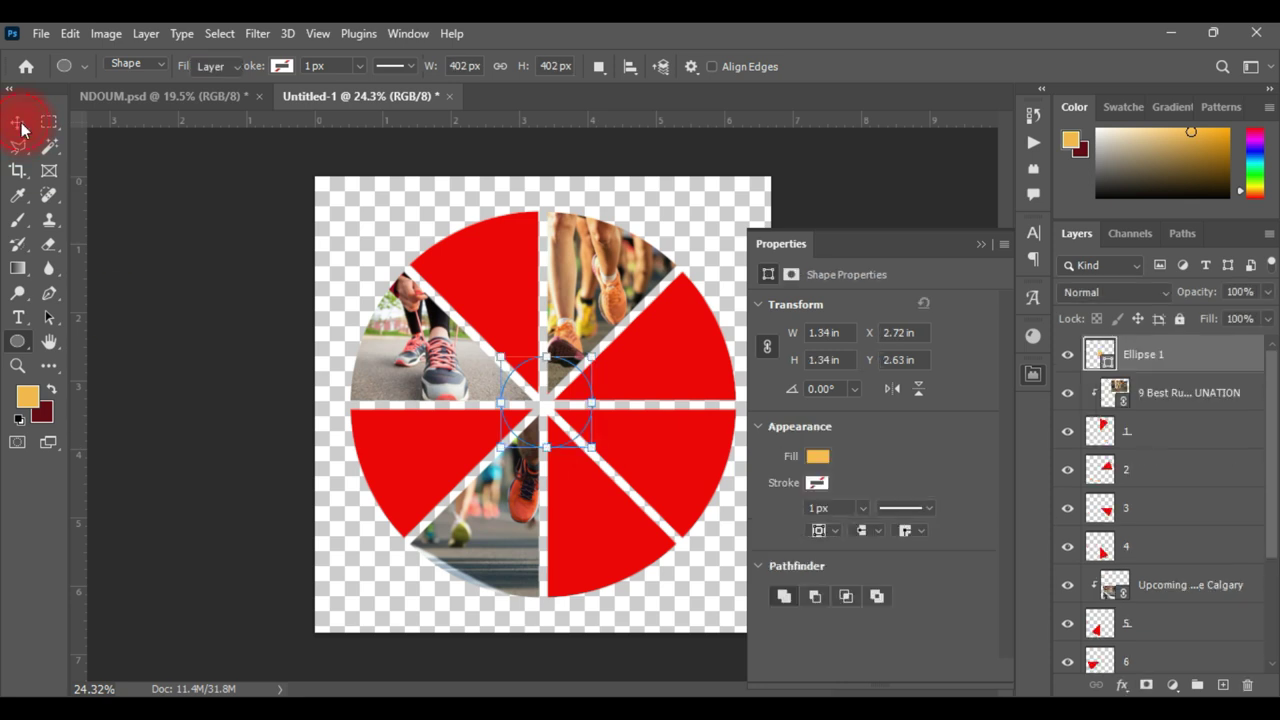
{"action": "left_click_drag", "start_coordinate": [583, 403], "coordinate": [557, 412]}
Step: Duplicate the "9 Best Run Clubs" photo above Ellipse 1, clip the copy to the ellipse and position it over the centre circle
{"action": "left_click", "coordinate": [1160, 396]}
{"action": "key", "text": "ctrl+j"}
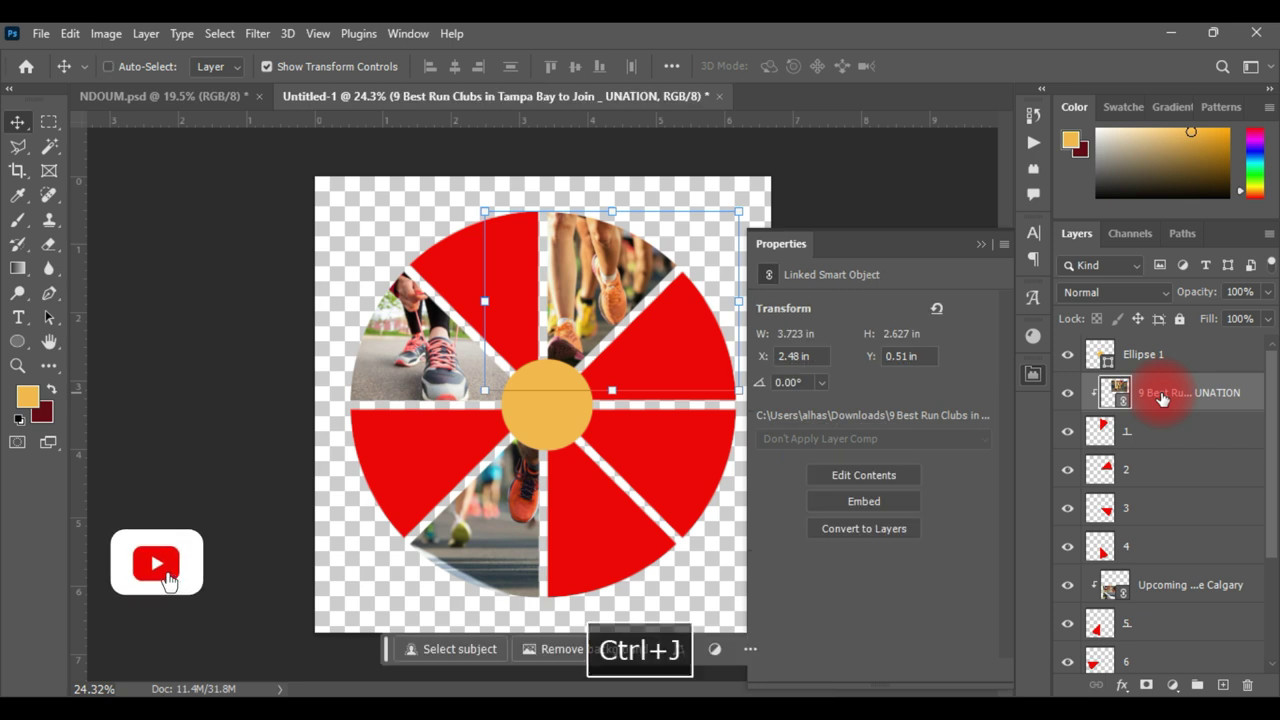
{"action": "left_click_drag", "start_coordinate": [1160, 394], "coordinate": [1153, 352]}
{"action": "right_click", "coordinate": [1153, 352]}
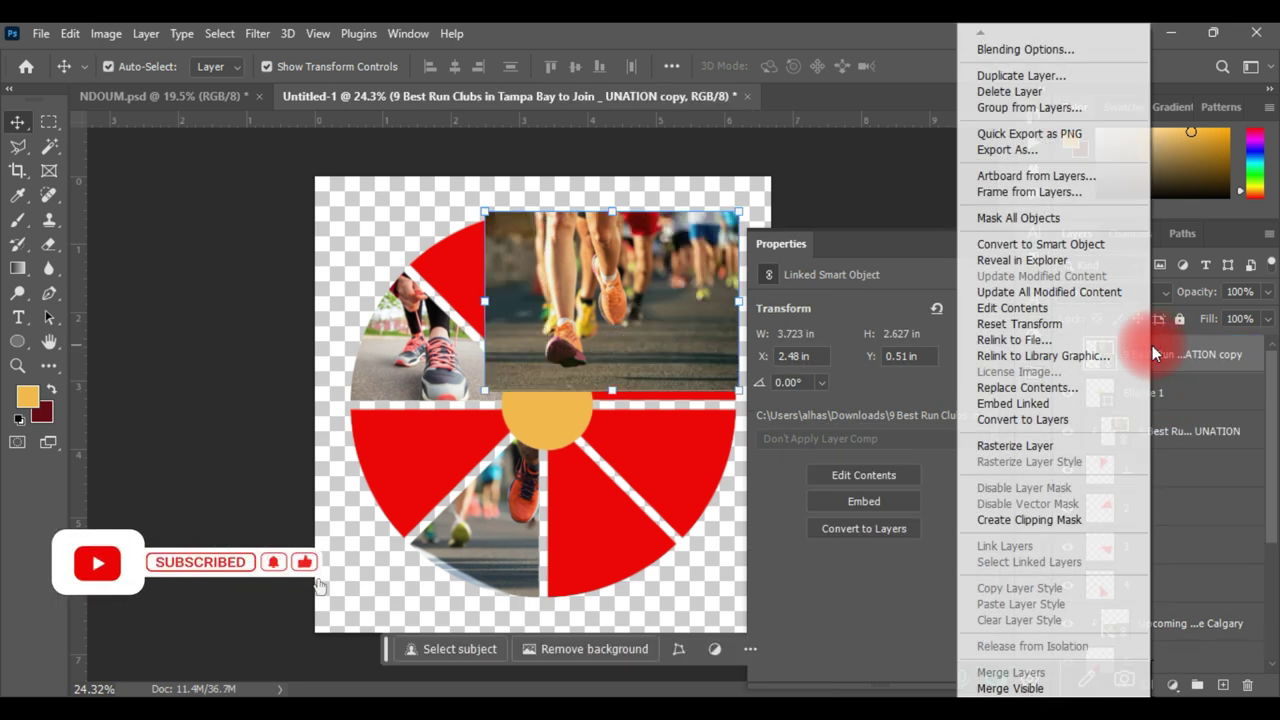
{"action": "left_click", "coordinate": [1024, 521]}
{"action": "left_click_drag", "start_coordinate": [580, 375], "coordinate": [537, 476]}
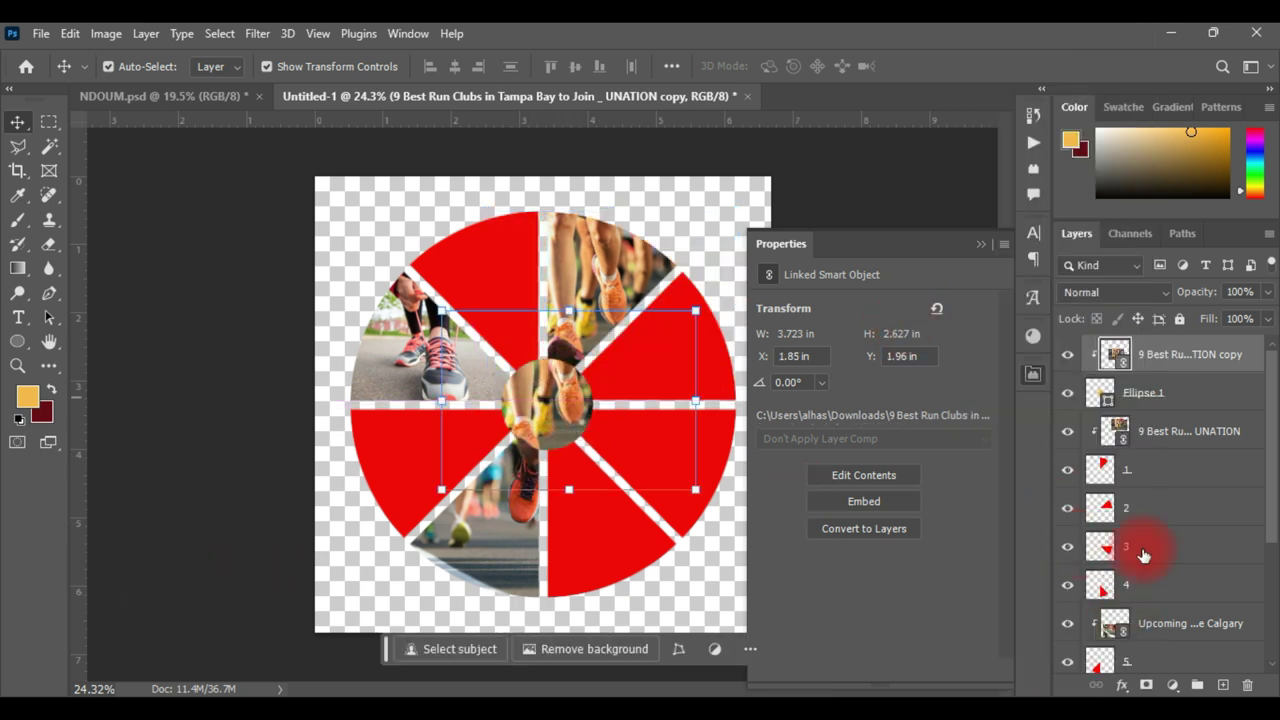
Step: Show the white Background layer, deselect the layers and check the finished design up close
{"action": "scroll", "coordinate": [1137, 509], "scroll_direction": "down", "scroll_amount": 5}
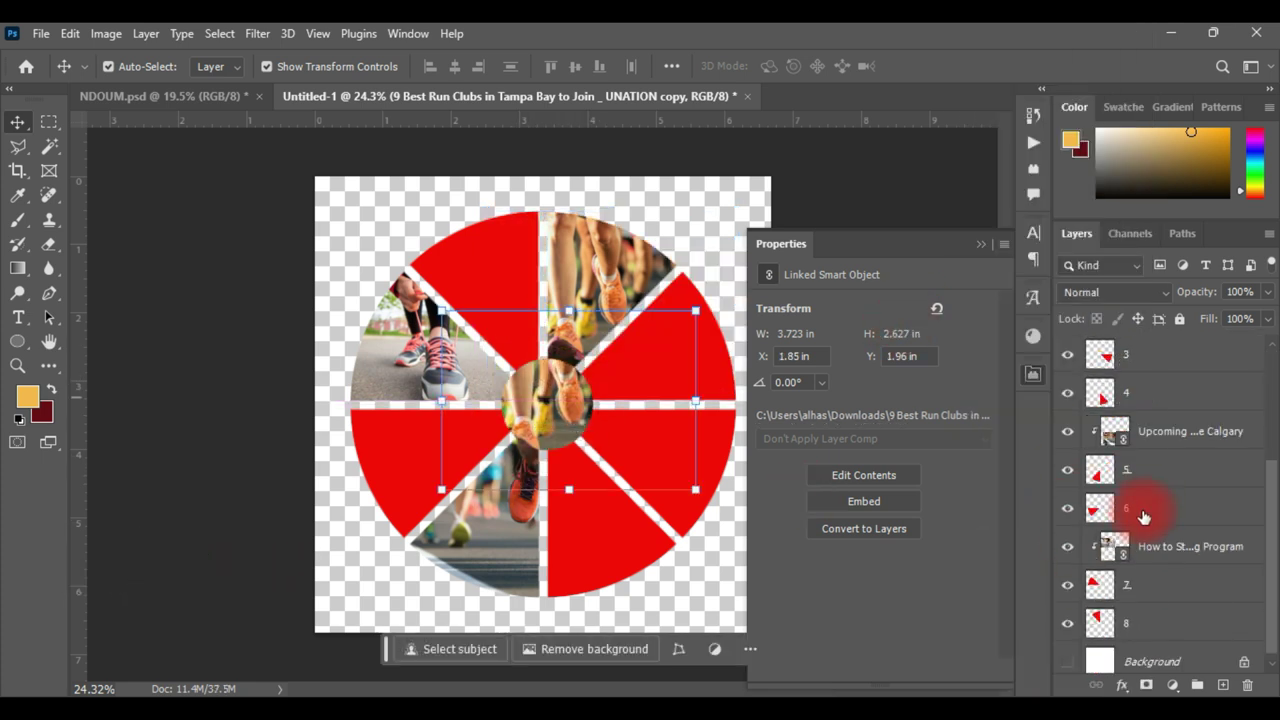
{"action": "left_click", "coordinate": [1068, 654]}
{"action": "left_click", "coordinate": [595, 357]}
{"action": "scroll", "coordinate": [595, 357], "scroll_direction": "up", "scroll_amount": 3}
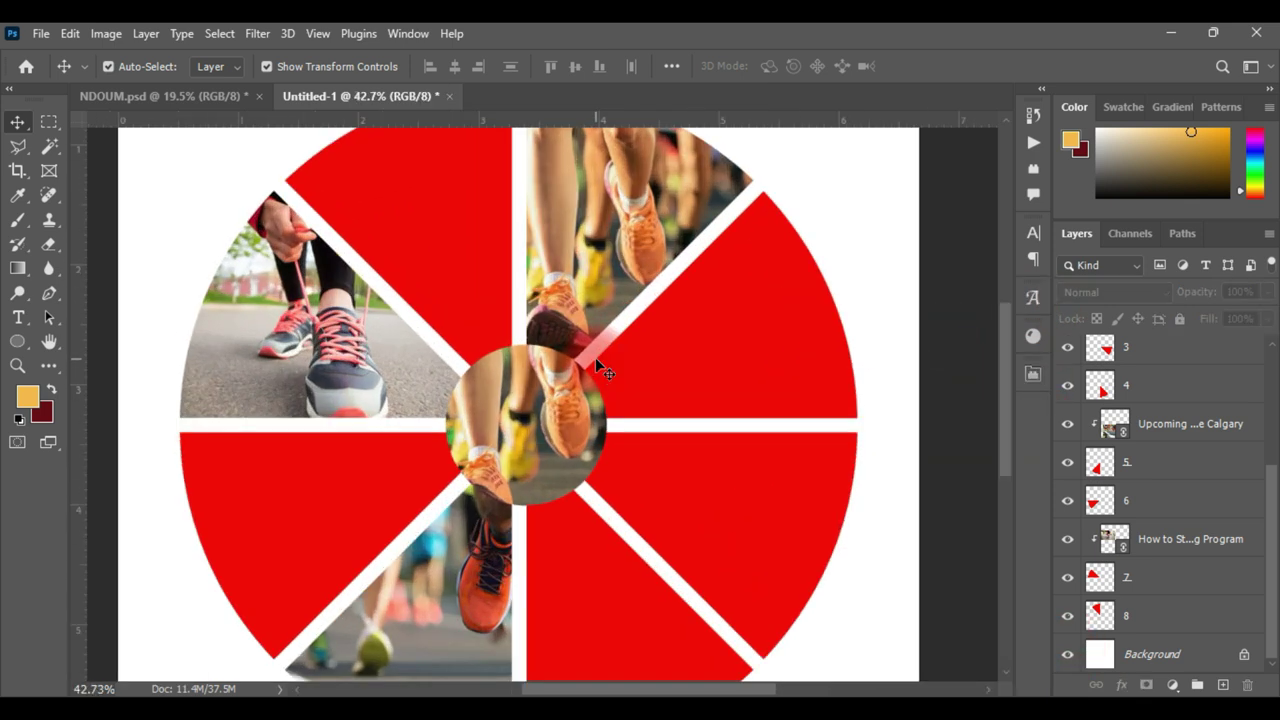
{"action": "scroll", "coordinate": [595, 357], "scroll_direction": "up", "scroll_amount": 1}
{"action": "scroll", "coordinate": [595, 357], "scroll_direction": "down", "scroll_amount": 3}
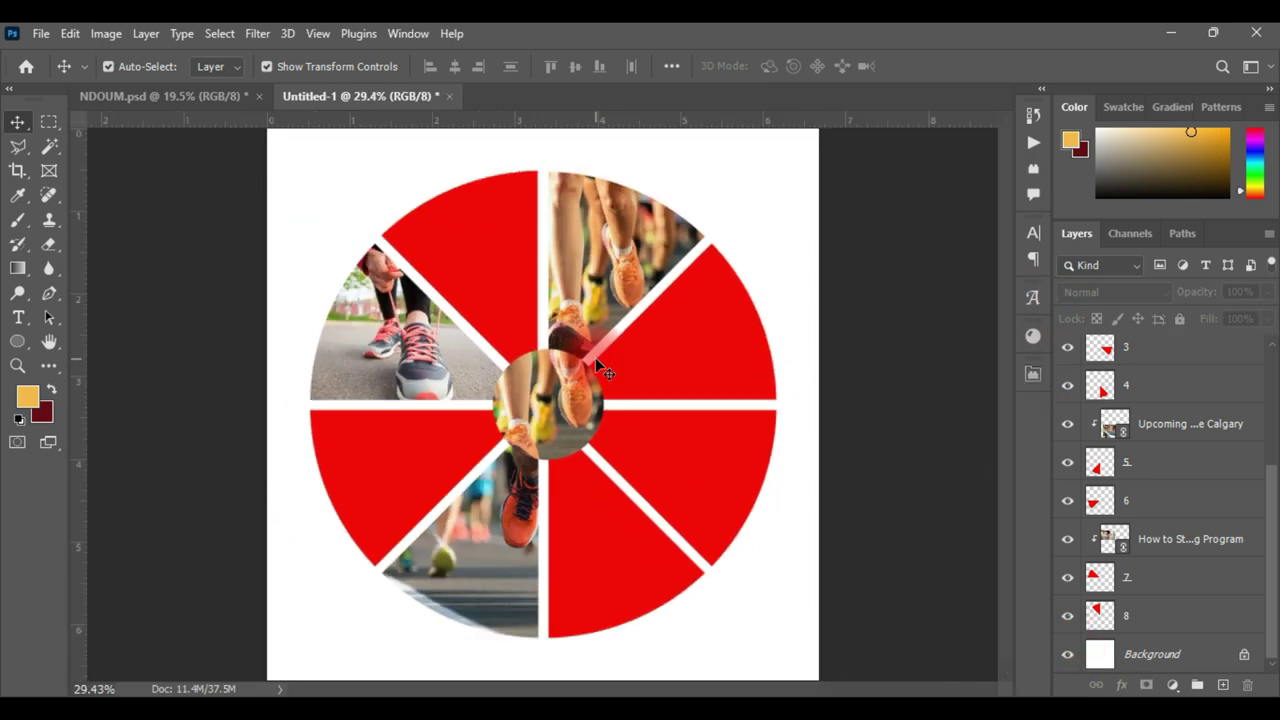